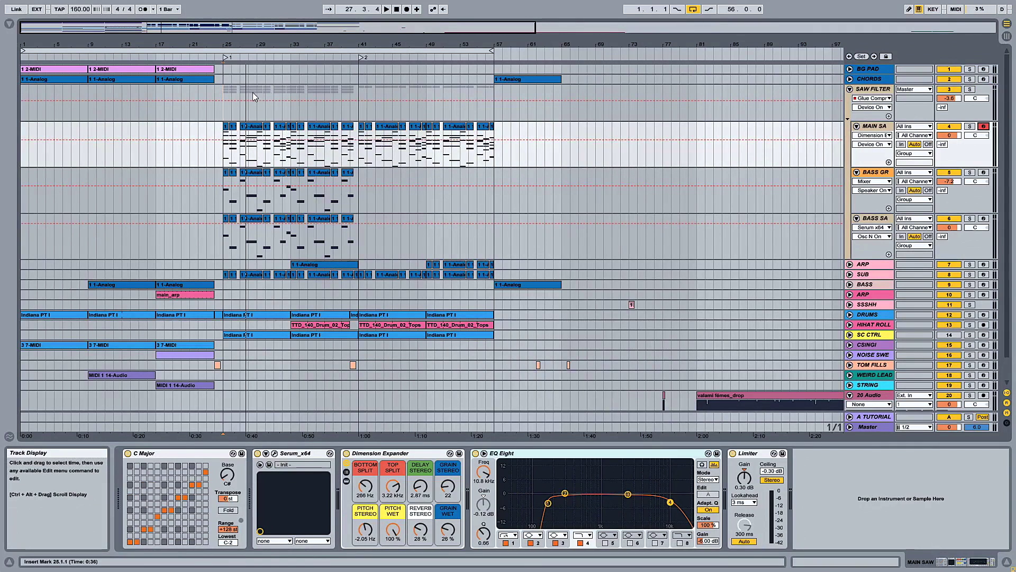
# Play the drop from bar 25 with SAW FILTER folded and the Detail View hidden.
pyautogui.click(224, 96)
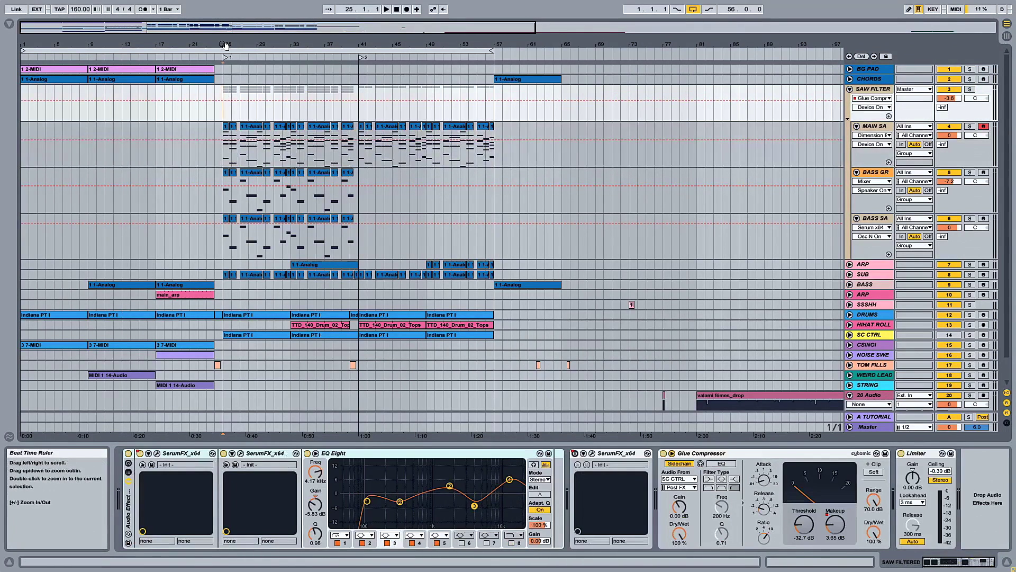
pyautogui.moveTo(225, 45); pyautogui.dragTo(226, 58)
pyautogui.press('space')
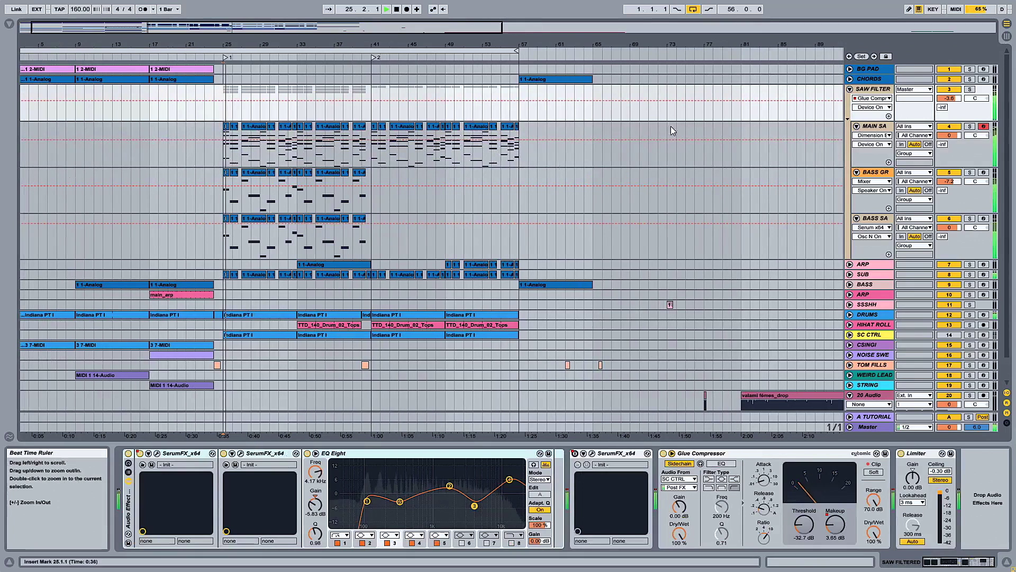
pyautogui.click(850, 90)
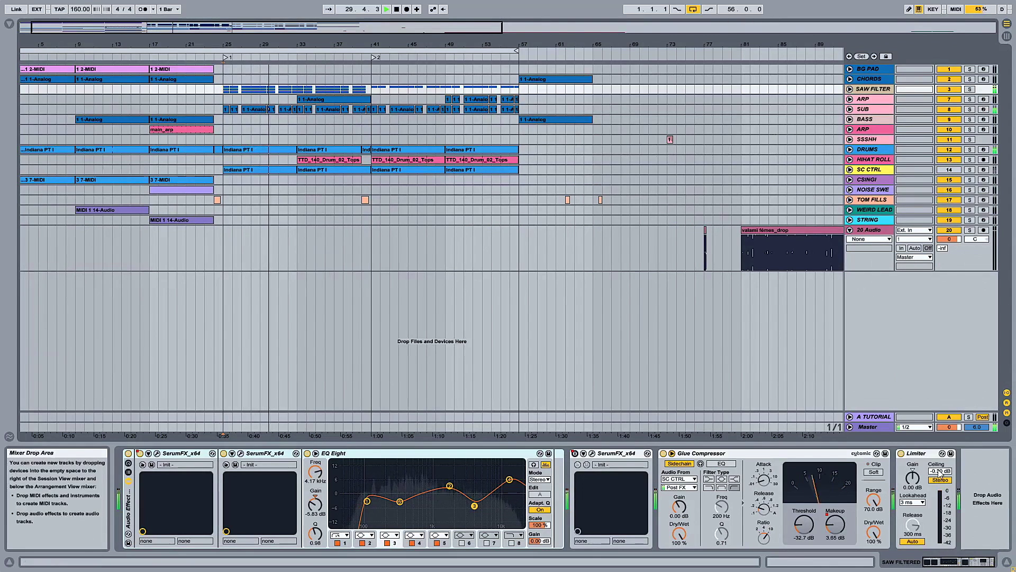
pyautogui.click(1007, 562)
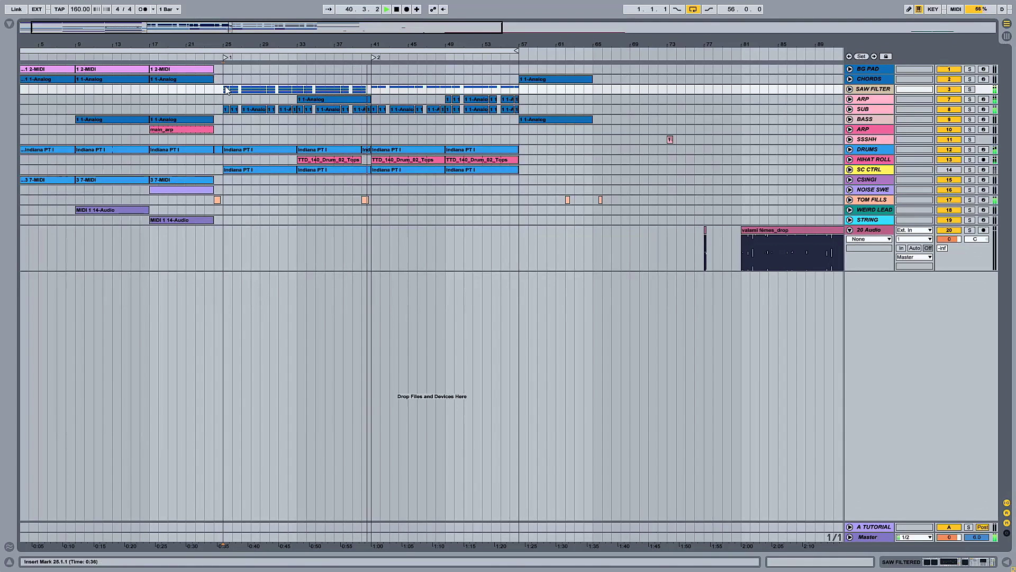
# Solo and unfold SAW FILTER, then audition the MAIN SA layer soloed.
pyautogui.click(970, 89)
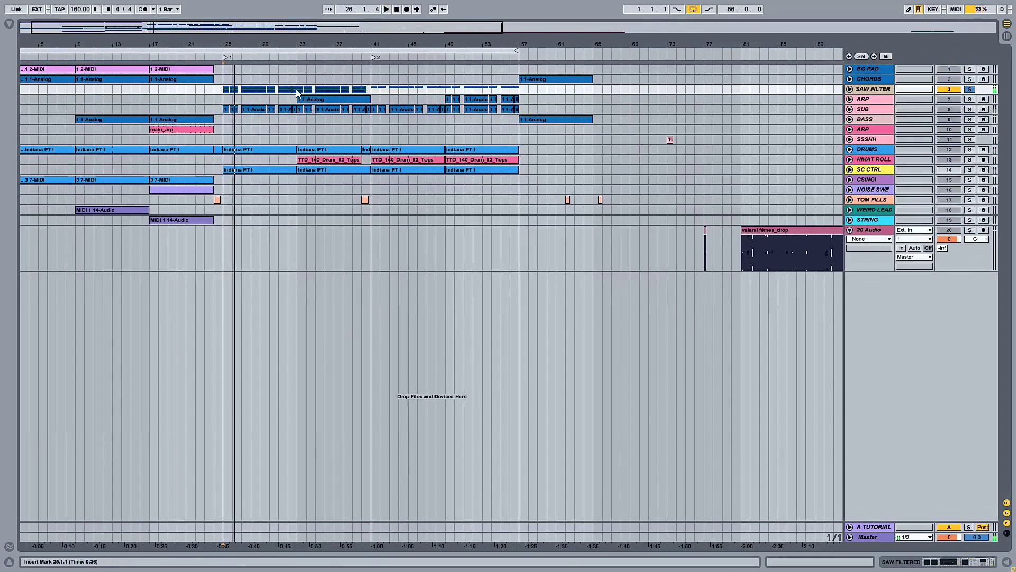
pyautogui.click(326, 161)
pyautogui.click(870, 90)
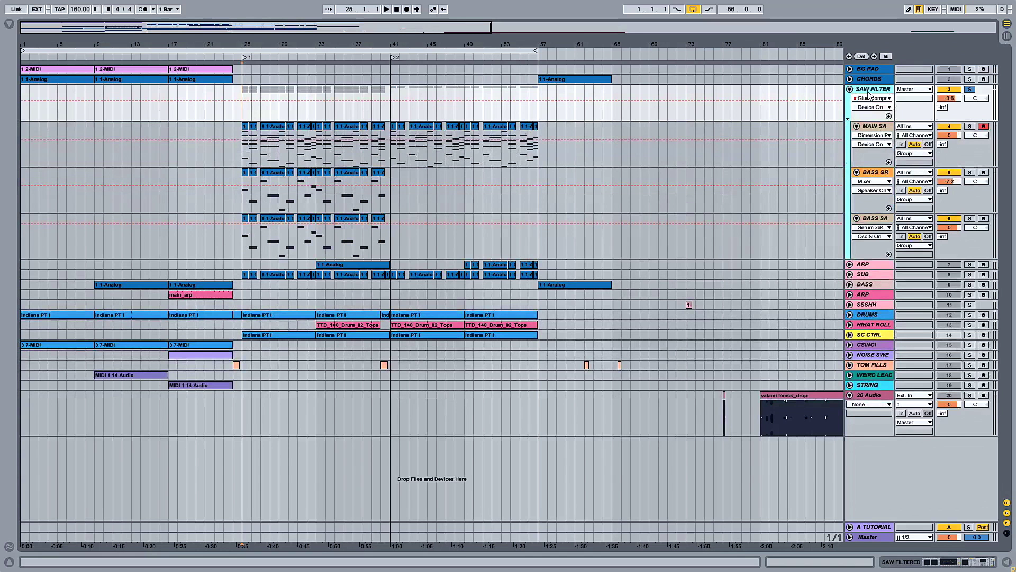
pyautogui.click(891, 128)
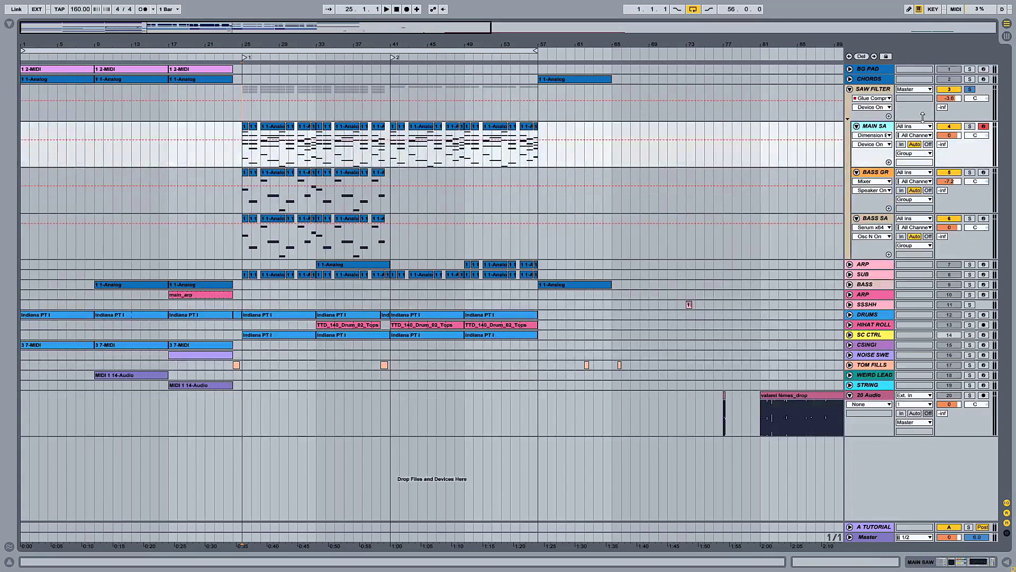
pyautogui.click(969, 126)
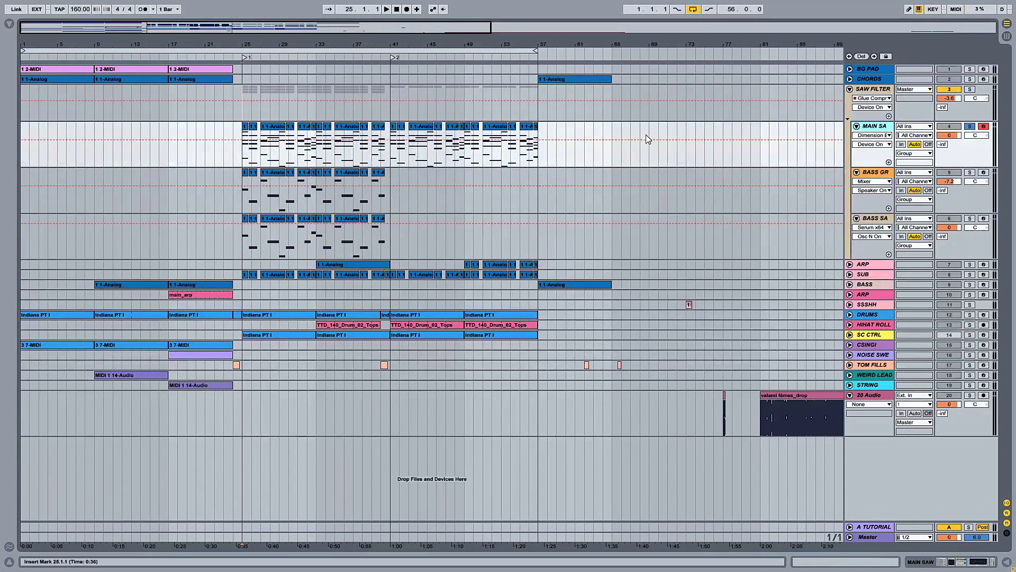
pyautogui.press('space')
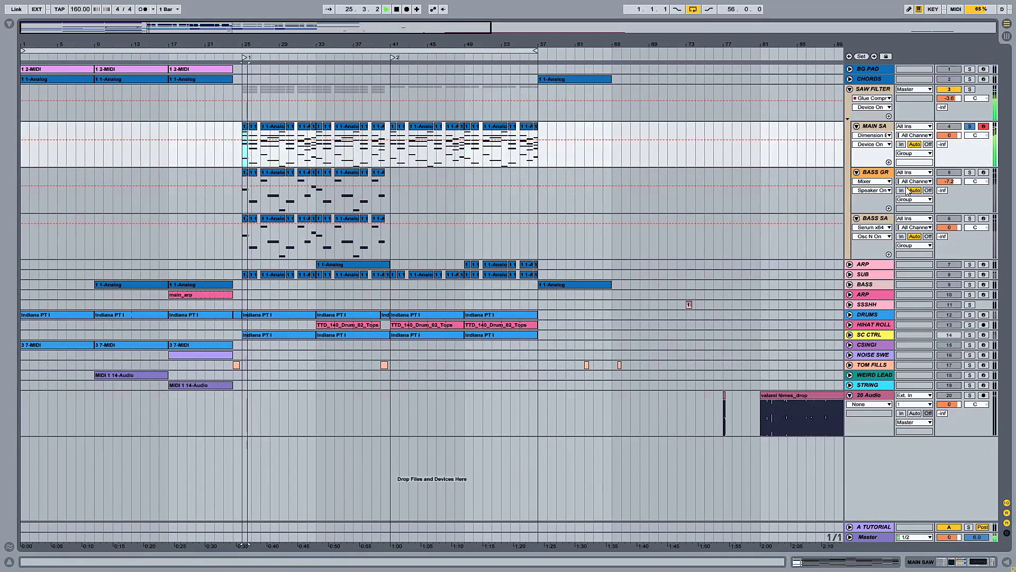
pyautogui.press('space')
# Audition the BASS SA layer, then BASS GR soloed and selected, replaying the drop.
pyautogui.click(953, 223)
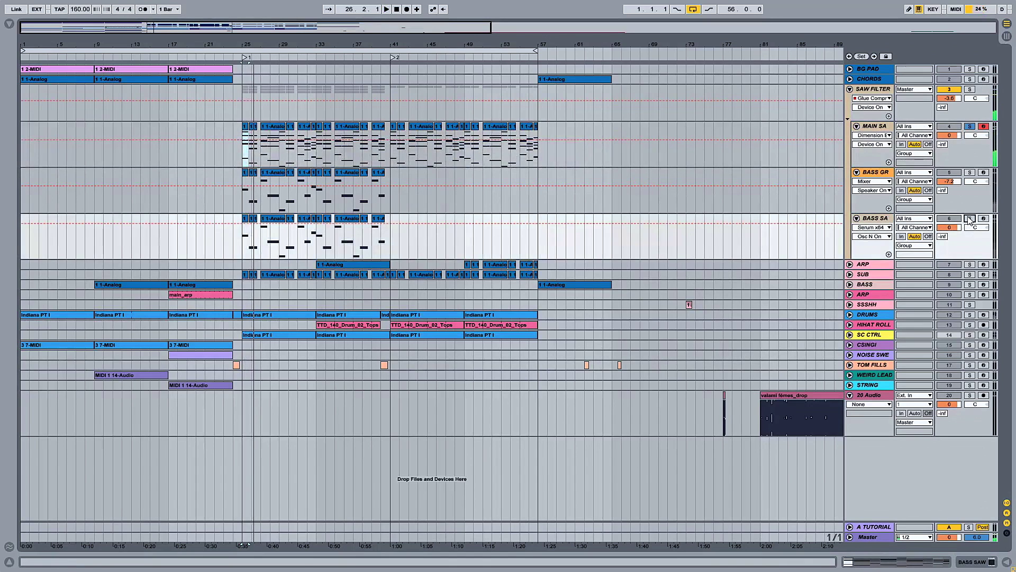
pyautogui.press('space')
pyautogui.click(970, 172)
pyautogui.click(874, 173)
pyautogui.press('space')
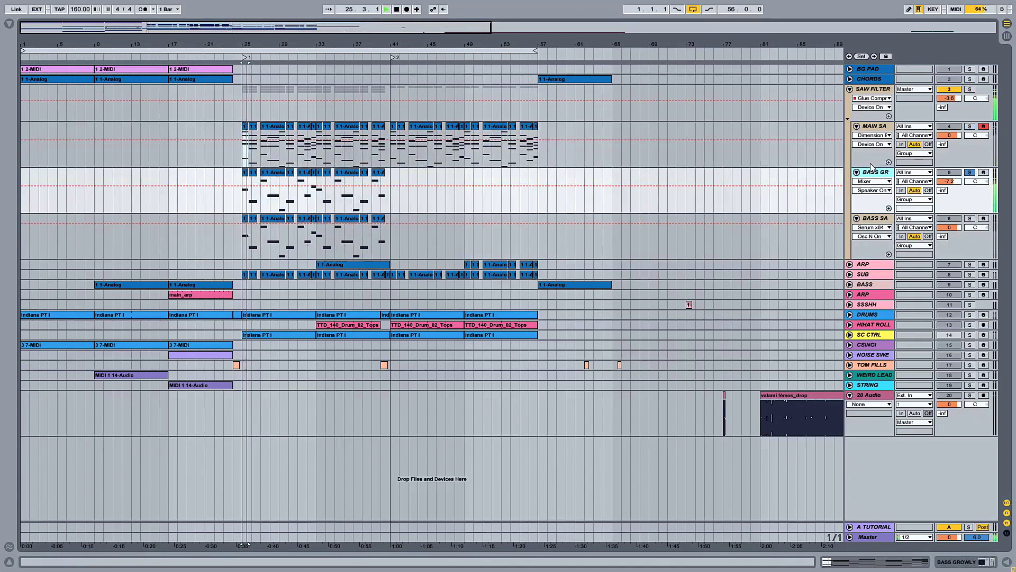
# Open SAW FILTER's chain and toggle its Audio Effect Rack and Glue Compressor.
pyautogui.doubleClick(885, 104)
pyautogui.press('space')
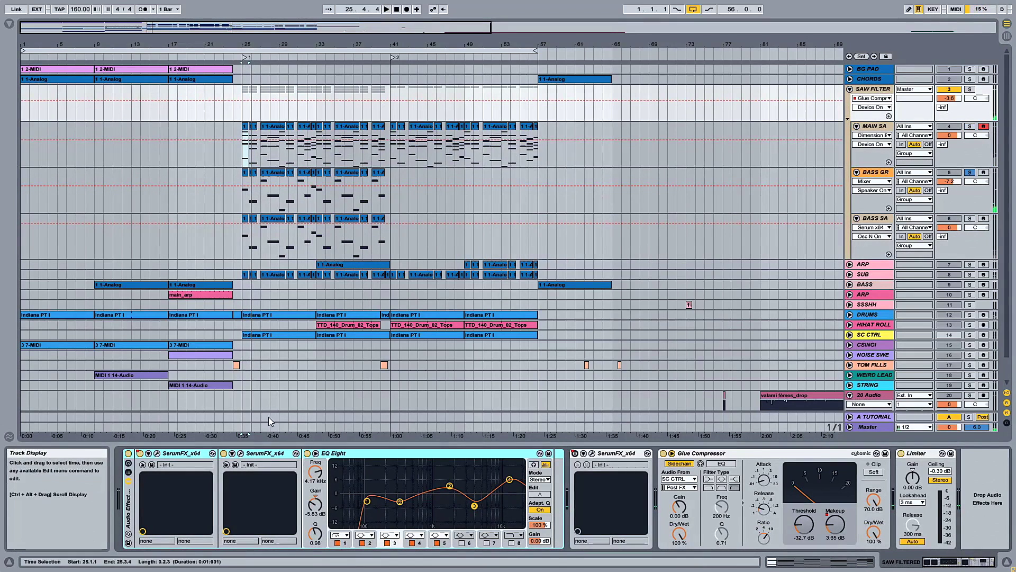
pyautogui.click(128, 453)
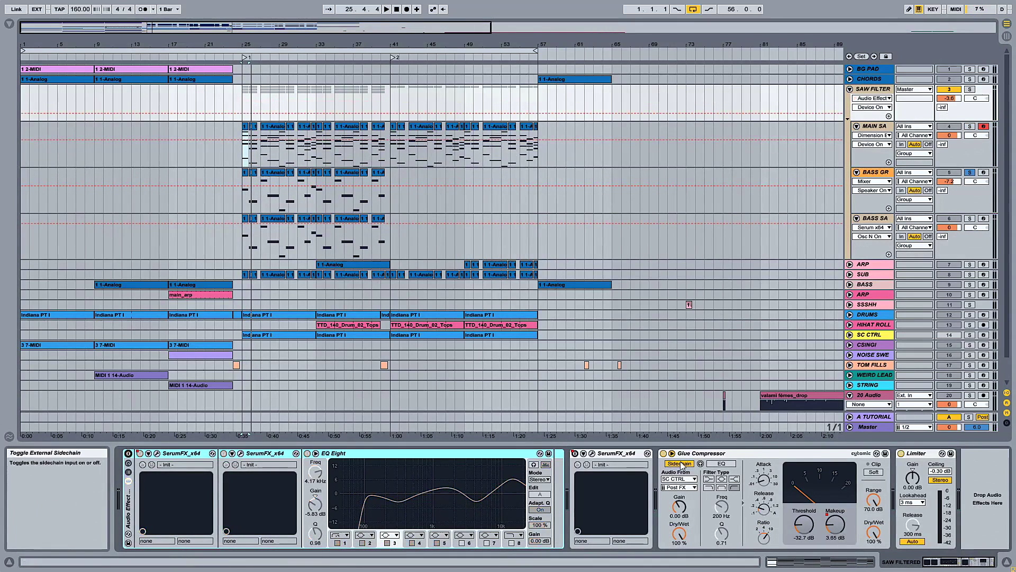
pyautogui.click(663, 454)
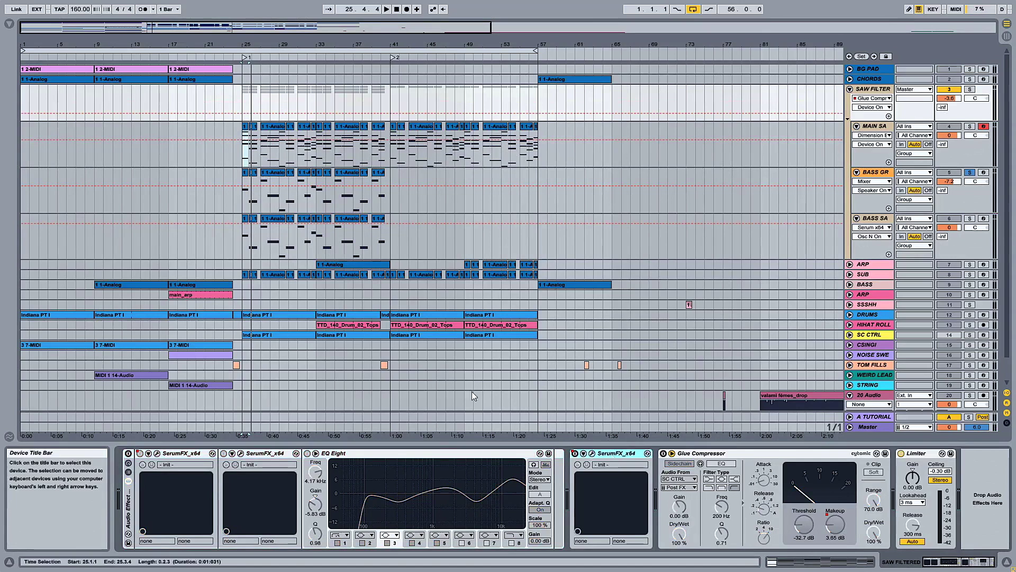
pyautogui.press('+')
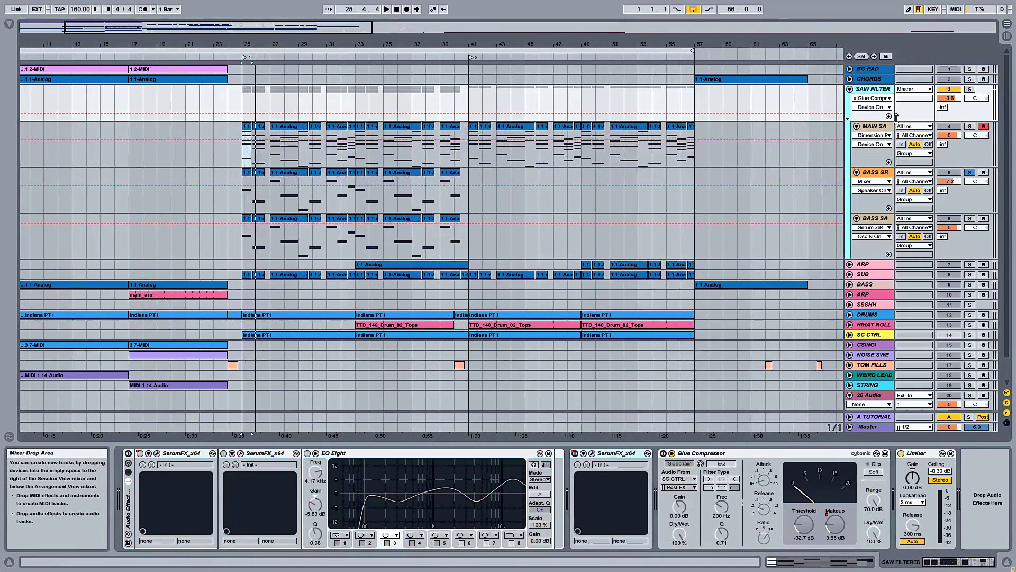
# Play the drop with MAIN SA soloed, then with the whole SAW FILTER group soloed.
pyautogui.click(969, 127)
pyautogui.press('space')
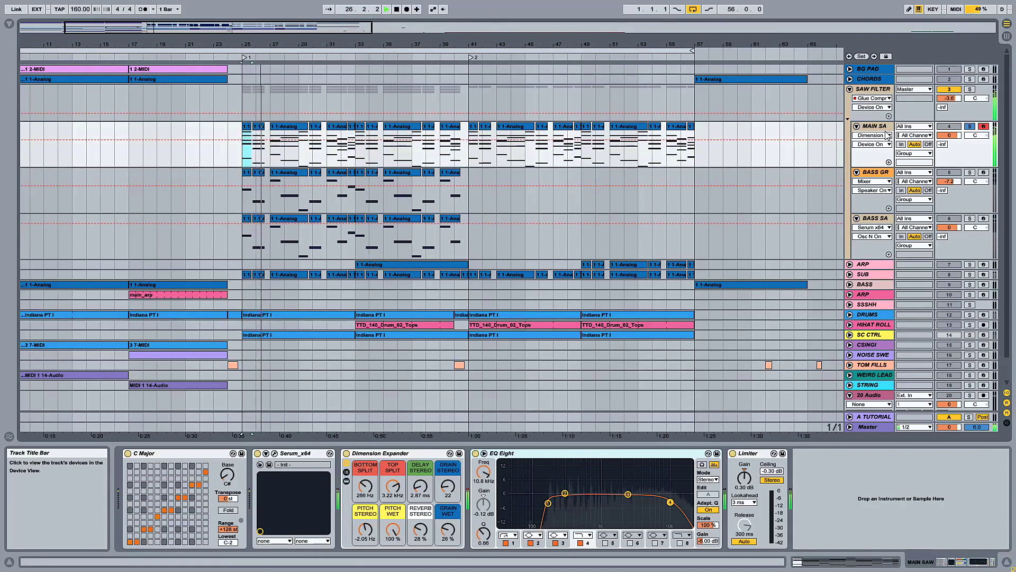
pyautogui.click(874, 89)
pyautogui.click(969, 89)
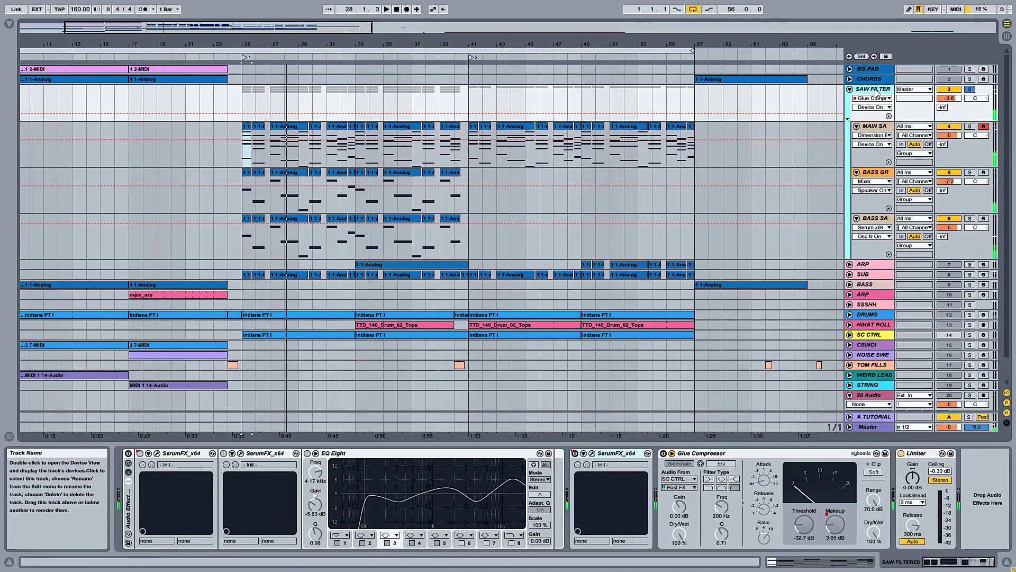
pyautogui.press('space')
pyautogui.press('space')
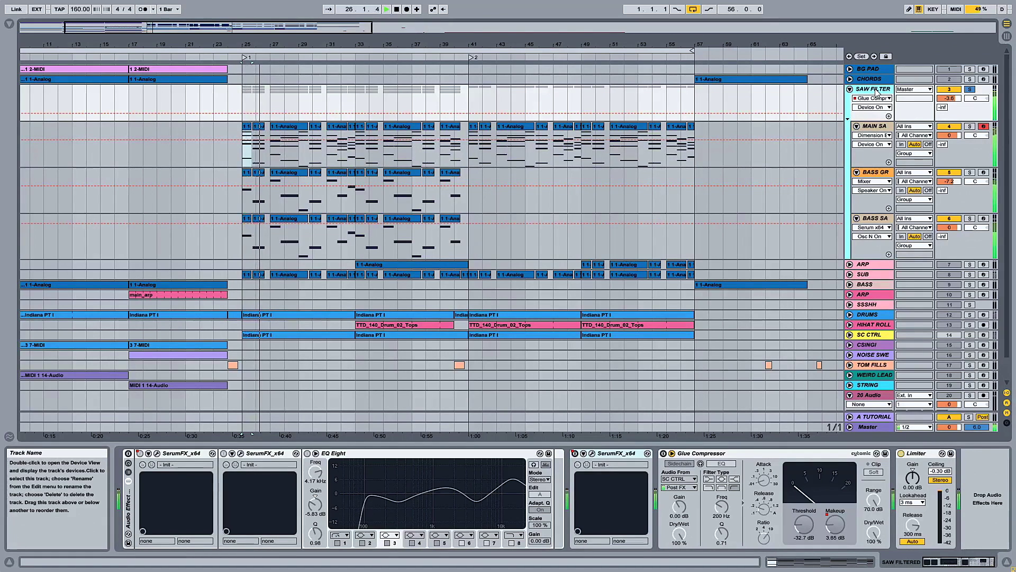
# Compare MAIN SA's and SAW FILTER's device chains, ending on MAIN SA's Serum.
pyautogui.click(875, 129)
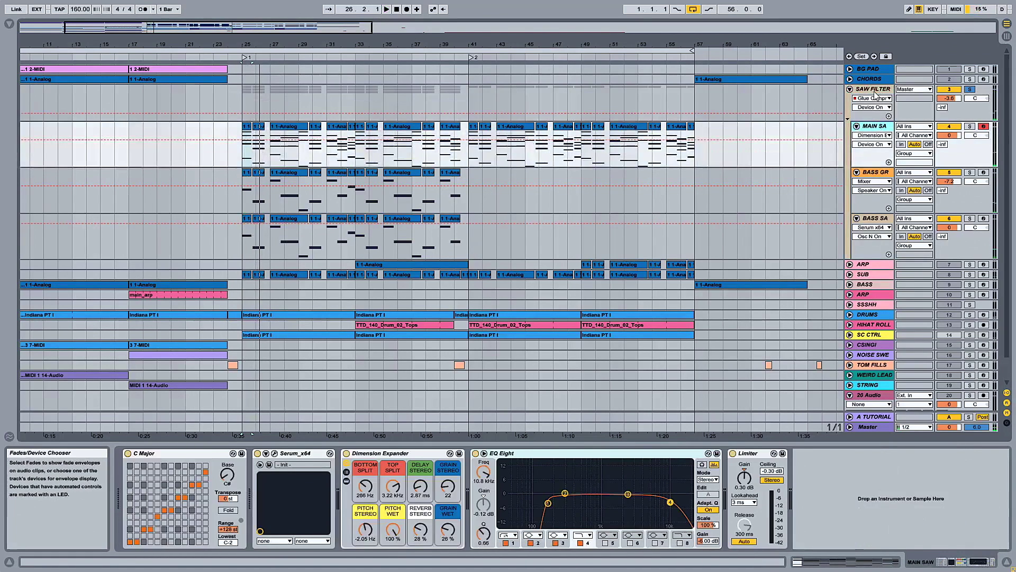
pyautogui.click(874, 105)
pyautogui.click(876, 130)
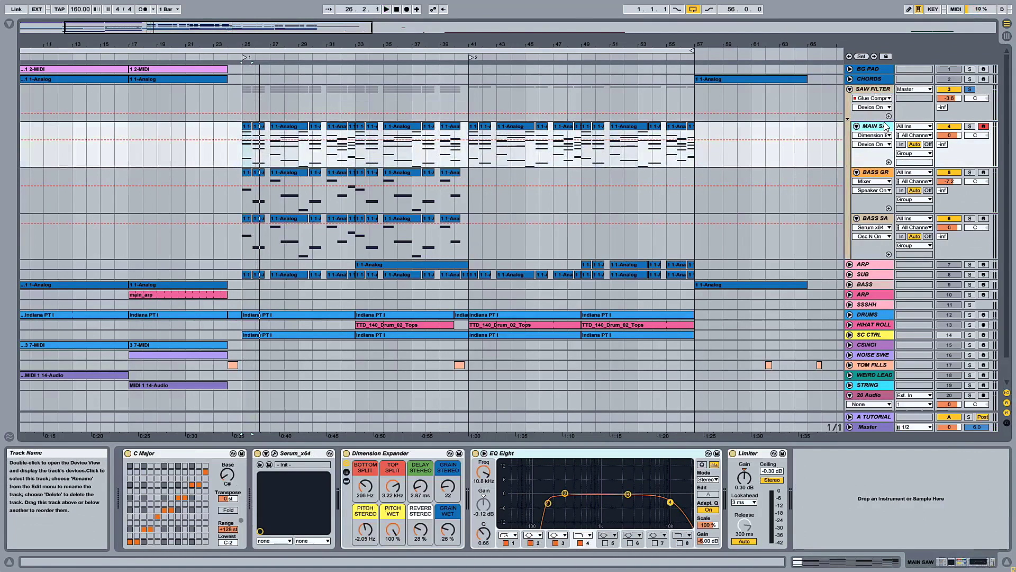
pyautogui.click(882, 92)
pyautogui.click(881, 128)
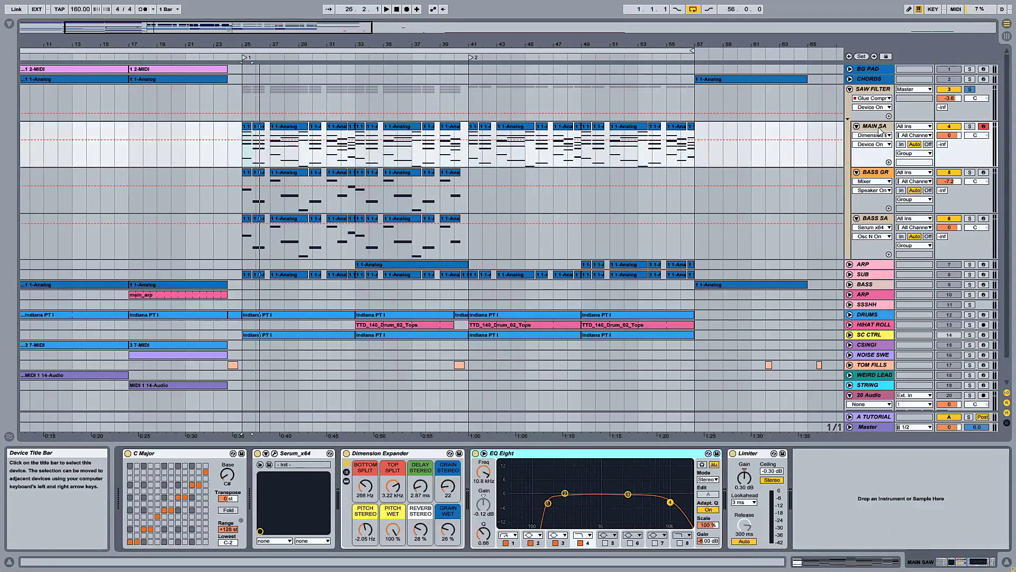
pyautogui.click(311, 456)
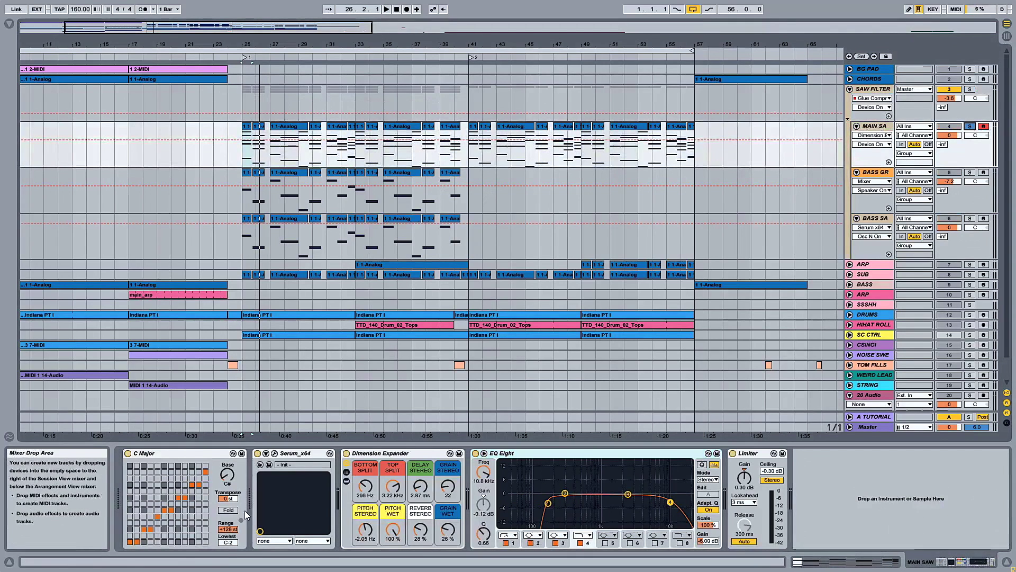
# Inspect MAIN SAW's Serum oscillator A unison and FX page, then switch to the BASS track.
pyautogui.click(275, 453)
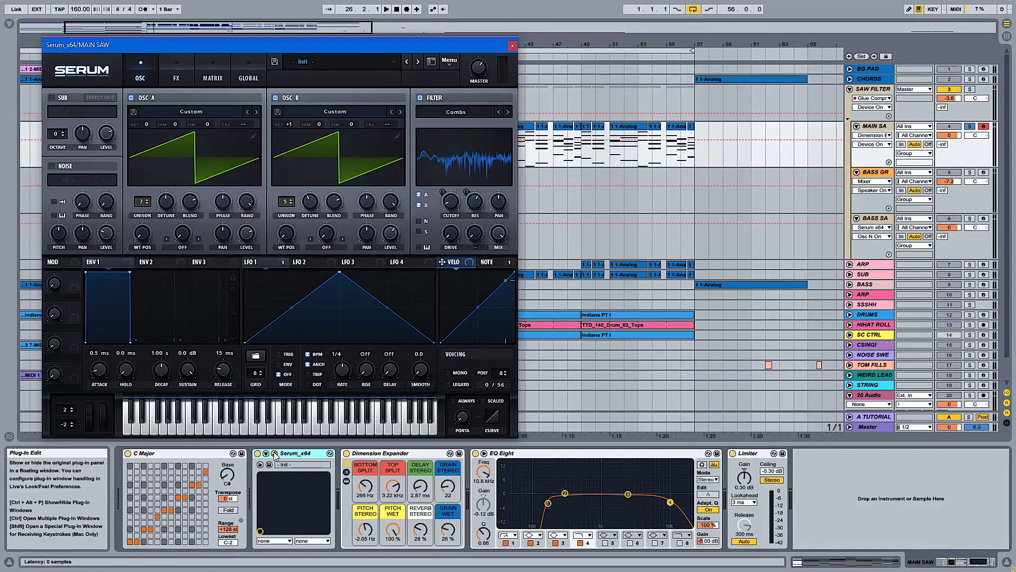
pyautogui.moveTo(283, 45); pyautogui.dragTo(476, 70)
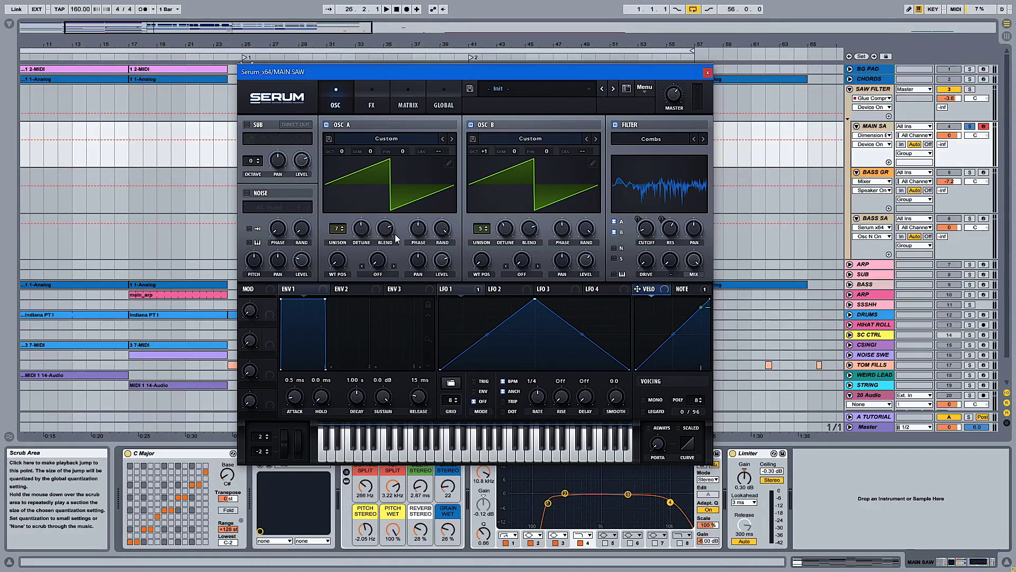
pyautogui.moveTo(336, 231); pyautogui.dragTo(337, 230)
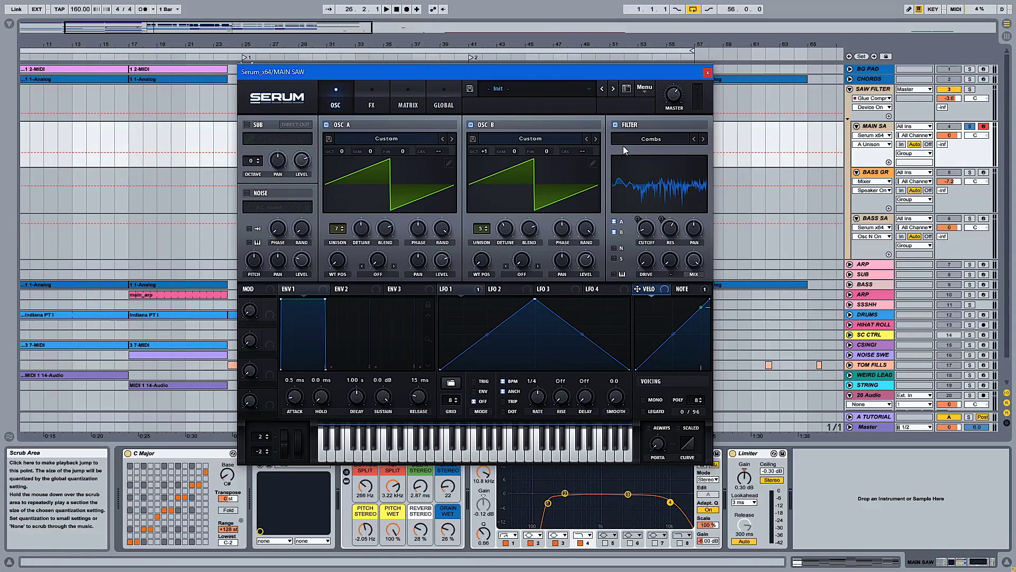
pyautogui.click(373, 98)
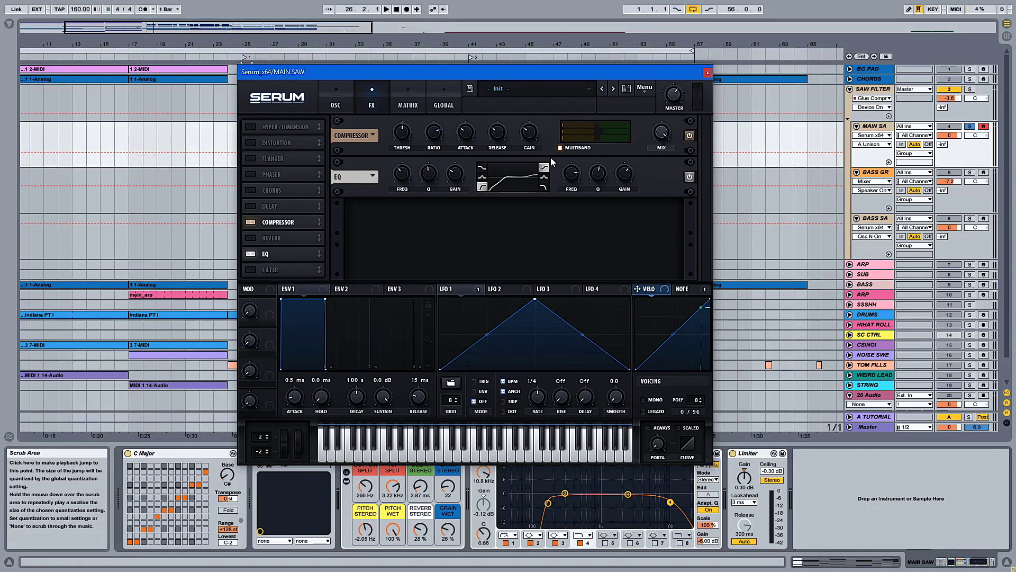
pyautogui.click(863, 285)
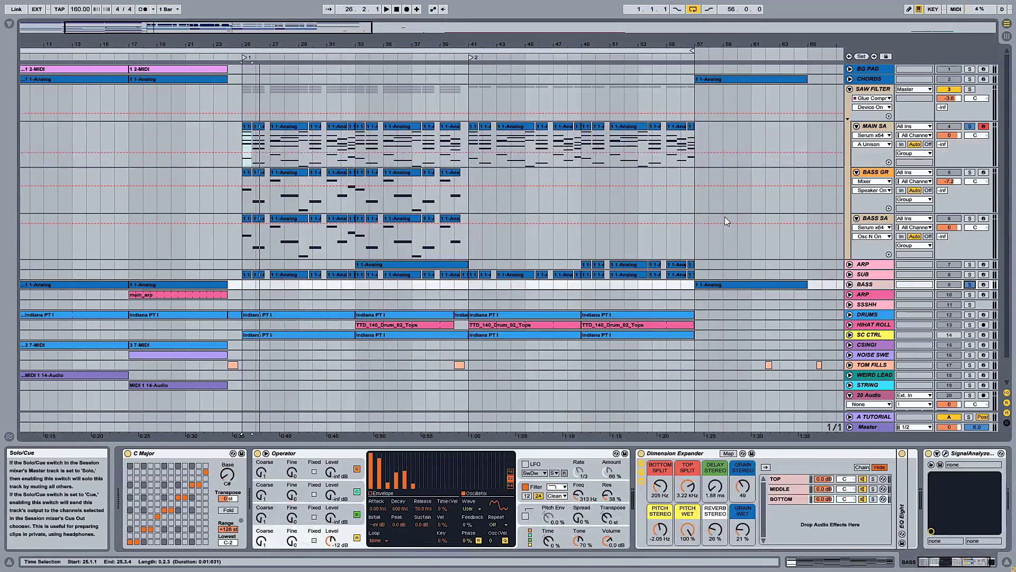
# Play the drop and solo the SUB track.
pyautogui.press('space')
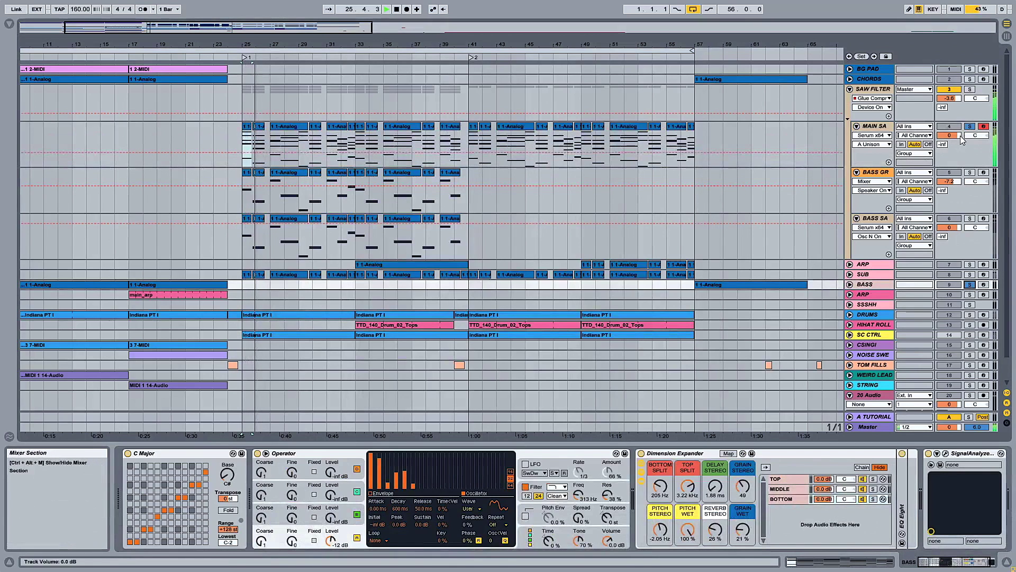
pyautogui.press('space')
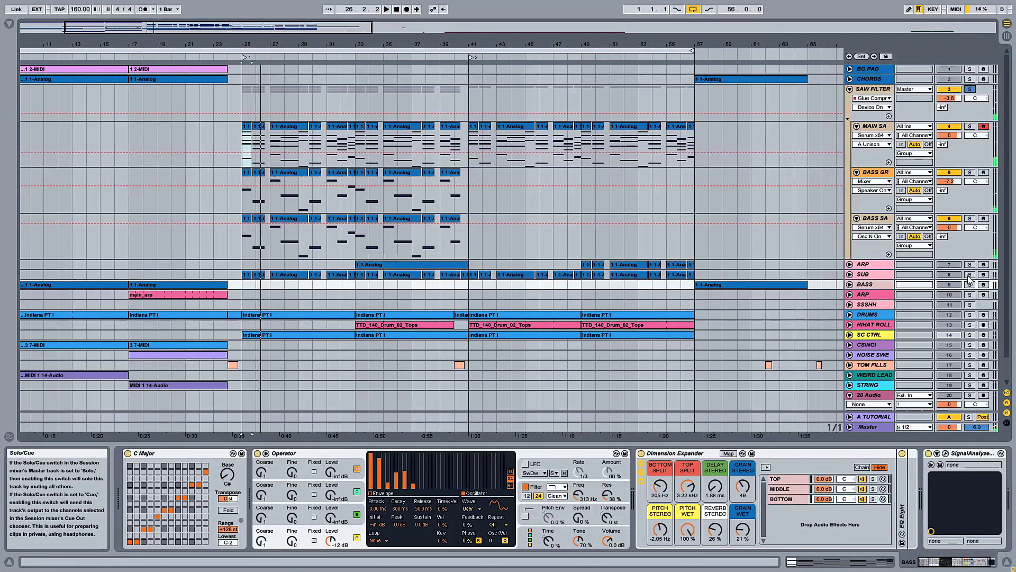
pyautogui.press('space')
pyautogui.click(971, 275)
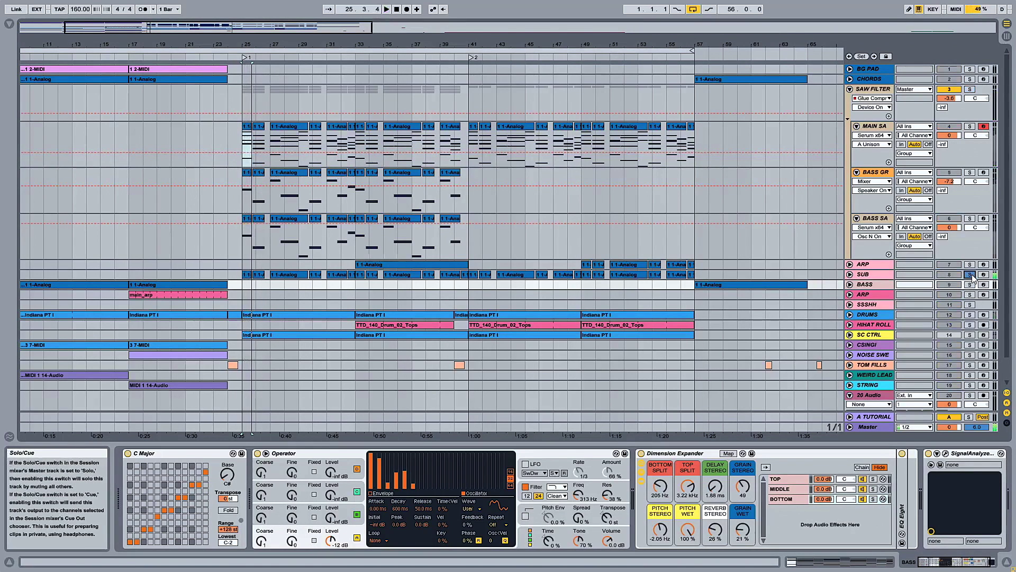
# Open MAIN SAW's Serum, move its window aside and view the oscillator page.
pyautogui.click(874, 126)
pyautogui.moveTo(485, 74); pyautogui.dragTo(557, 94)
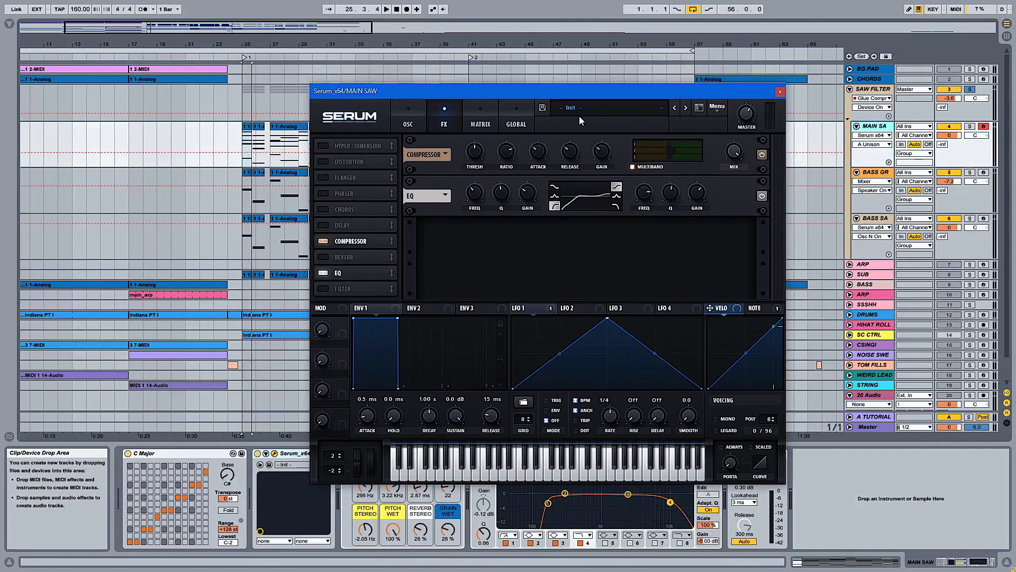
pyautogui.click(394, 110)
pyautogui.click(780, 91)
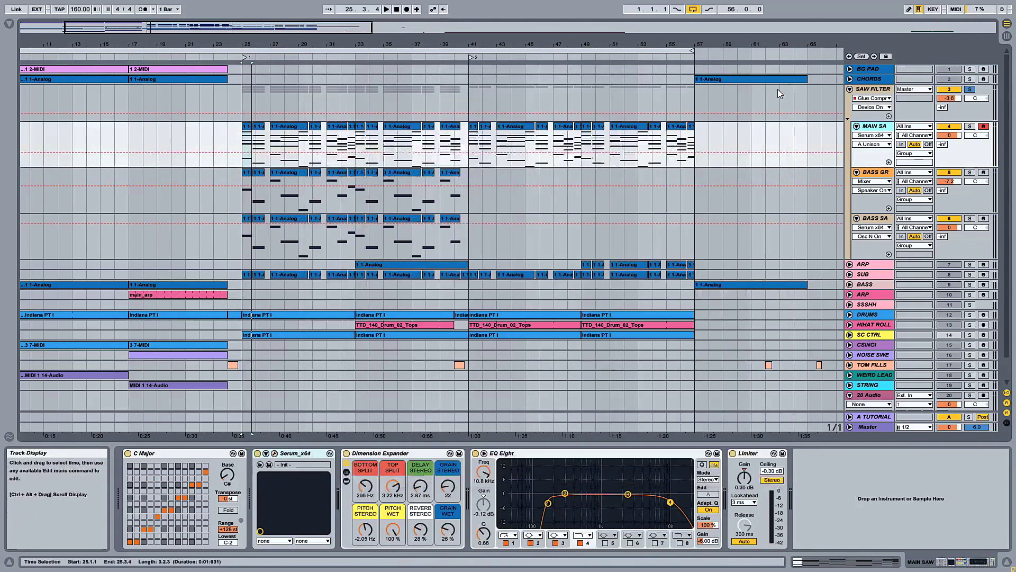
pyautogui.click(458, 476)
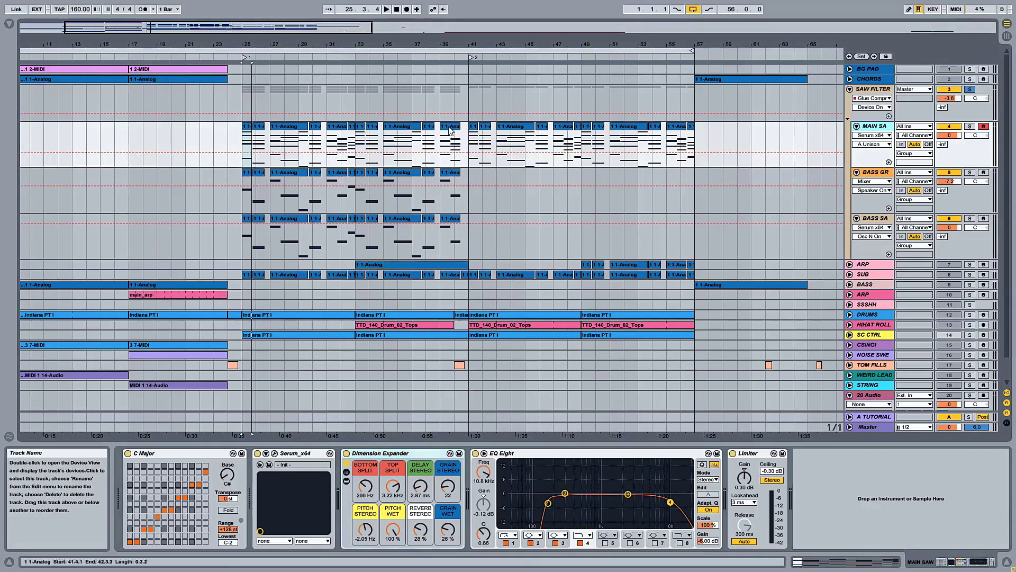
pyautogui.click(245, 129)
# Play the drop from bar 25, toggling MAIN SAW's Dimension Expander to compare.
pyautogui.moveTo(253, 38); pyautogui.dragTo(254, 42)
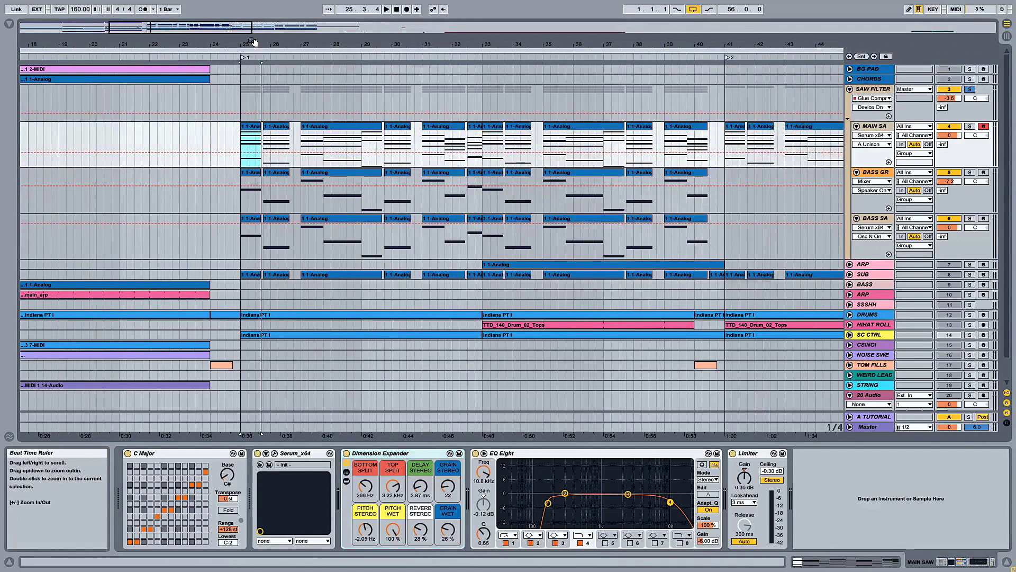
pyautogui.moveTo(259, 42); pyautogui.dragTo(205, 41)
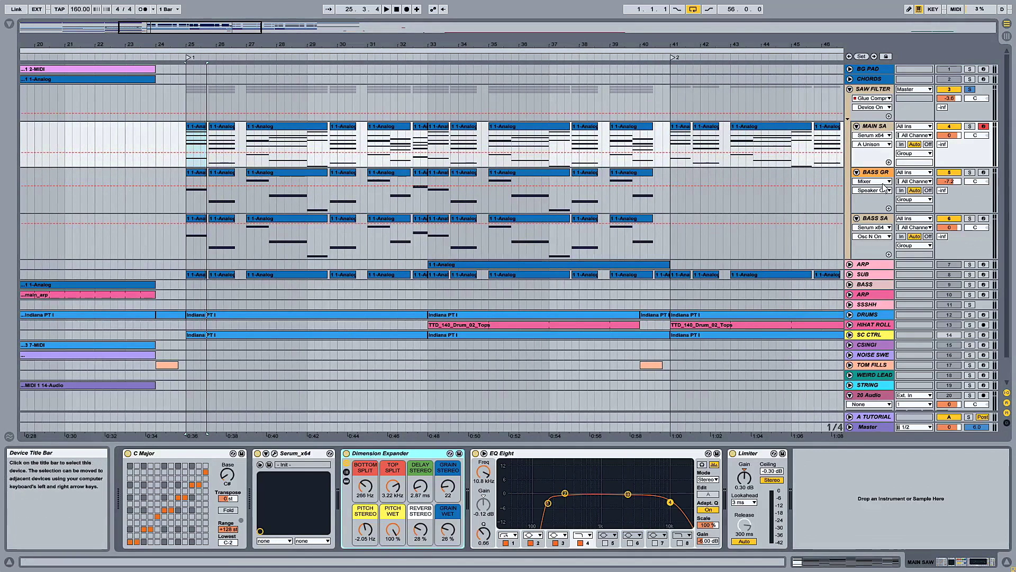
pyautogui.press('space')
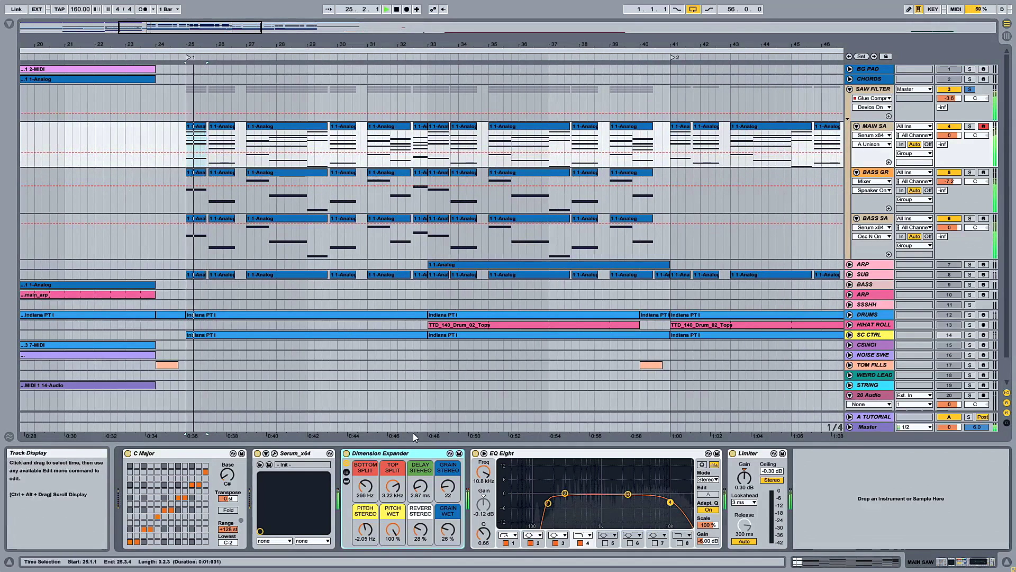
pyautogui.click(346, 454)
pyautogui.press('space')
pyautogui.press('space')
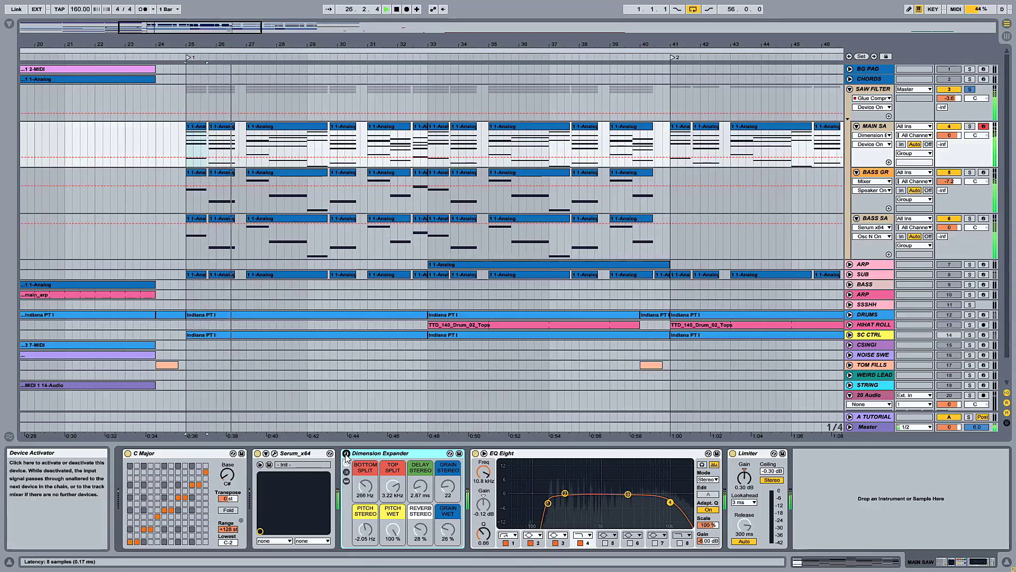
# Replay the drop from bar 25 and select MAIN SAW's EQ Eight device.
pyautogui.press('space')
pyautogui.press('space')
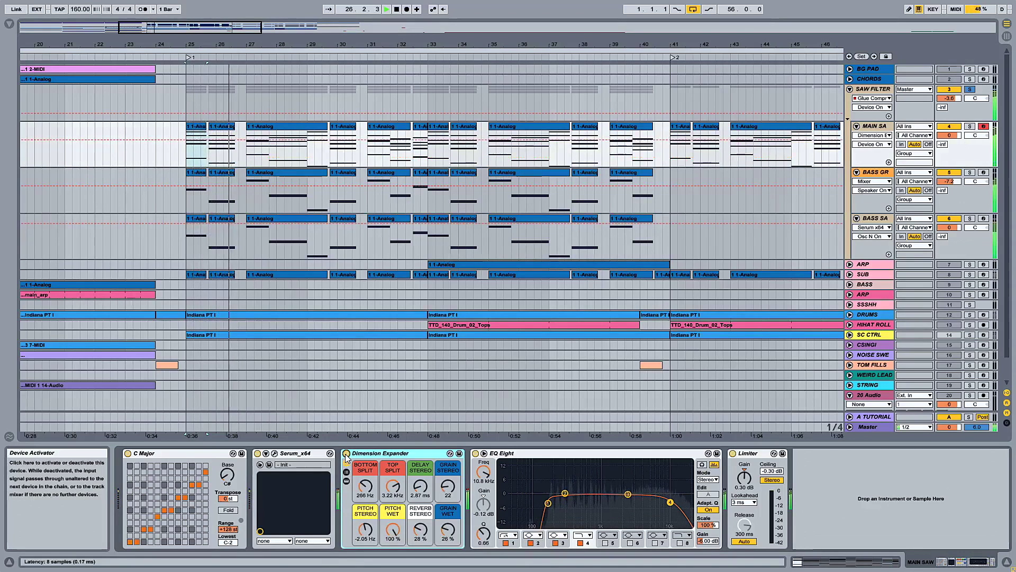
pyautogui.press('space')
pyautogui.press('space')
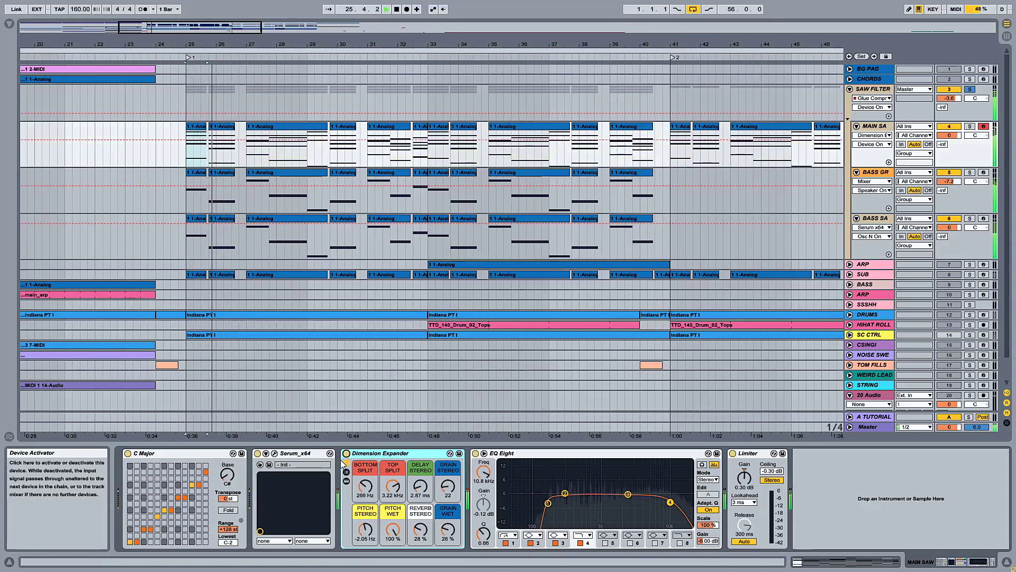
pyautogui.press('space')
pyautogui.click(593, 453)
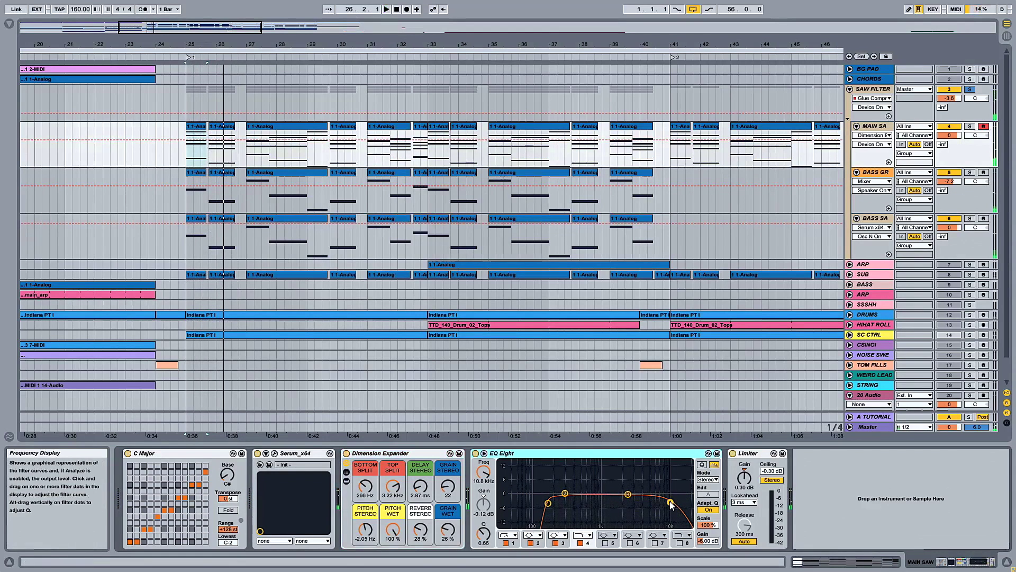
pyautogui.click(621, 462)
pyautogui.press('space')
pyautogui.click(876, 218)
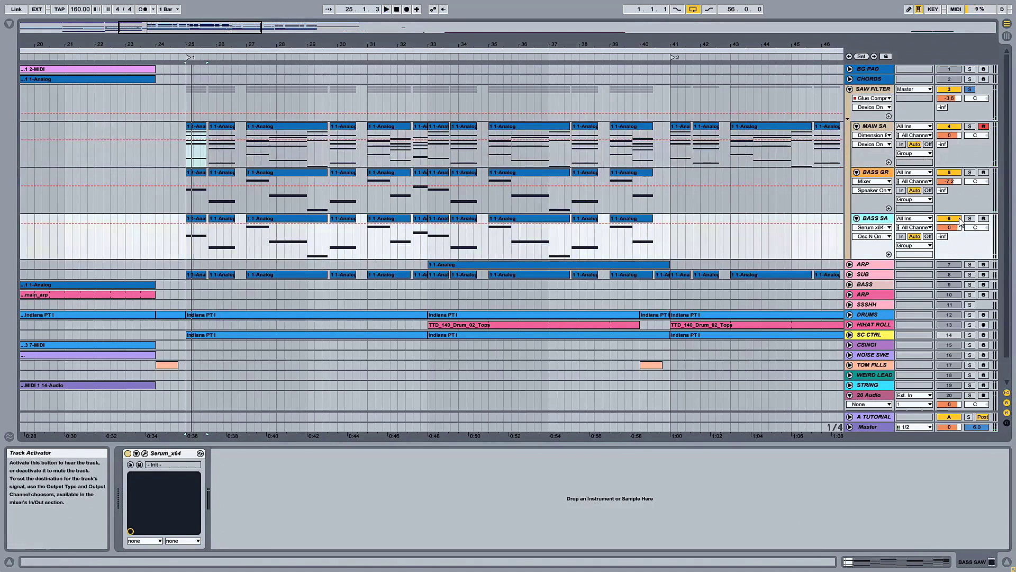
pyautogui.click(145, 454)
pyautogui.moveTo(389, 97); pyautogui.dragTo(447, 97)
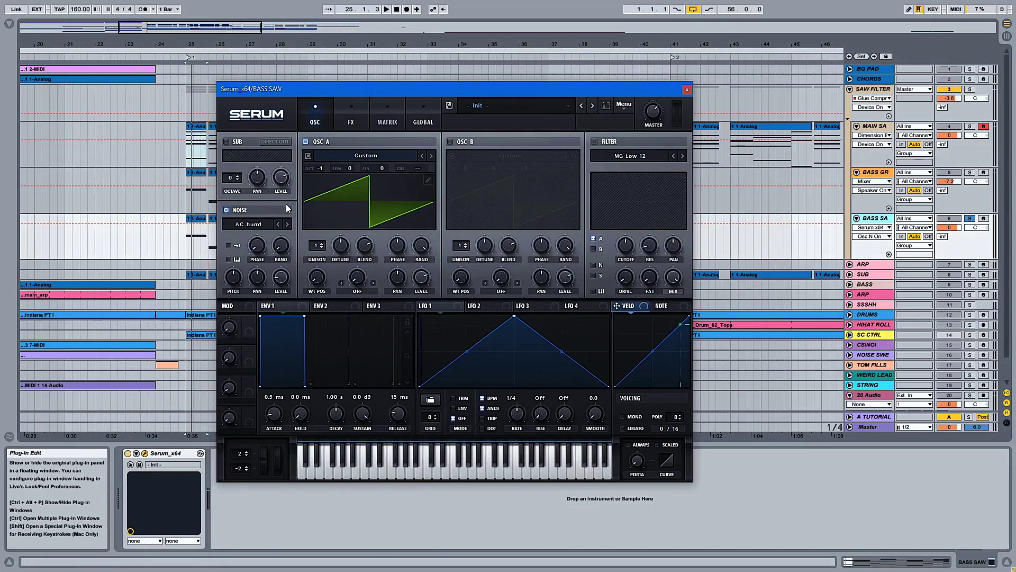
pyautogui.click(343, 128)
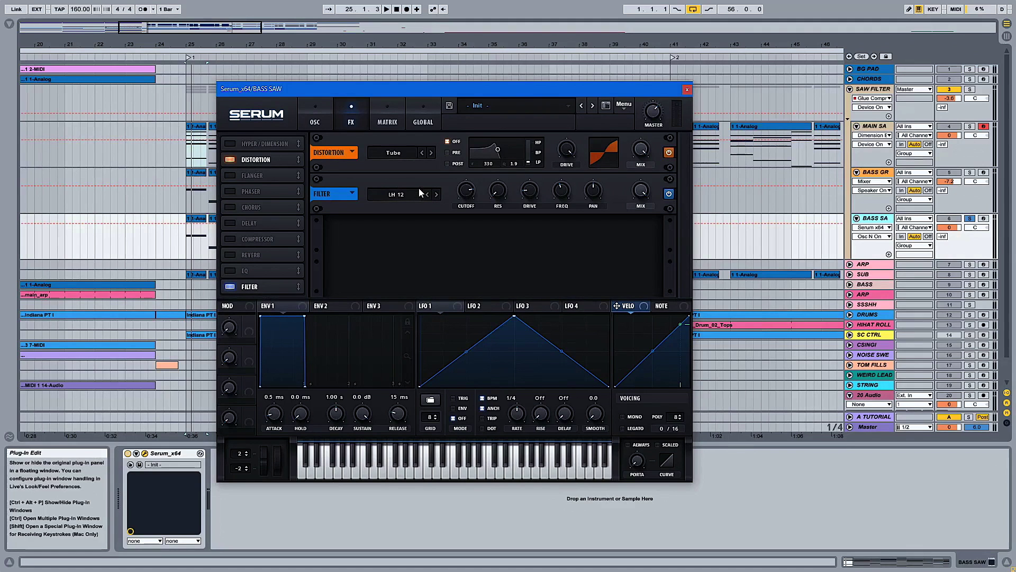
pyautogui.press('space')
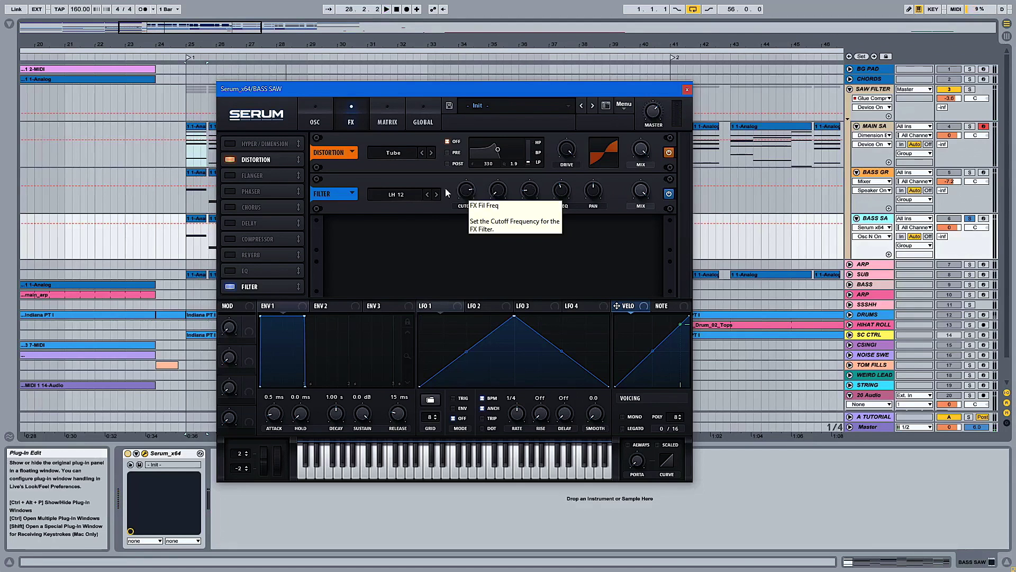
pyautogui.click(406, 195)
pyautogui.moveTo(404, 218)
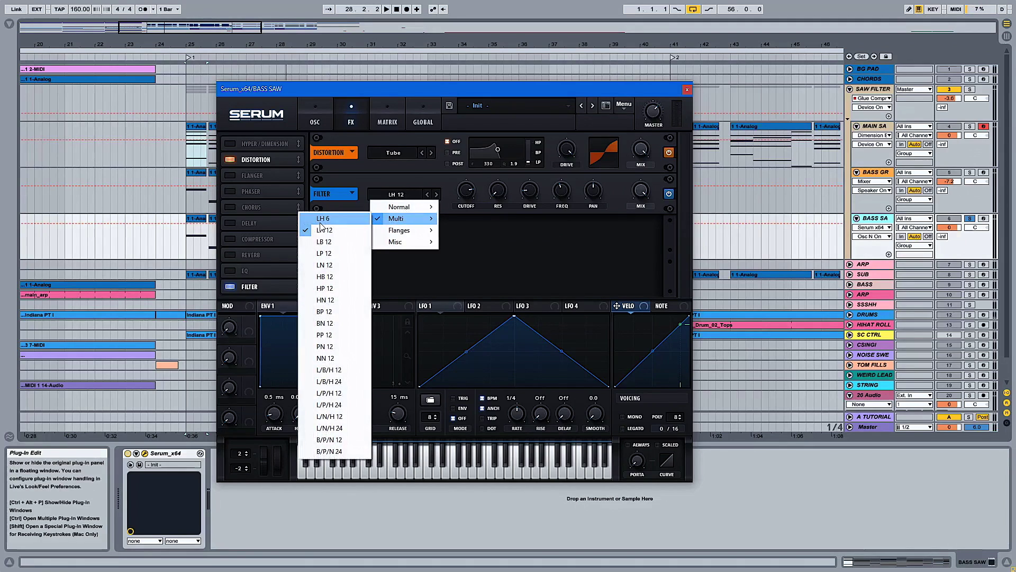
pyautogui.click(439, 100)
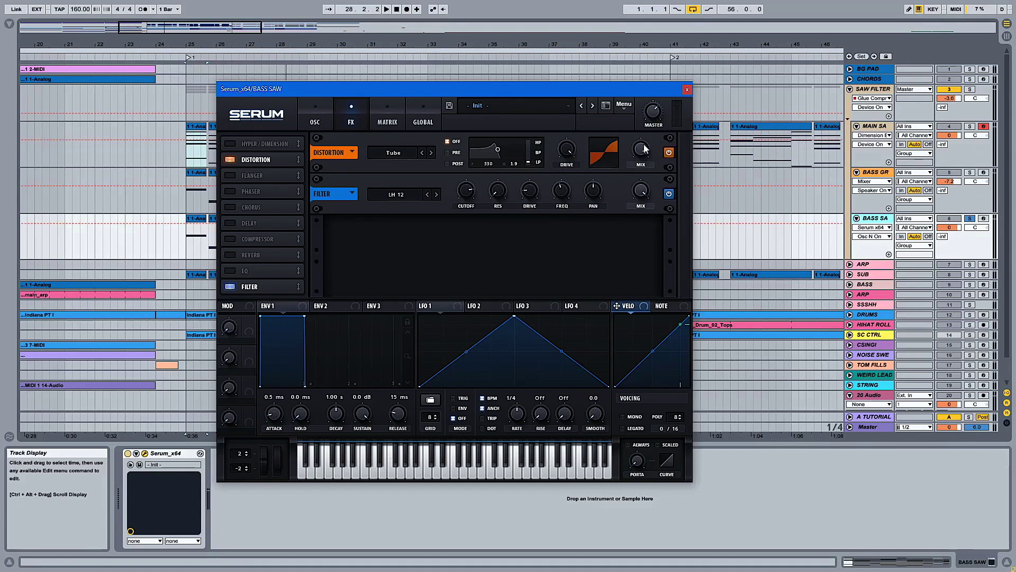
pyautogui.click(687, 89)
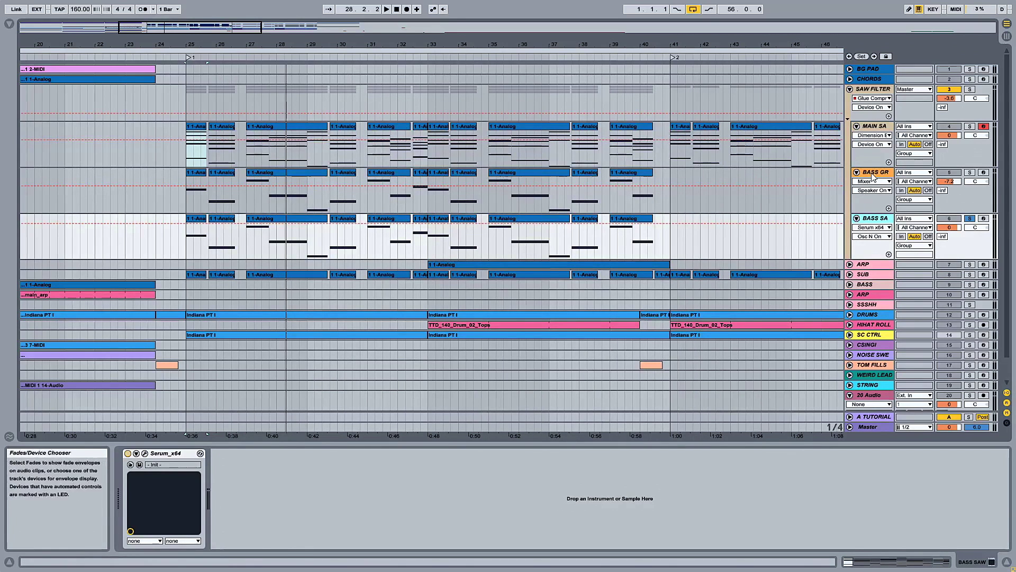
# Select the BASS GROWLY track and play the drop from bar 25.
pyautogui.press('Up')
pyautogui.press('-')
pyautogui.press('-')
pyautogui.press('-')
pyautogui.click(291, 193)
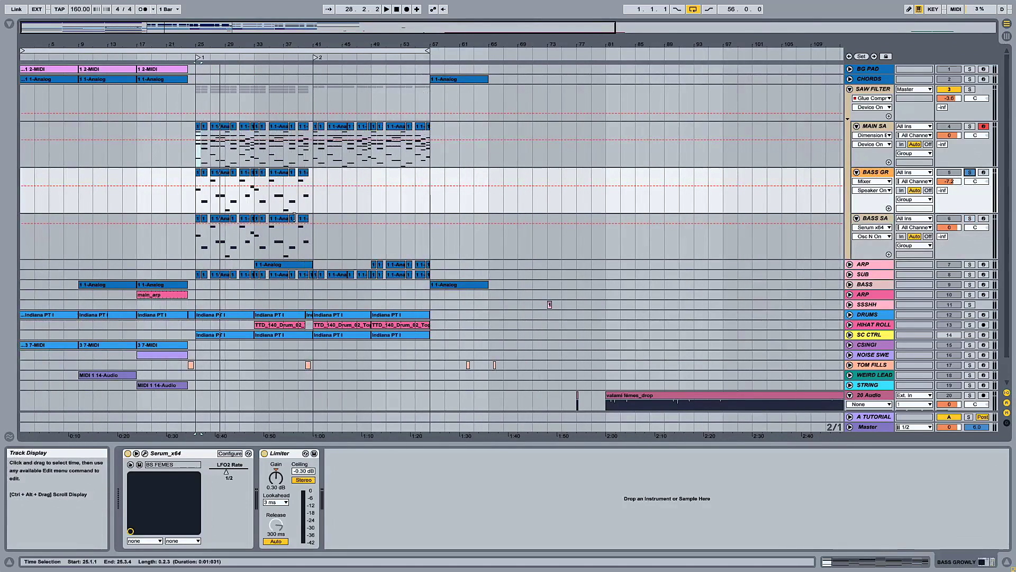
pyautogui.press('+')
pyautogui.press('+')
pyautogui.press('+')
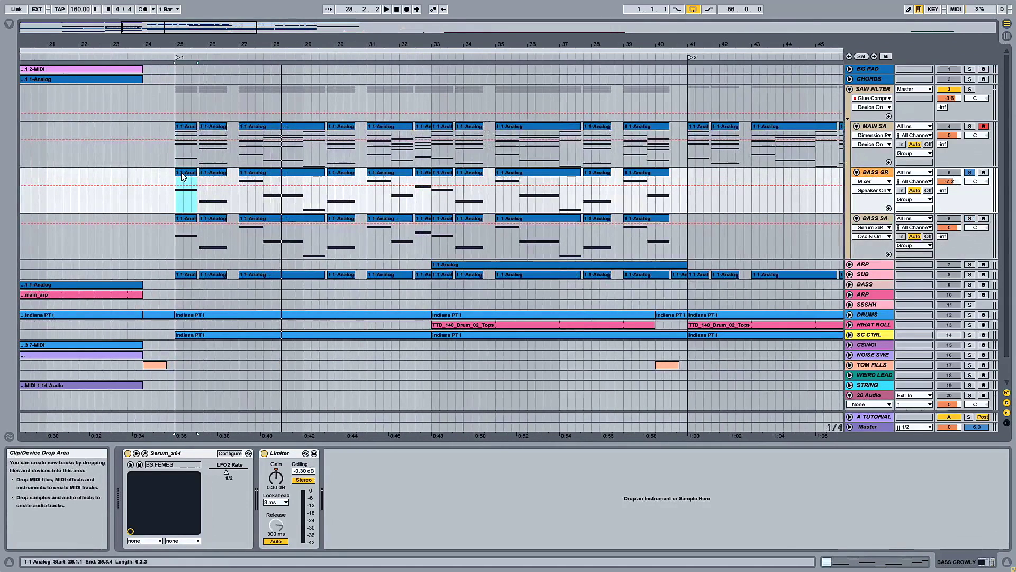
pyautogui.press('space')
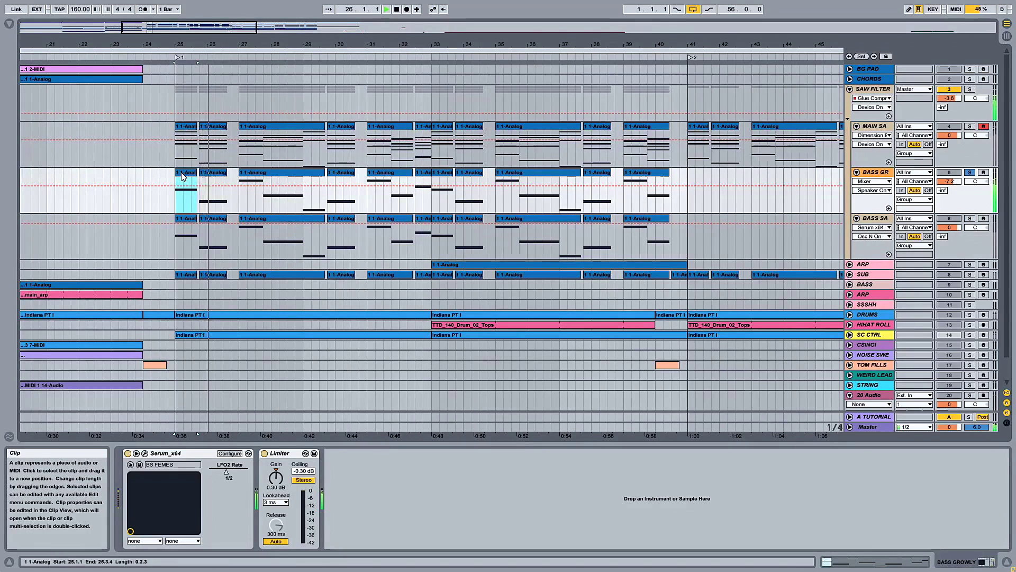
pyautogui.press('space')
pyautogui.press('space')
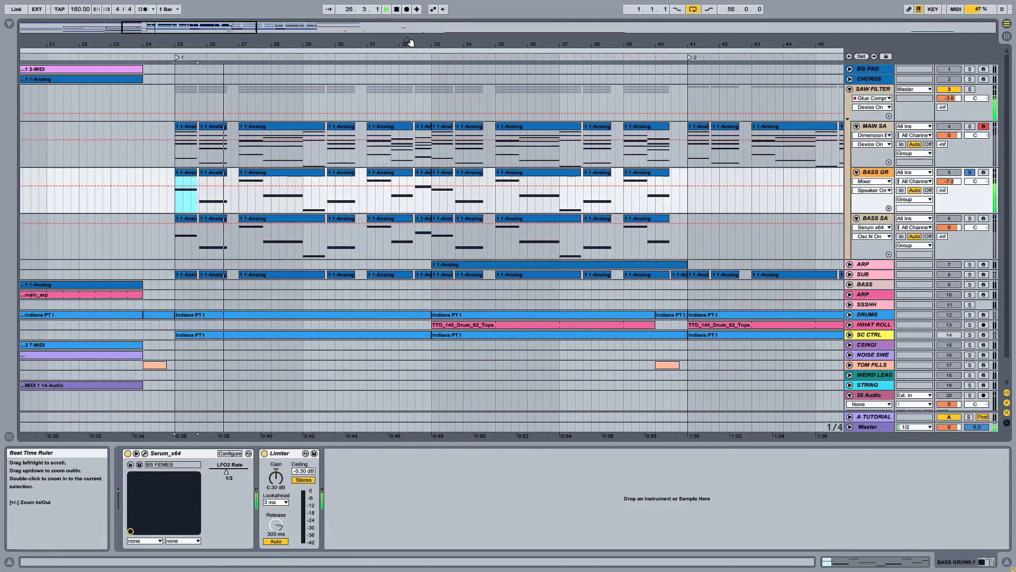
# Hide the device area and zoom to bars 83–107, placing the marker at bar 97 in the audio clip.
pyautogui.press('space')
pyautogui.moveTo(409, 42); pyautogui.dragTo(409, 8)
pyautogui.scroll(-1, 507, 259)
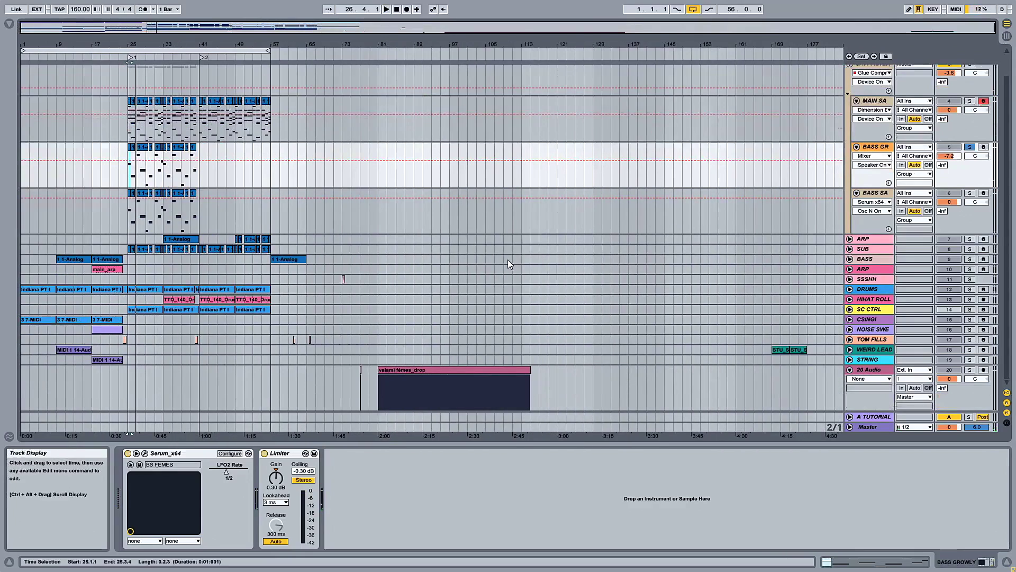
pyautogui.click(1007, 561)
pyautogui.moveTo(430, 46); pyautogui.dragTo(414, 95)
pyautogui.moveTo(504, 47); pyautogui.dragTo(488, 69)
pyautogui.click(478, 416)
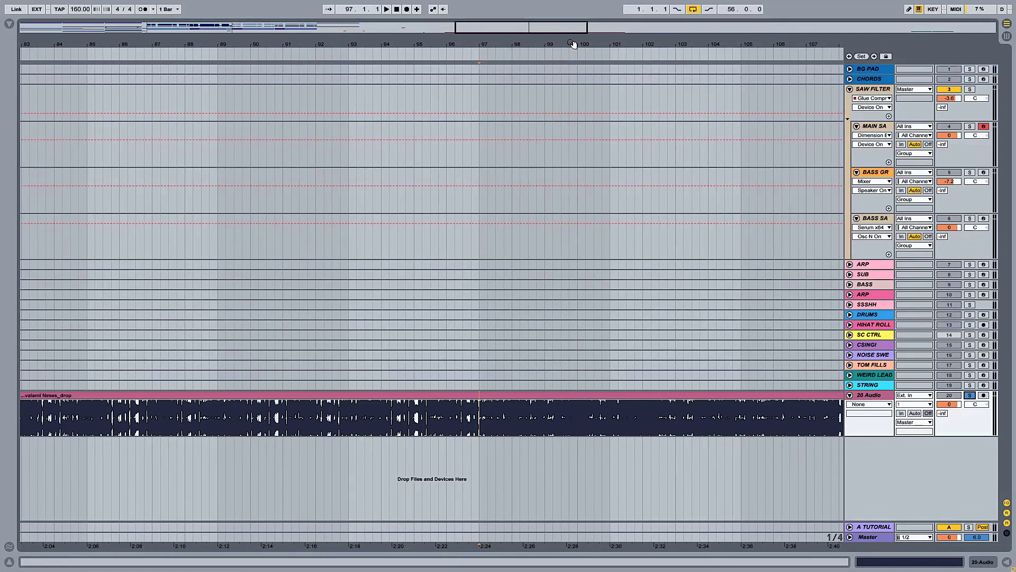
pyautogui.moveTo(573, 44); pyautogui.dragTo(259, 370)
pyautogui.press('space')
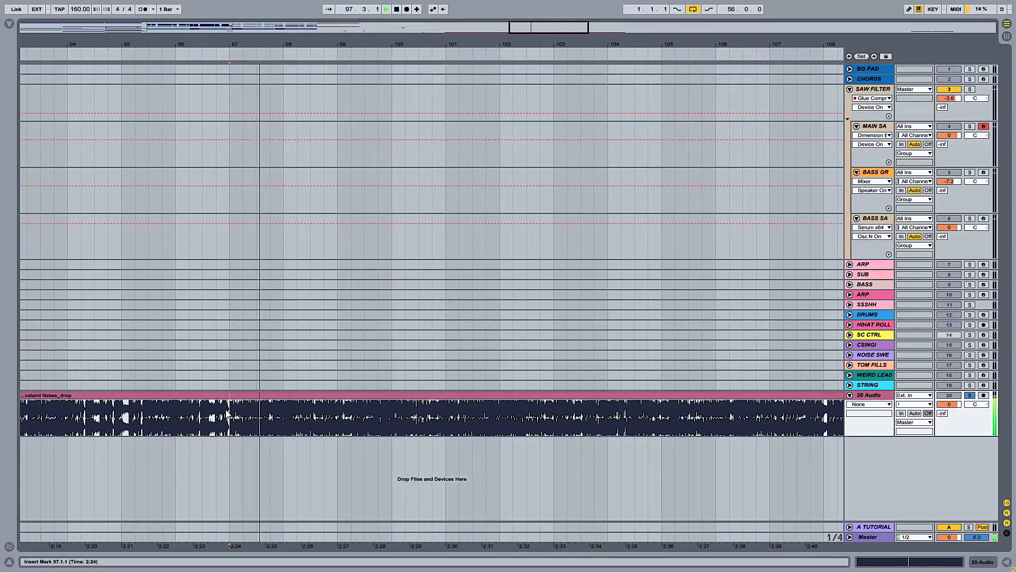
pyautogui.moveTo(569, 53); pyautogui.dragTo(569, 46)
pyautogui.click(374, 395)
pyautogui.moveTo(369, 35); pyautogui.dragTo(370, 42)
pyautogui.moveTo(443, 43); pyautogui.dragTo(412, 41)
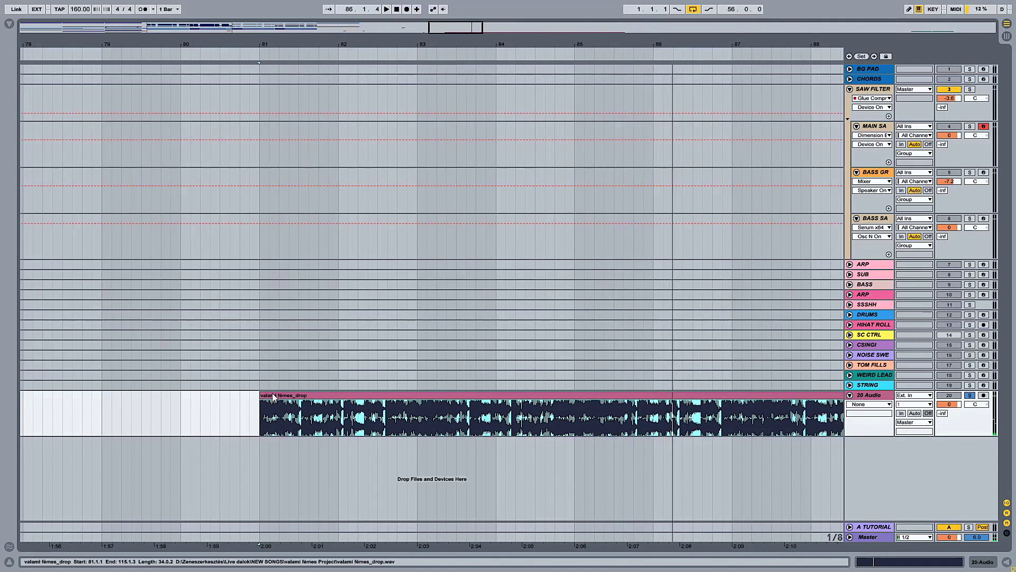
pyautogui.click(274, 46)
pyautogui.moveTo(274, 46); pyautogui.dragTo(275, 37)
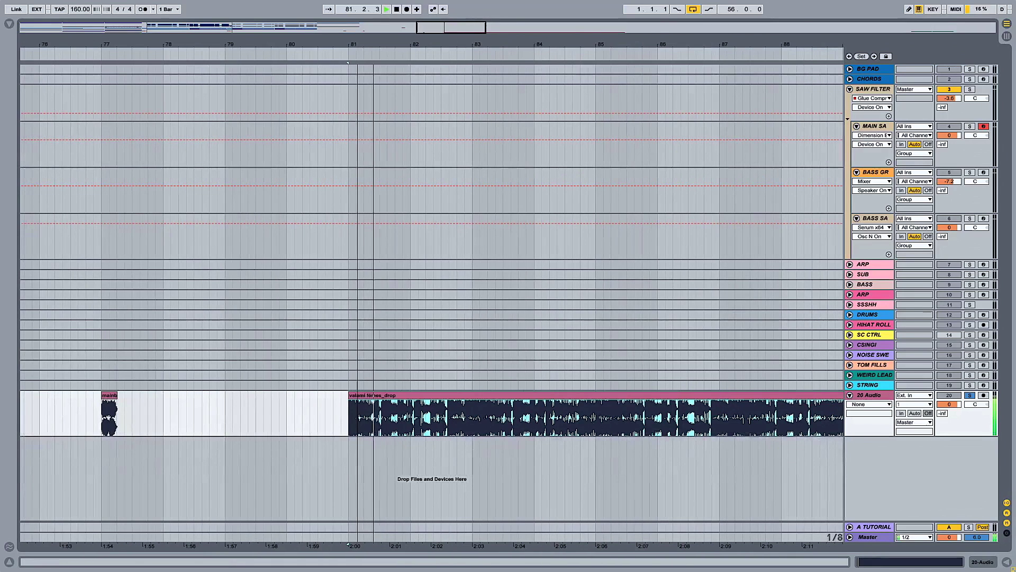
pyautogui.click(364, 418)
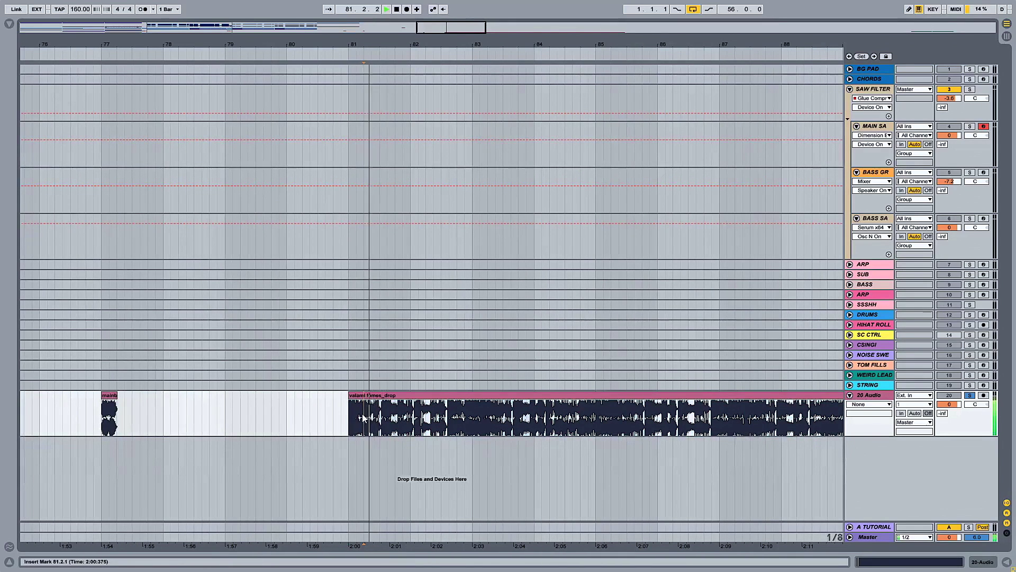
pyautogui.press('space')
pyautogui.moveTo(100, 45); pyautogui.dragTo(143, 220)
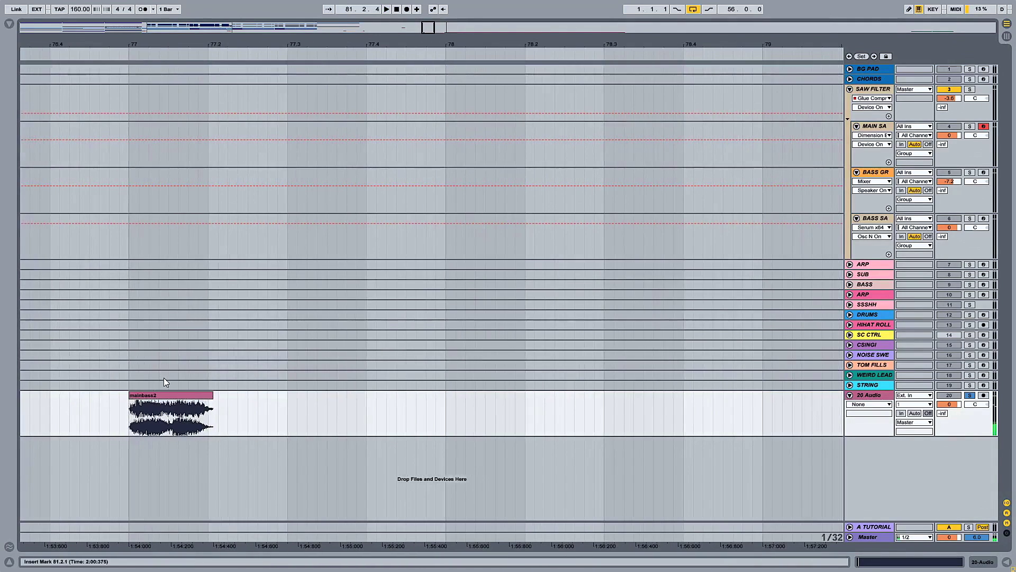
pyautogui.click(162, 392)
pyautogui.press('space')
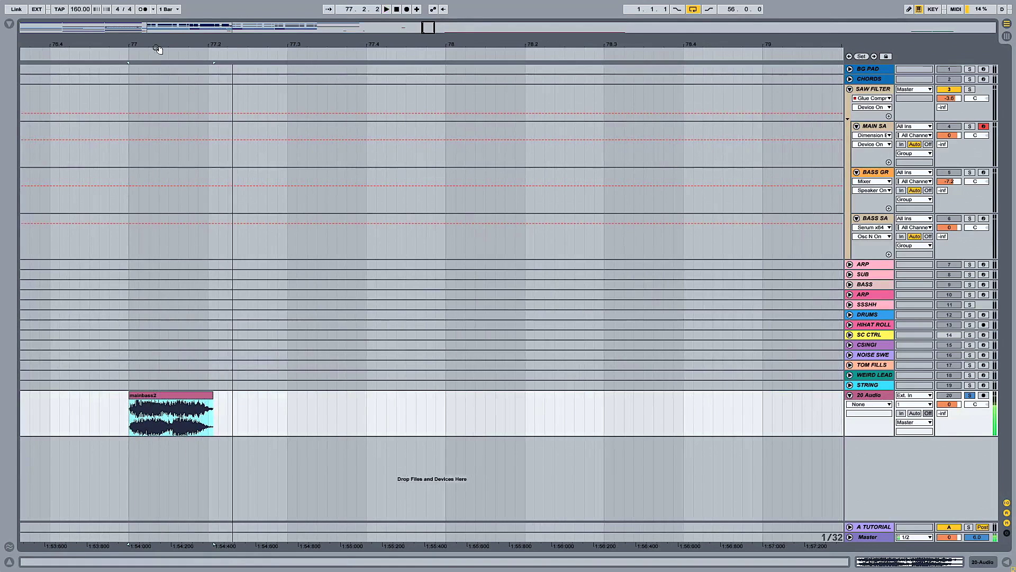
pyautogui.moveTo(157, 45); pyautogui.dragTo(411, 34)
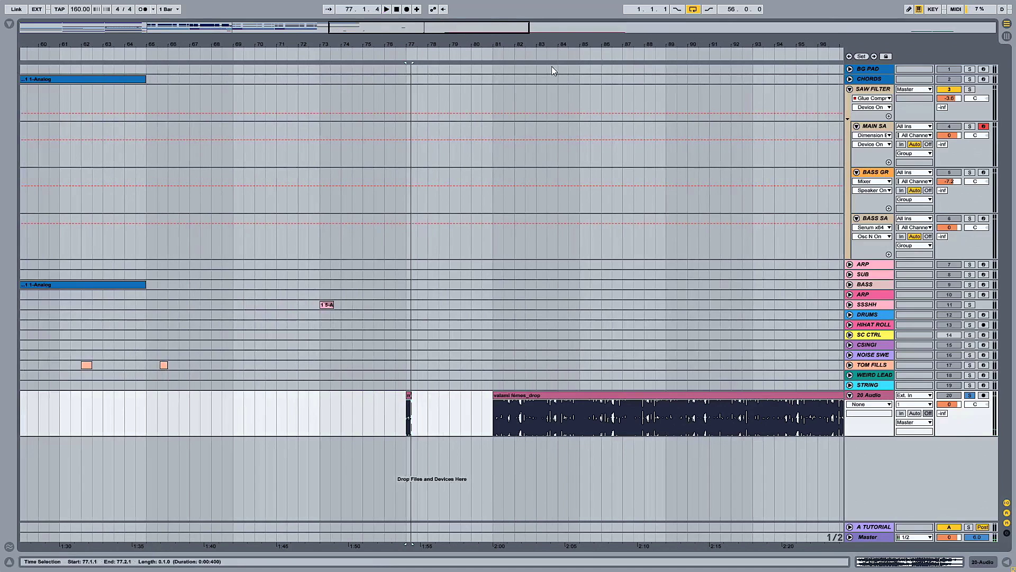
pyautogui.moveTo(545, 43); pyautogui.dragTo(459, 47)
pyautogui.click(392, 419)
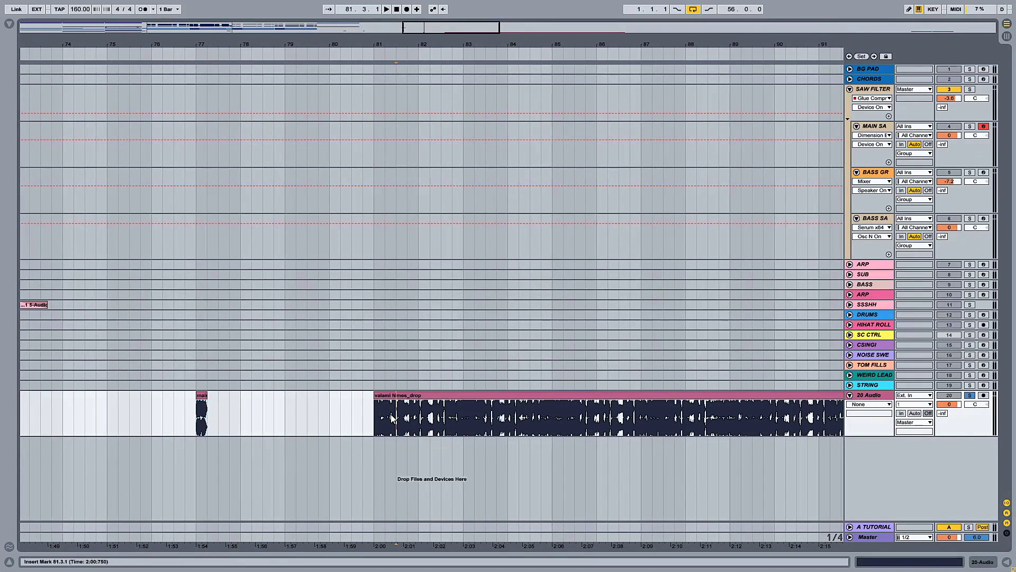
pyautogui.moveTo(384, 44); pyautogui.dragTo(440, 288)
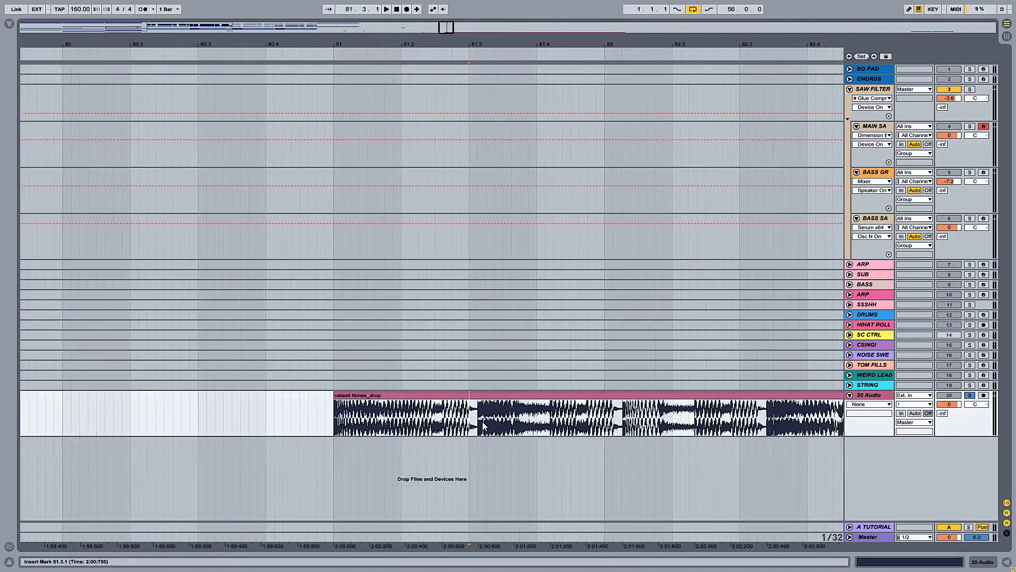
pyautogui.moveTo(569, 50); pyautogui.dragTo(567, 42)
pyautogui.press('space')
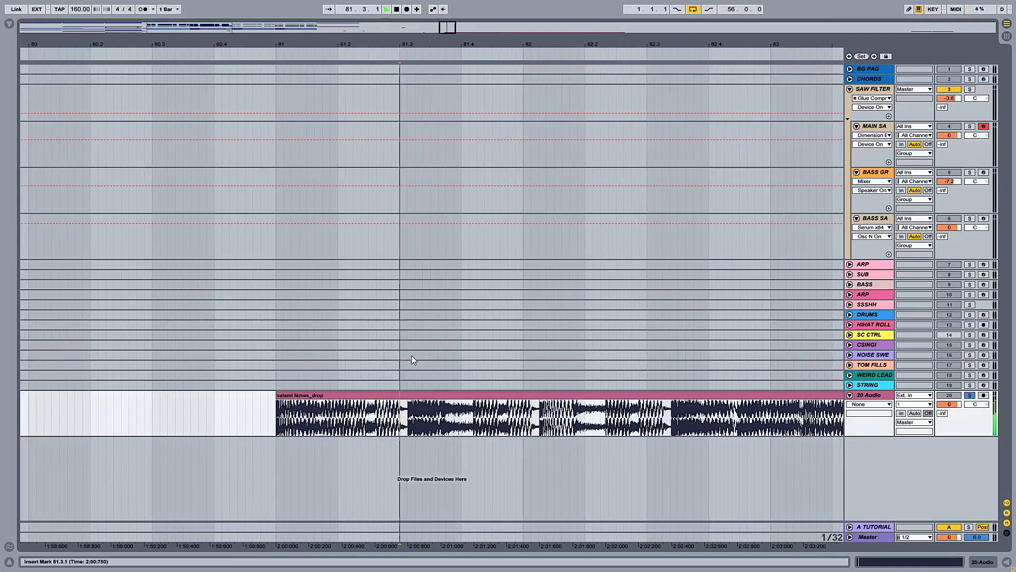
pyautogui.click(469, 418)
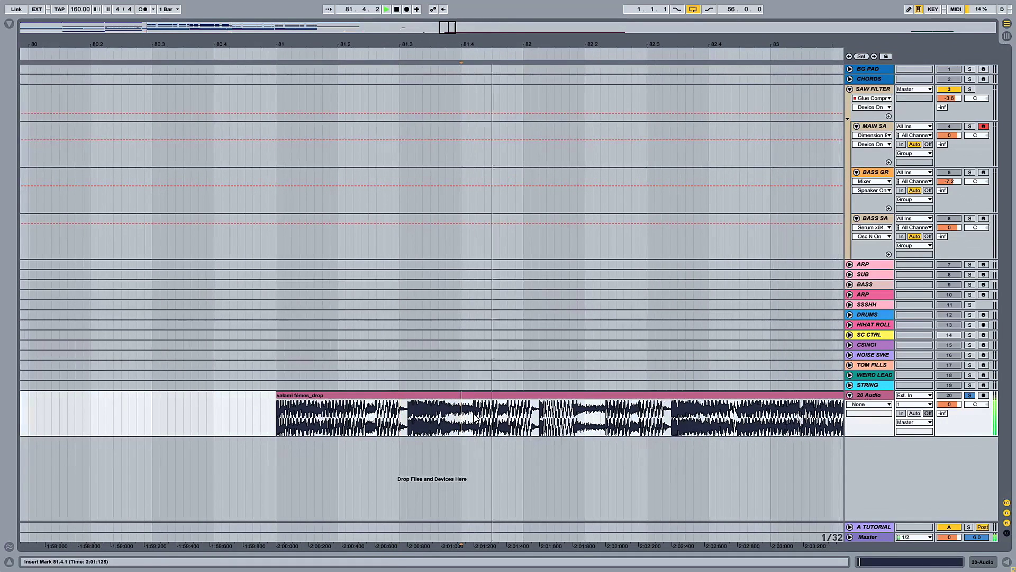
pyautogui.press('space')
pyautogui.press('-')
pyautogui.press('-')
pyautogui.press('-')
pyautogui.press('-')
pyautogui.press('-')
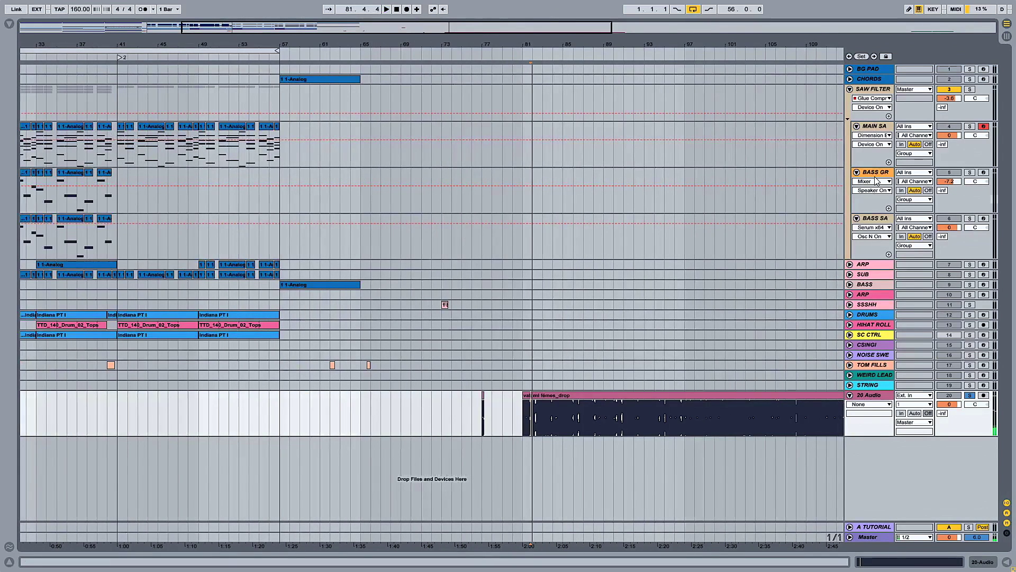
# Open BASS GR's Serum window with Ctrl+Alt+P and play the song from bar 25.
pyautogui.doubleClick(877, 188)
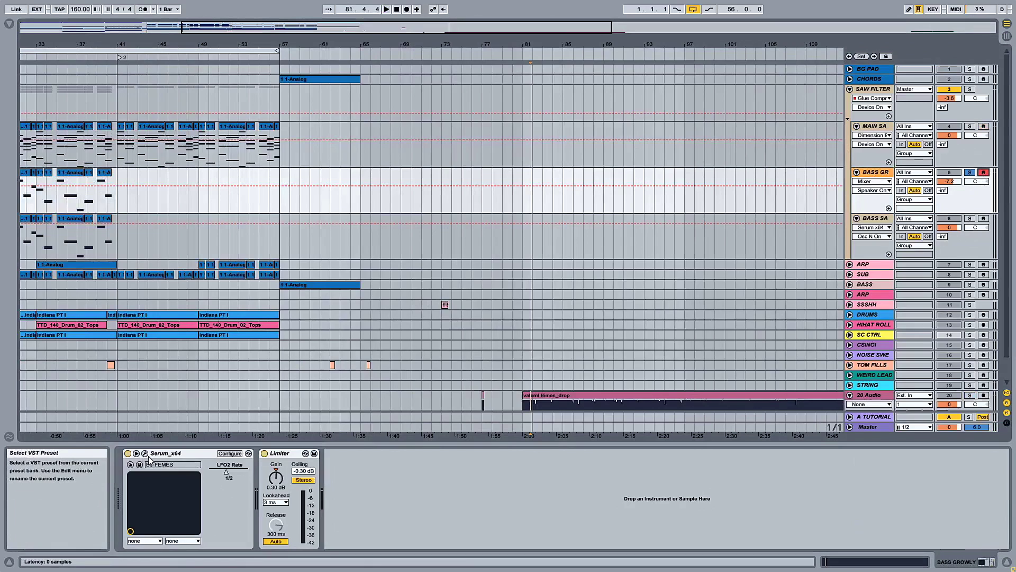
pyautogui.hotkey('ctrl', 'alt', 'p')
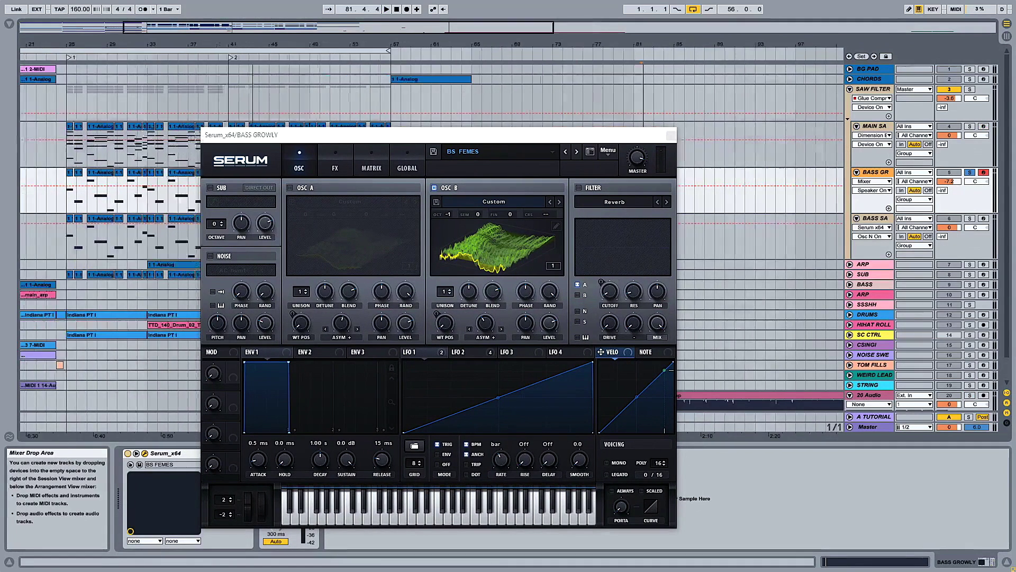
pyautogui.moveTo(326, 138); pyautogui.dragTo(443, 157)
pyautogui.click(175, 179)
pyautogui.press('space')
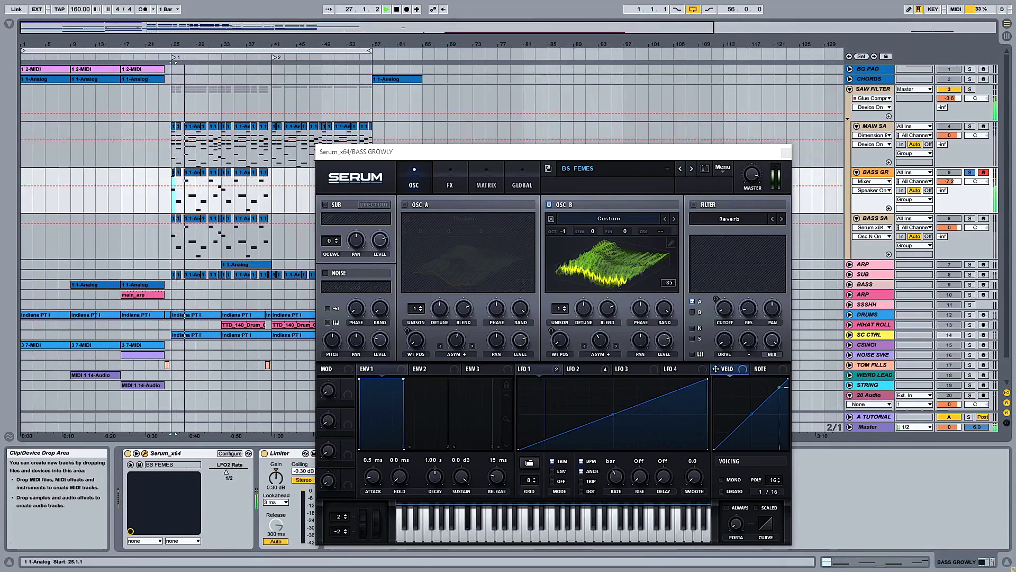
pyautogui.press('space')
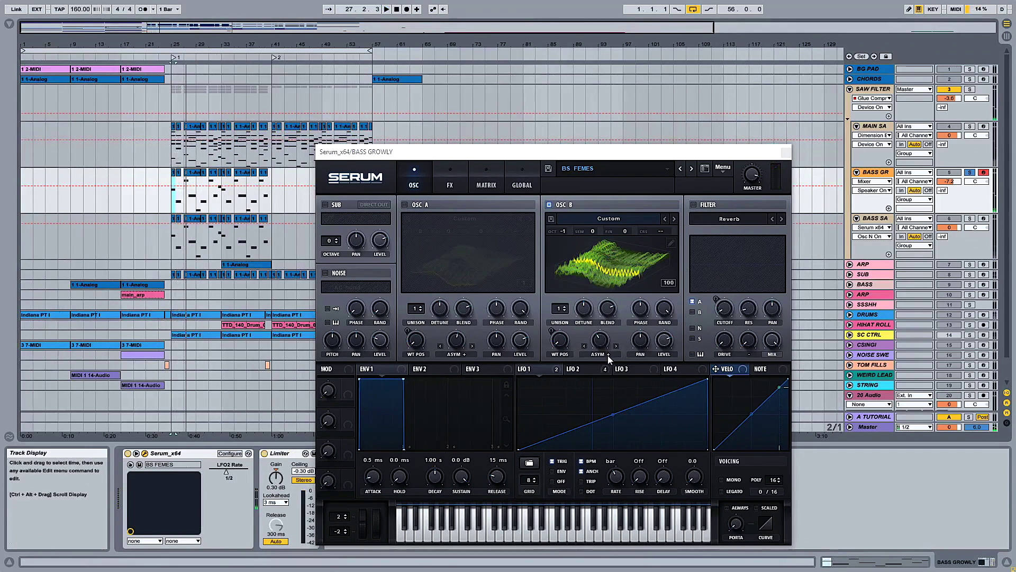
# Raise Serum oscillator B's warp to about 35% during playback, then view the FX rack.
pyautogui.click(599, 342)
pyautogui.press('space')
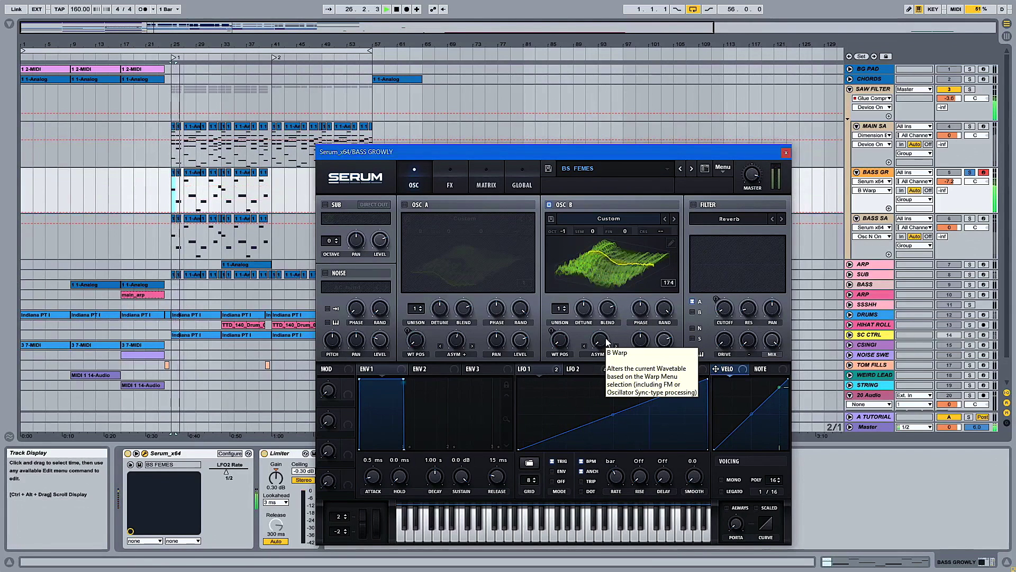
pyautogui.moveTo(607, 342); pyautogui.dragTo(608, 302)
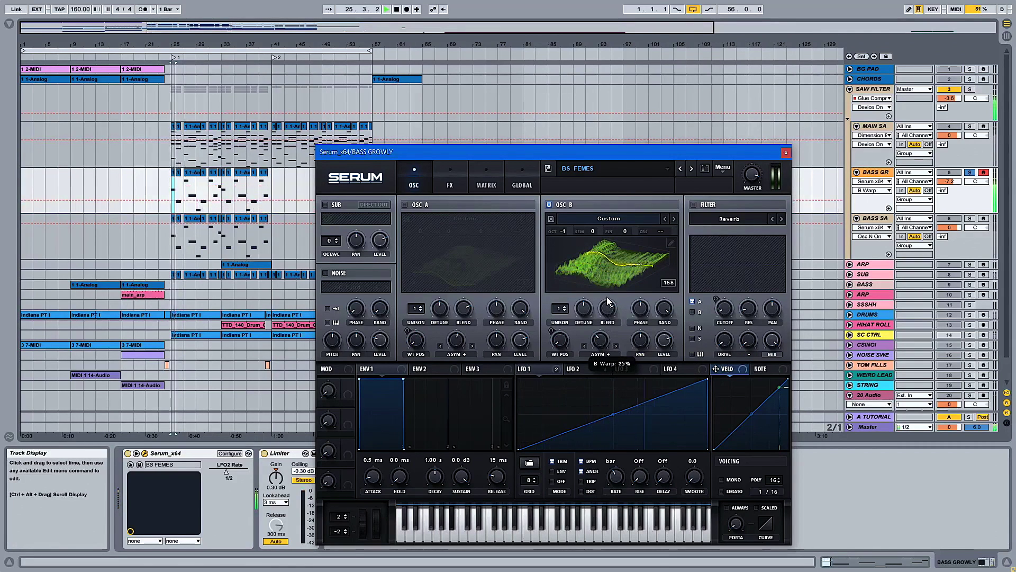
pyautogui.click(440, 167)
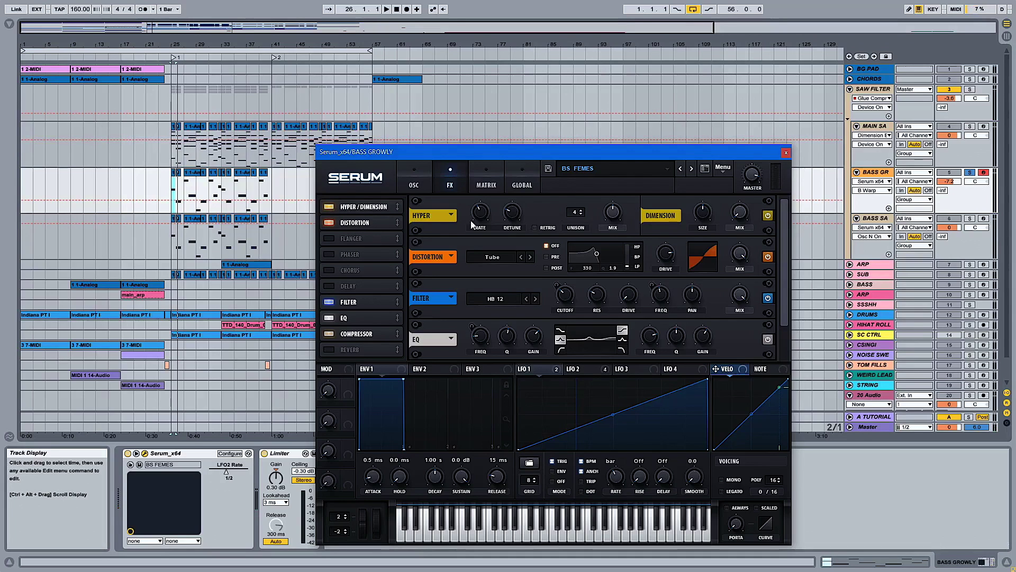
# Toggle the Distortion effect, browse filter types and presets, keeping the BS FEMES patch.
pyautogui.click(365, 223)
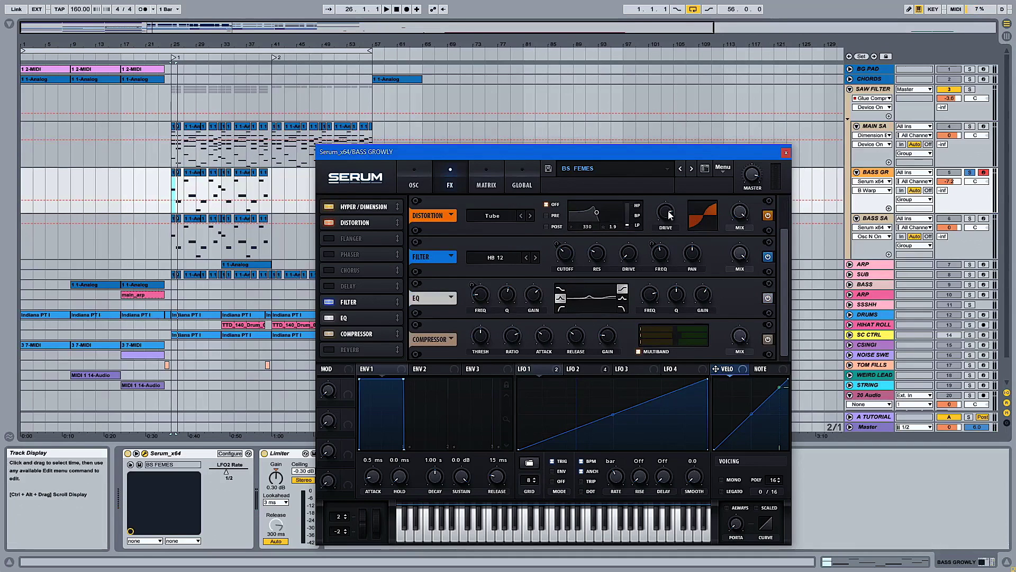
pyautogui.click(768, 215)
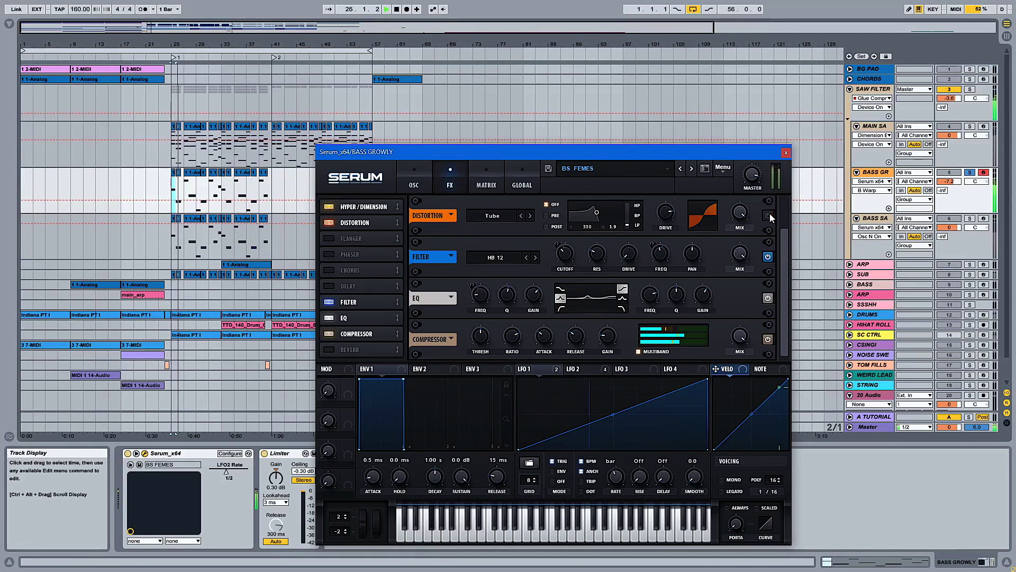
pyautogui.click(769, 214)
pyautogui.click(482, 264)
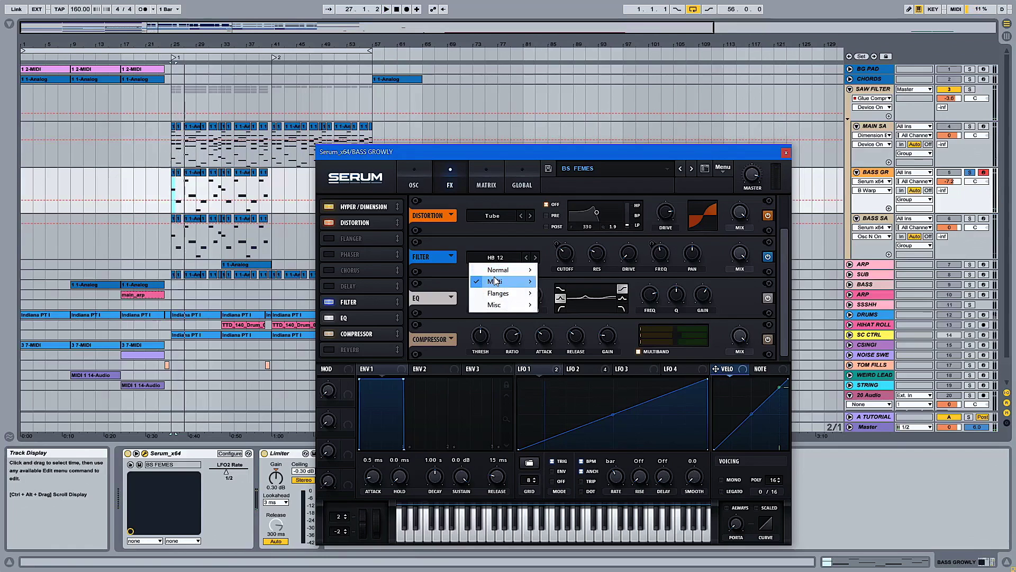
pyautogui.moveTo(503, 281)
pyautogui.click(608, 168)
pyautogui.click(659, 166)
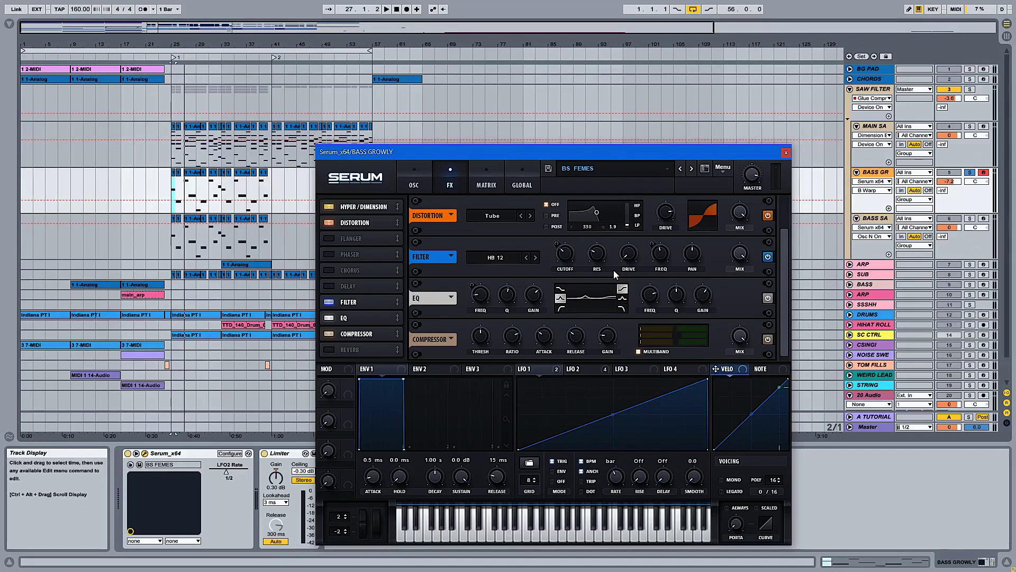
pyautogui.click(662, 256)
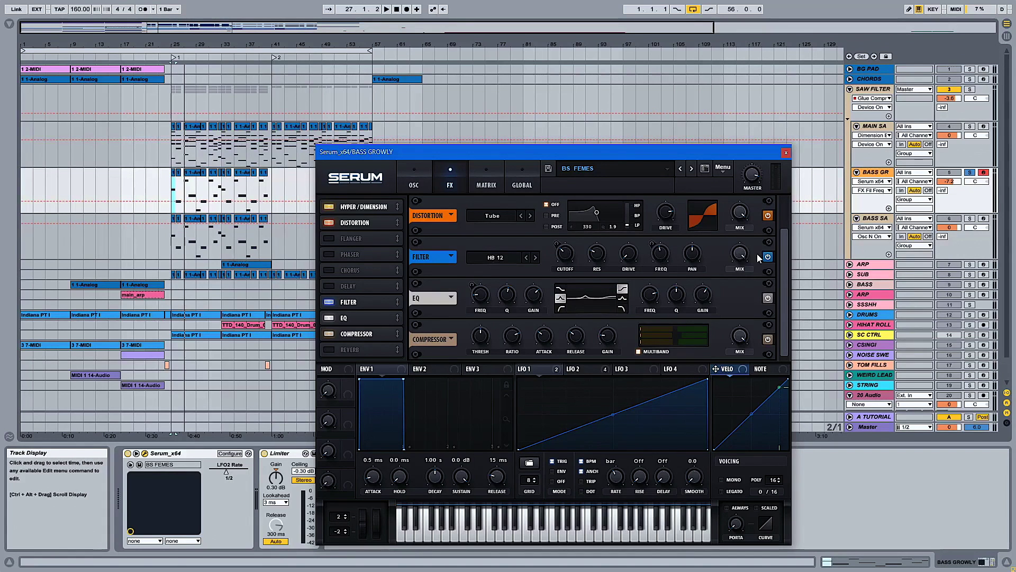
# Play the patch, then switch off the FX filter and EQ modules to compare.
pyautogui.press('space')
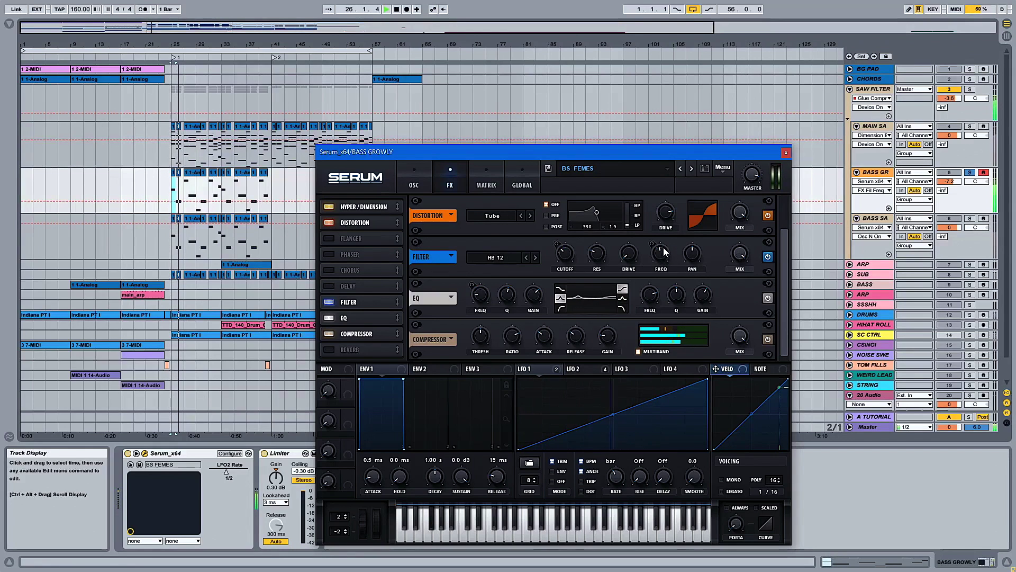
pyautogui.press('space')
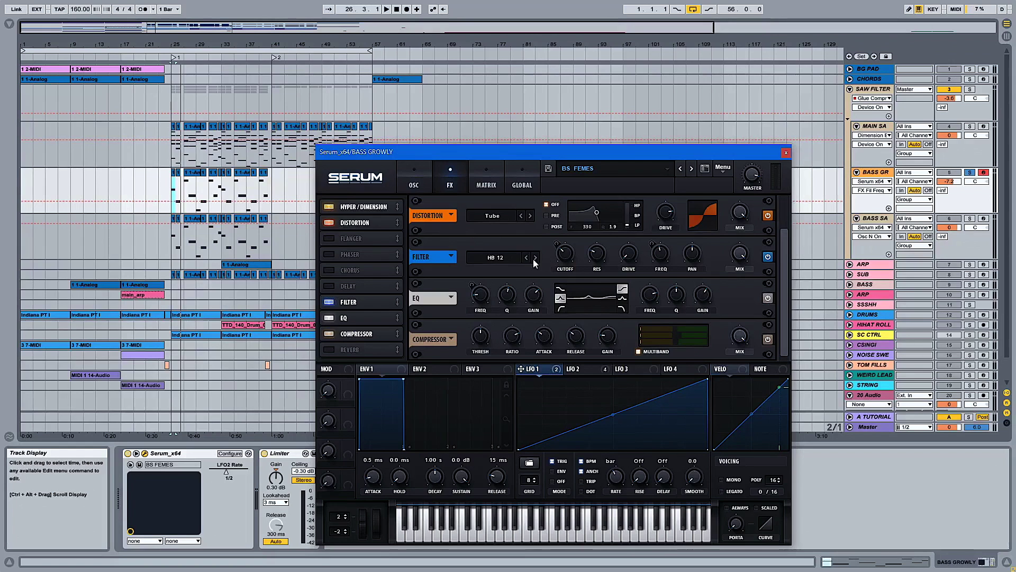
pyautogui.click(409, 173)
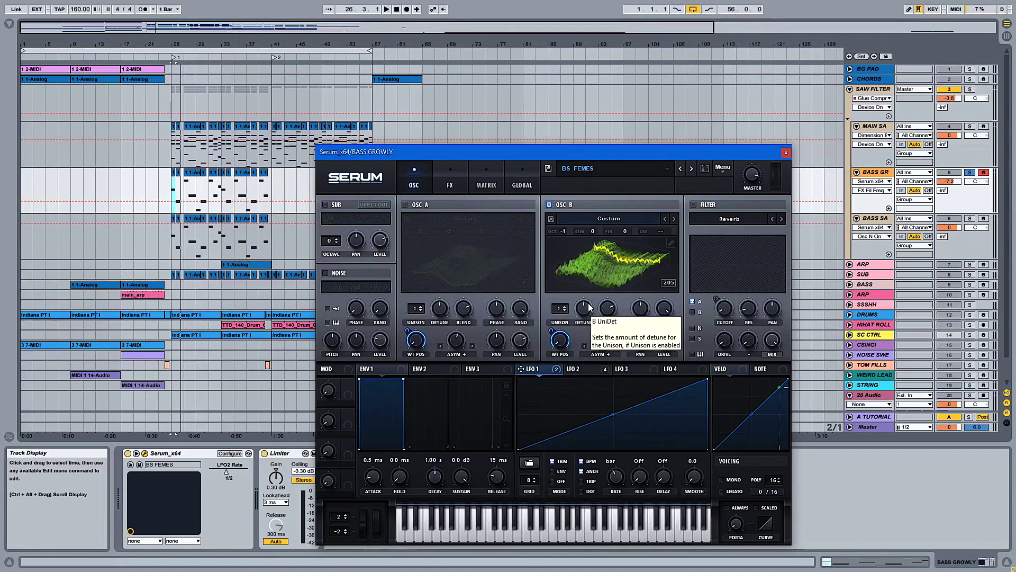
pyautogui.click(444, 170)
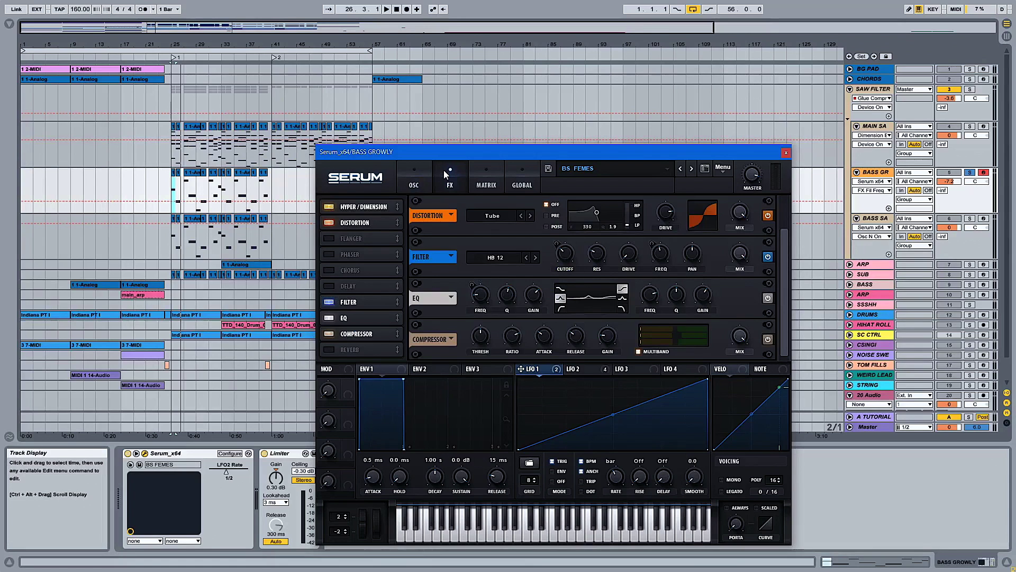
pyautogui.press('space')
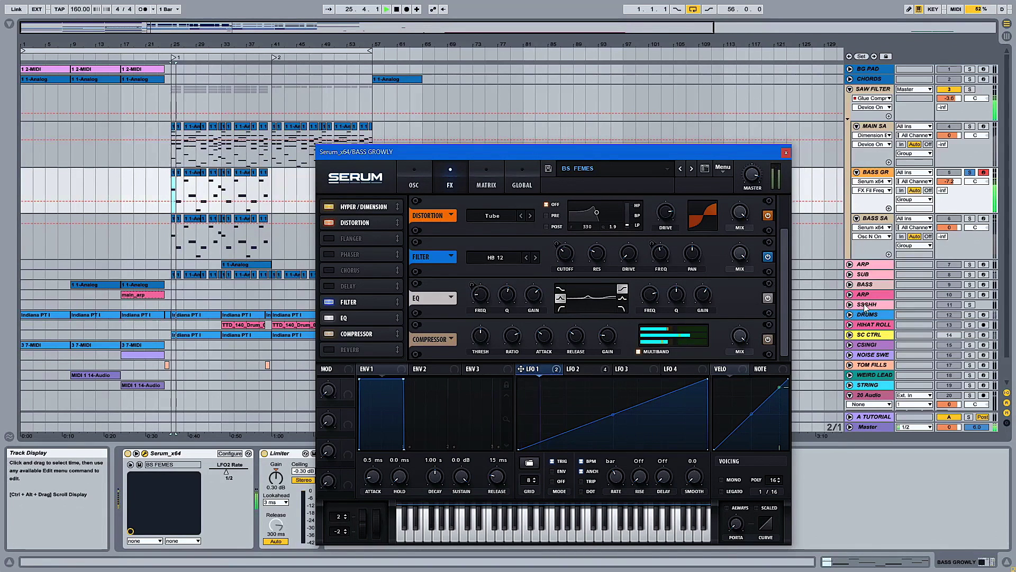
pyautogui.click(768, 257)
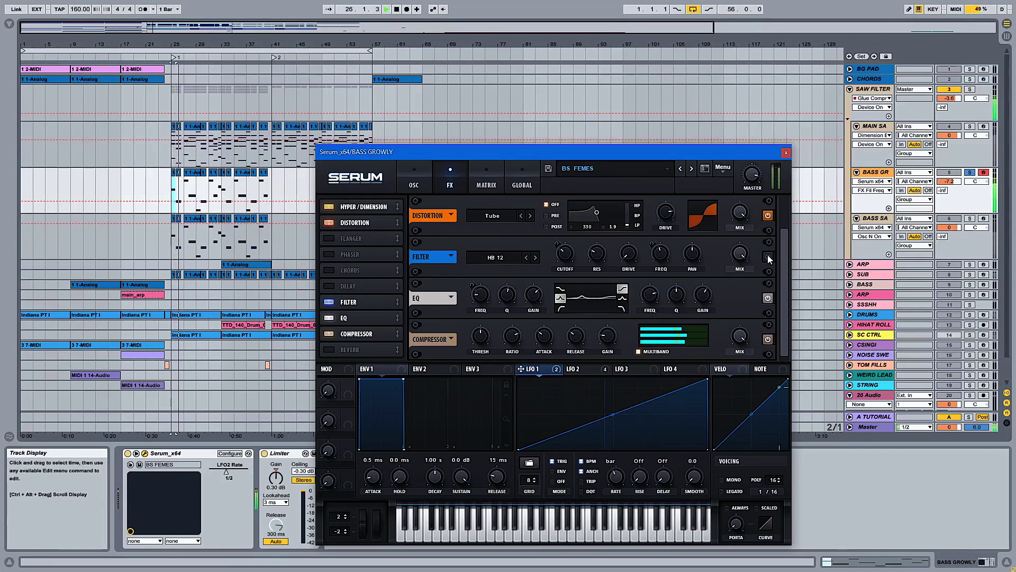
pyautogui.press('space')
# Toggle the EQ and filter modules during playback, leaving both enabled.
pyautogui.press('space')
pyautogui.click(767, 300)
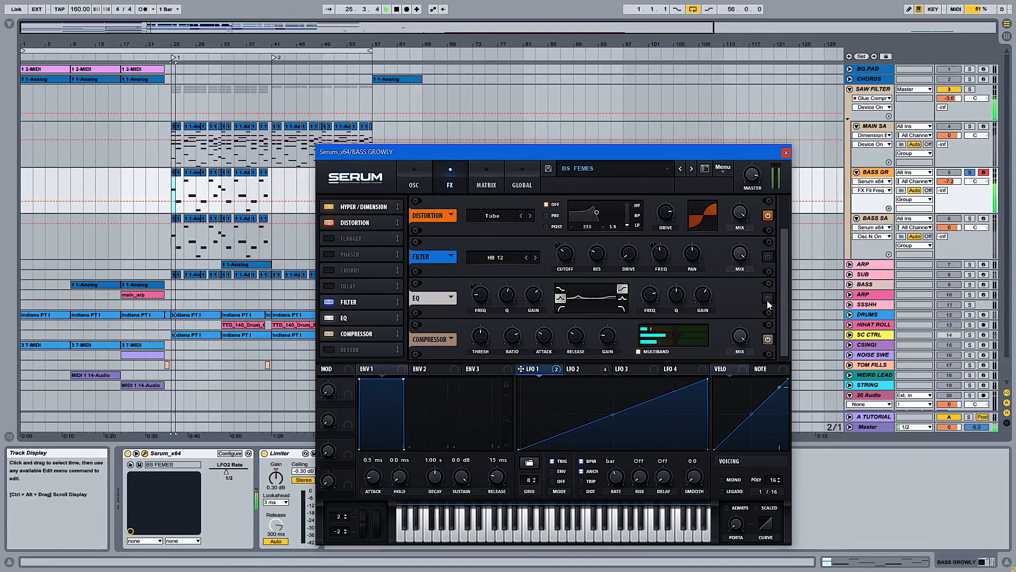
pyautogui.press('space')
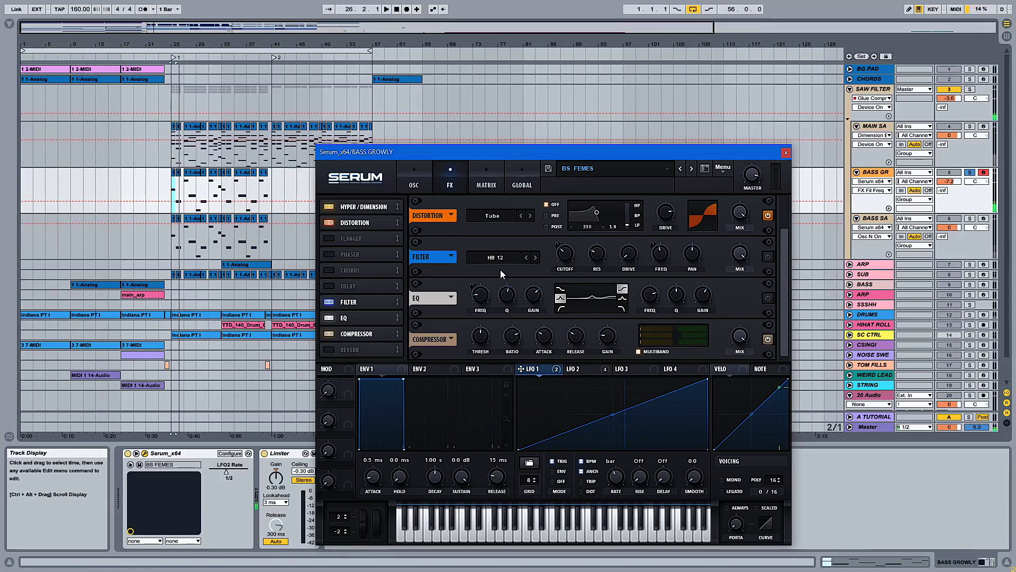
pyautogui.click(768, 297)
pyautogui.press('space')
pyautogui.click(768, 257)
pyautogui.press('space')
pyautogui.click(767, 298)
pyautogui.press('space')
pyautogui.click(768, 297)
pyautogui.press('space')
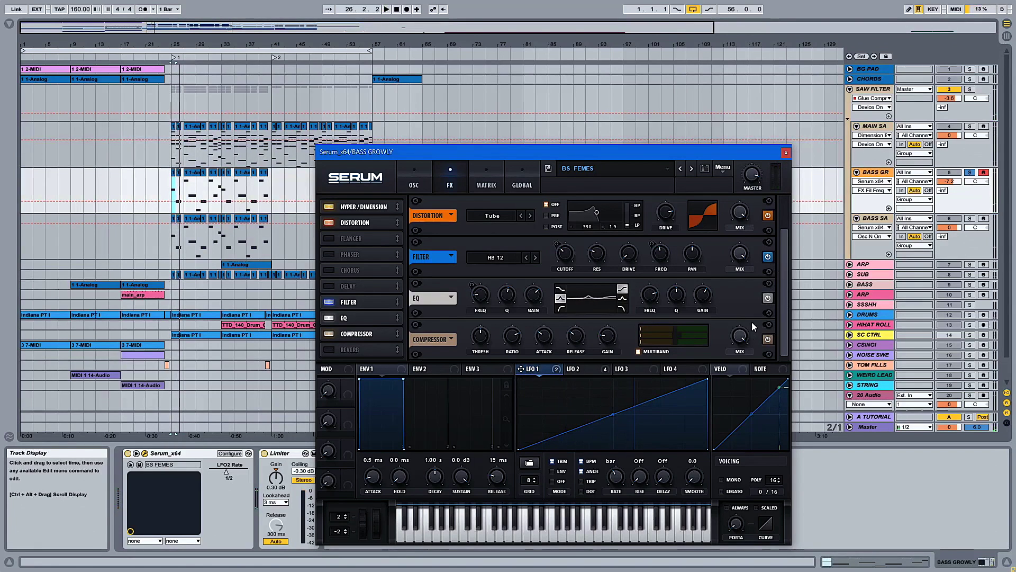
# Close Serum, select the SAW FILTER group and zoom to bars 19–57 from bar 25.
pyautogui.click(786, 153)
pyautogui.press('space')
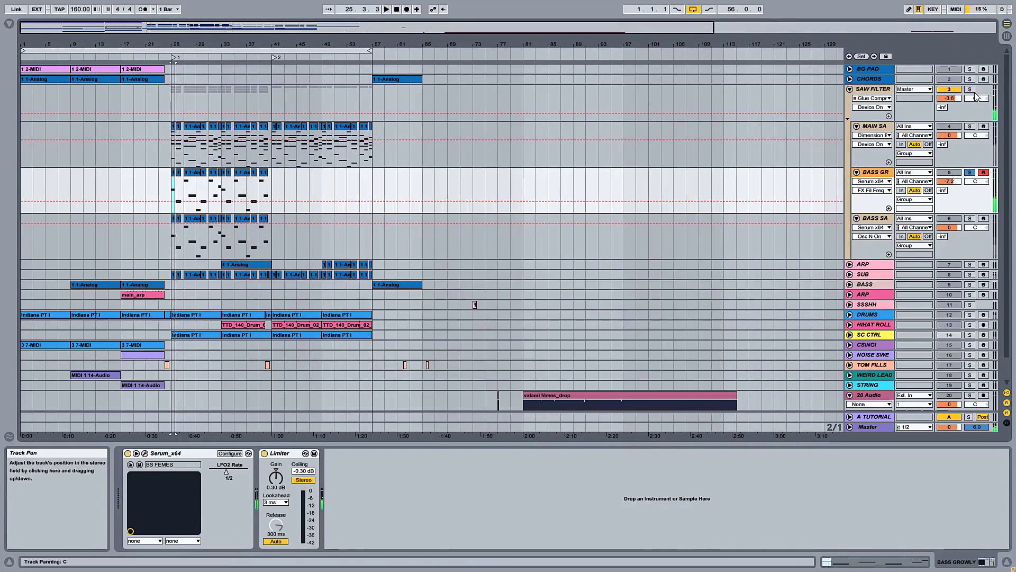
pyautogui.click(873, 89)
pyautogui.moveTo(201, 48); pyautogui.dragTo(180, 57)
pyautogui.click(180, 57)
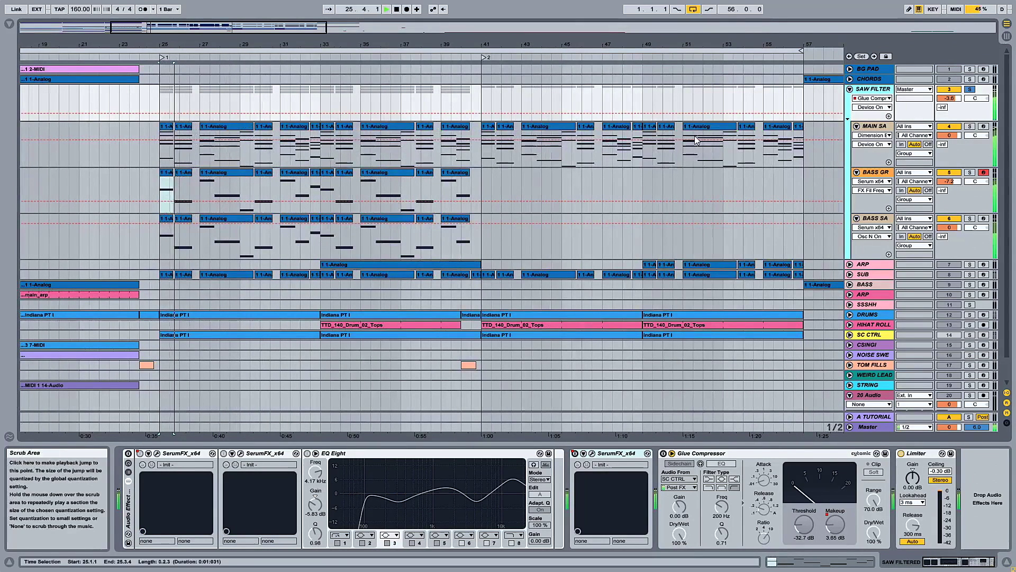
# Toggle BASS GR off and on, unsolo SAW FILTER, replay and select its effect rack.
pyautogui.click(949, 175)
pyautogui.click(949, 174)
pyautogui.press('space')
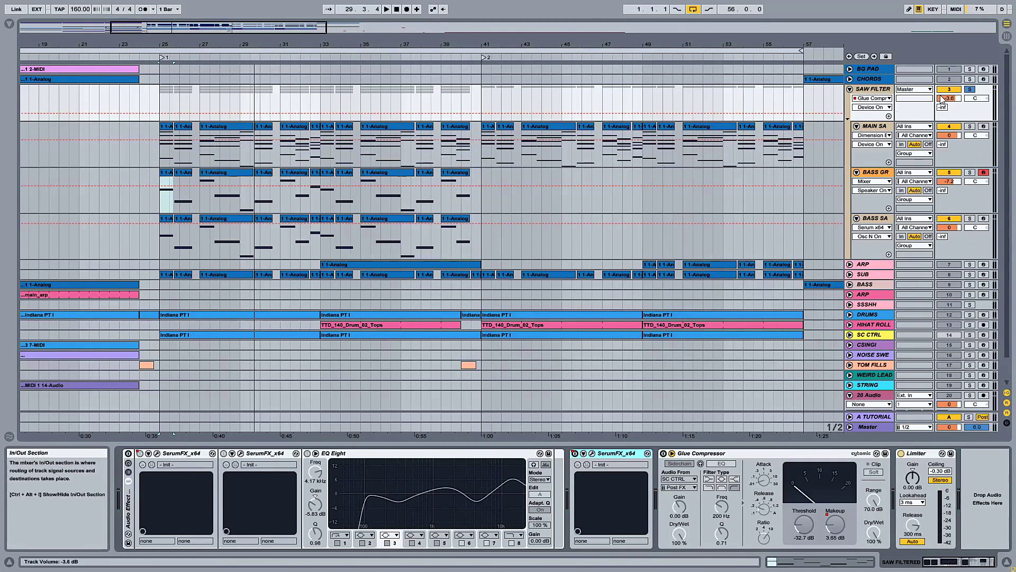
pyautogui.press('s')
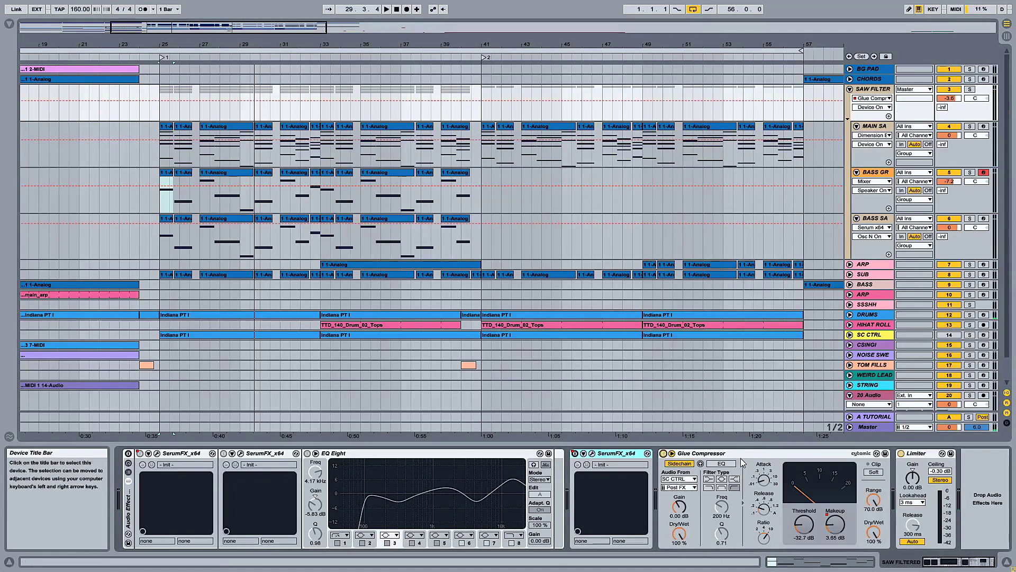
pyautogui.press('space')
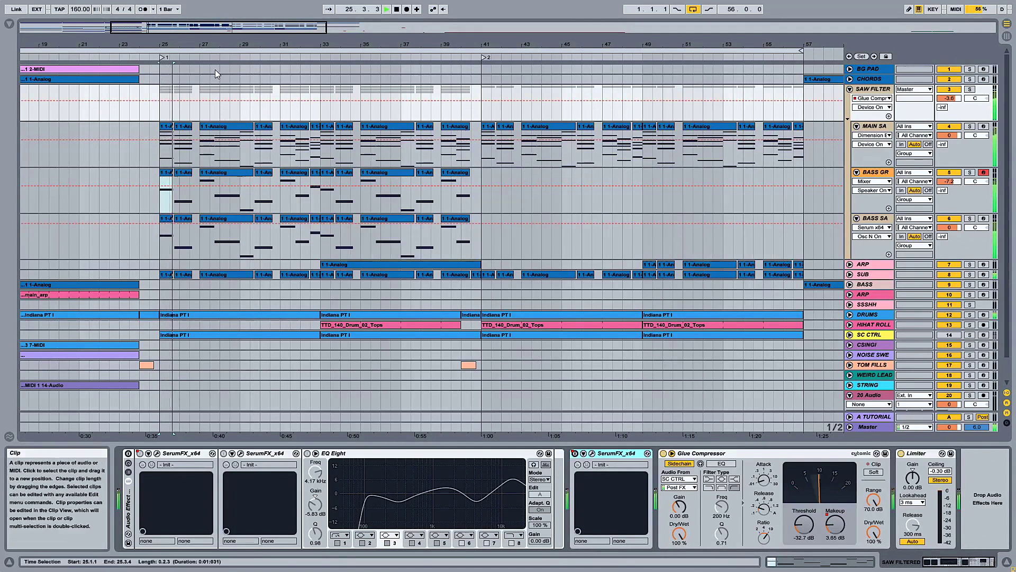
pyautogui.moveTo(214, 47); pyautogui.dragTo(217, 43)
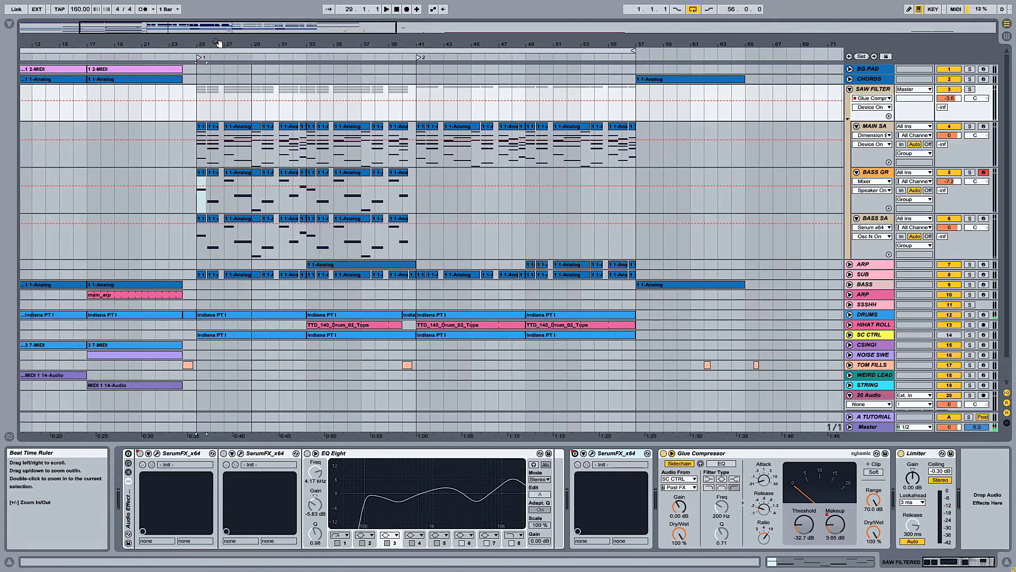
pyautogui.click(128, 455)
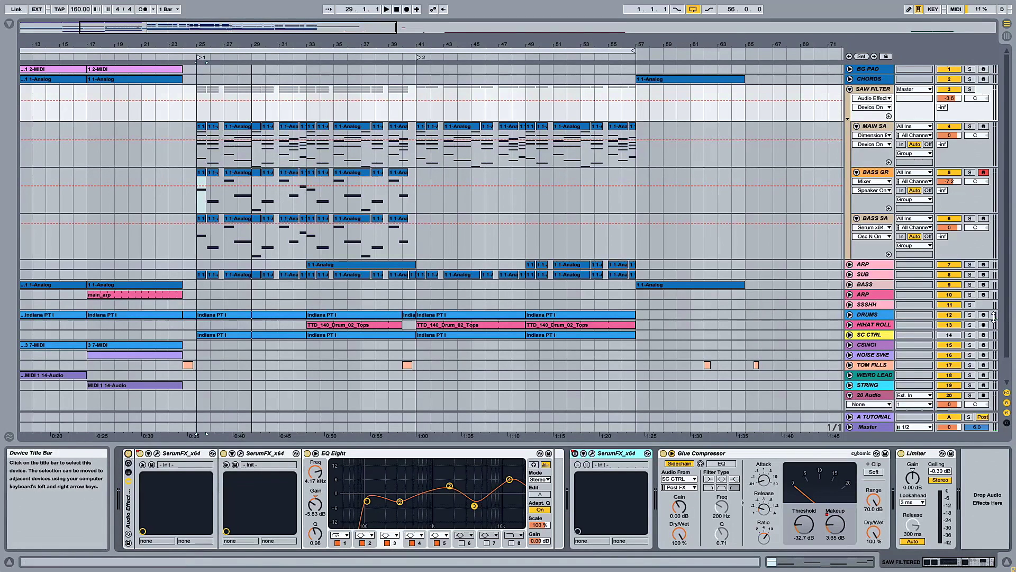
# Open SAW FILTER's SerumFX window, reposition it, and keep Add Bass as the filter type.
pyautogui.click(880, 91)
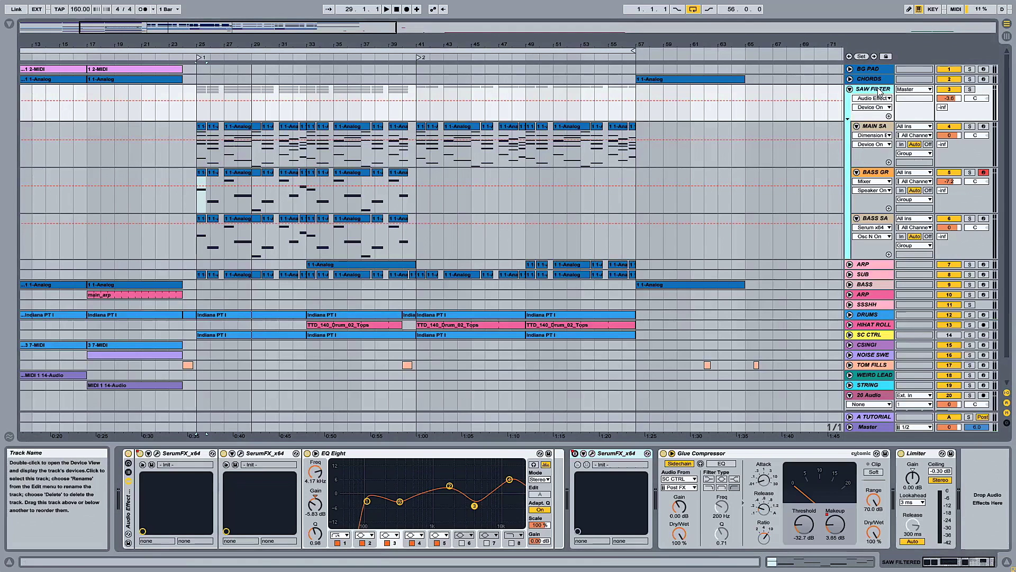
pyautogui.click(157, 454)
pyautogui.moveTo(289, 54); pyautogui.dragTo(436, 81)
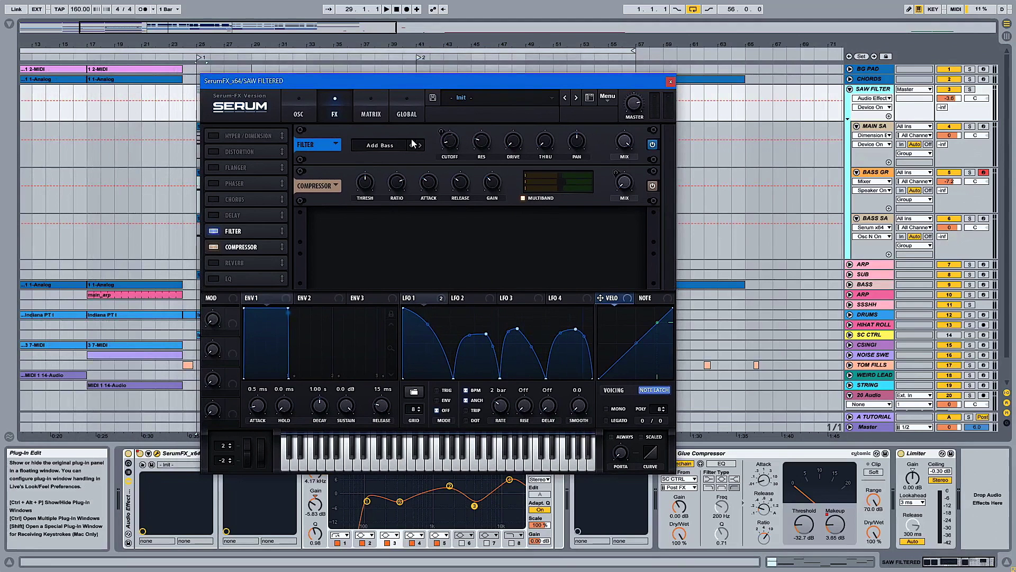
pyautogui.moveTo(383, 81); pyautogui.dragTo(435, 23)
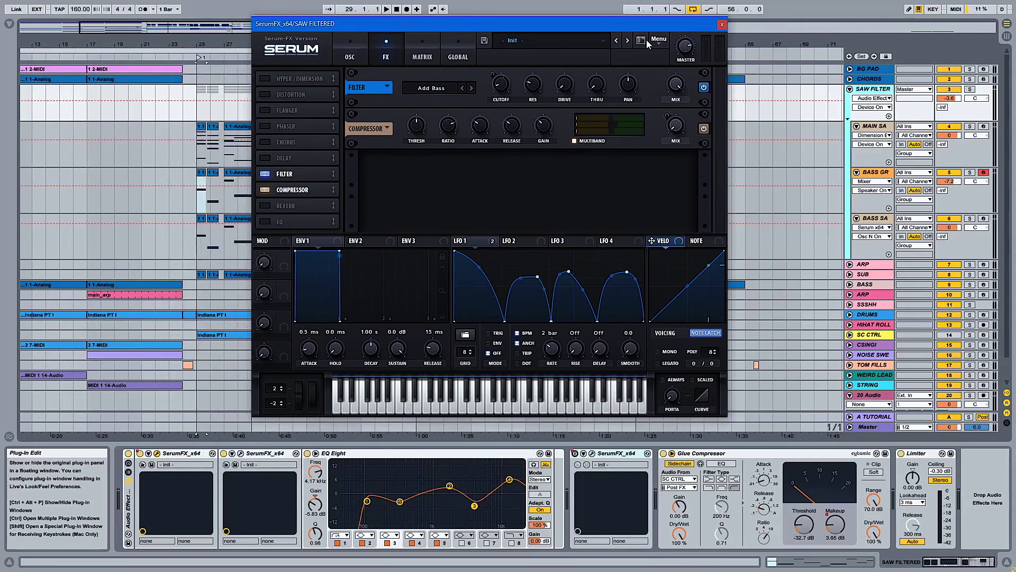
pyautogui.click(427, 93)
pyautogui.moveTo(430, 135)
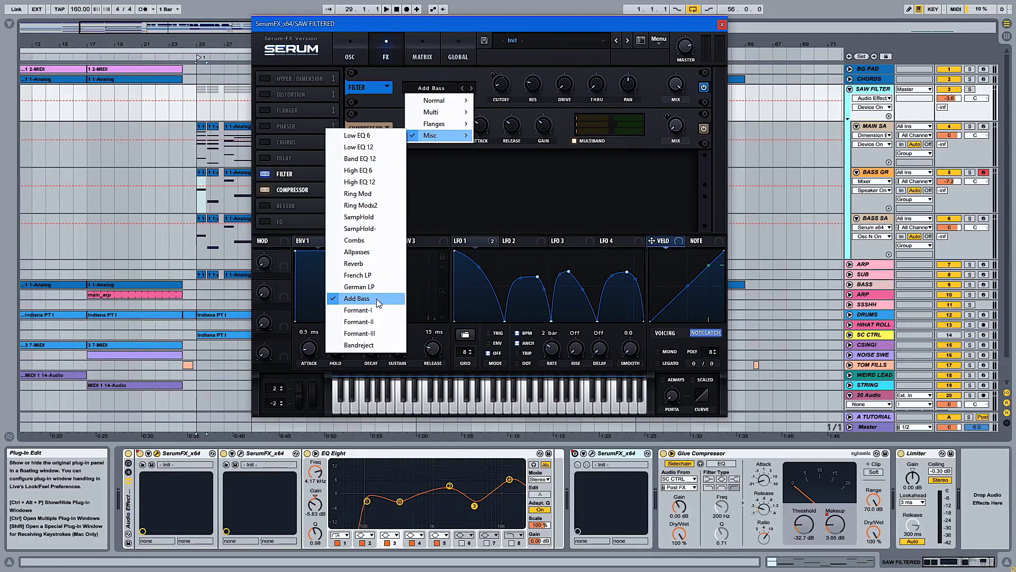
pyautogui.click(555, 33)
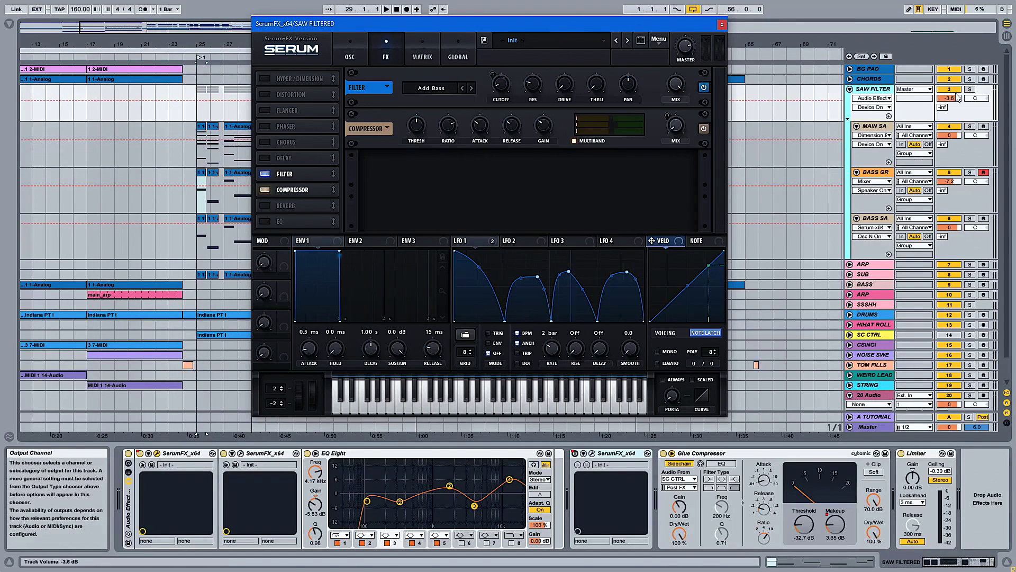
# Switch off EQ Eight and the Glue Compressor sidechain, then solo SAW FILTER during playback.
pyautogui.click(307, 454)
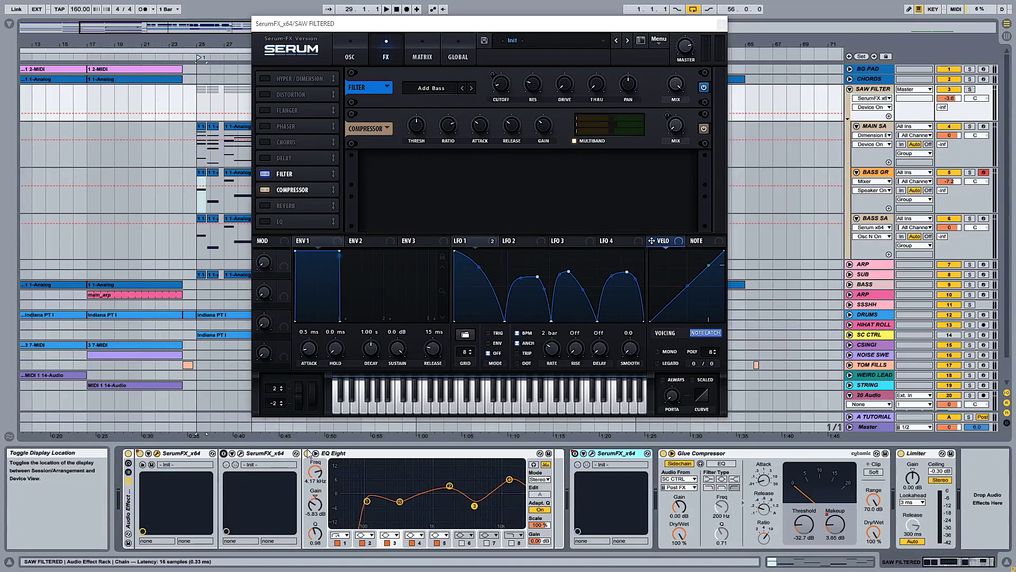
pyautogui.click(307, 453)
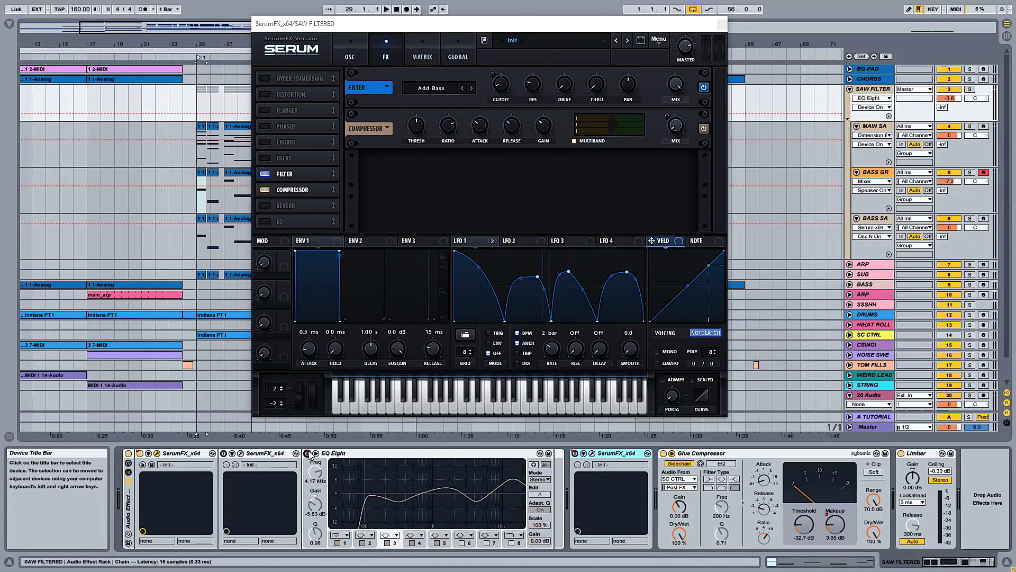
pyautogui.click(681, 464)
pyautogui.press('space')
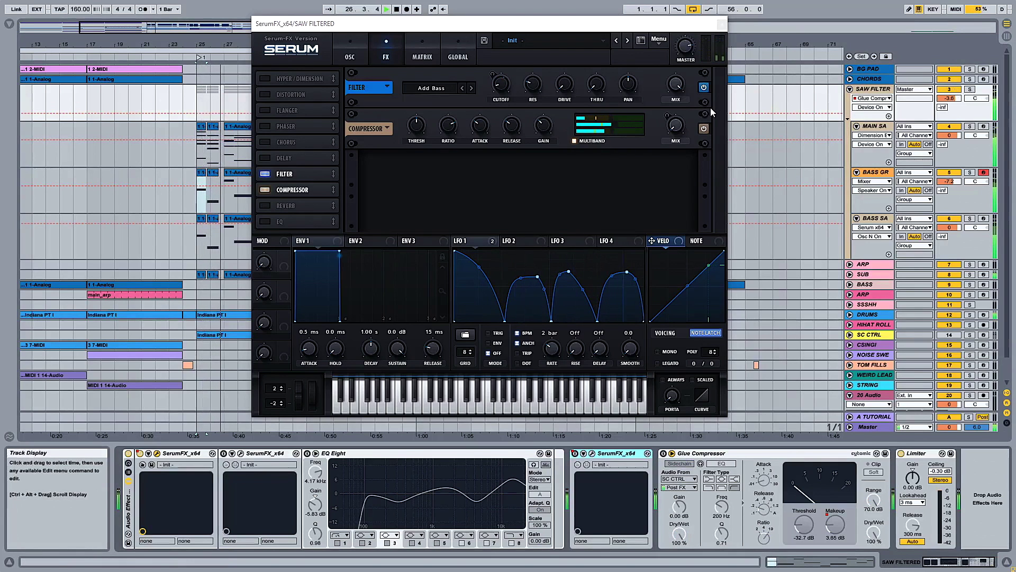
pyautogui.click(970, 88)
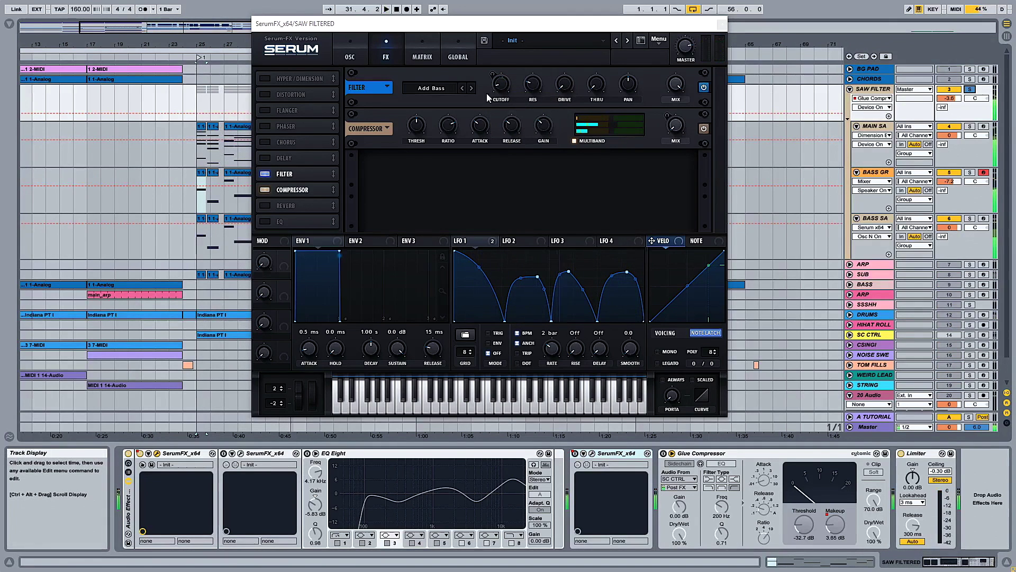
# Compare the drop with the Serum FX filter bypassed and re-enabled.
pyautogui.press('space')
pyautogui.click(476, 79)
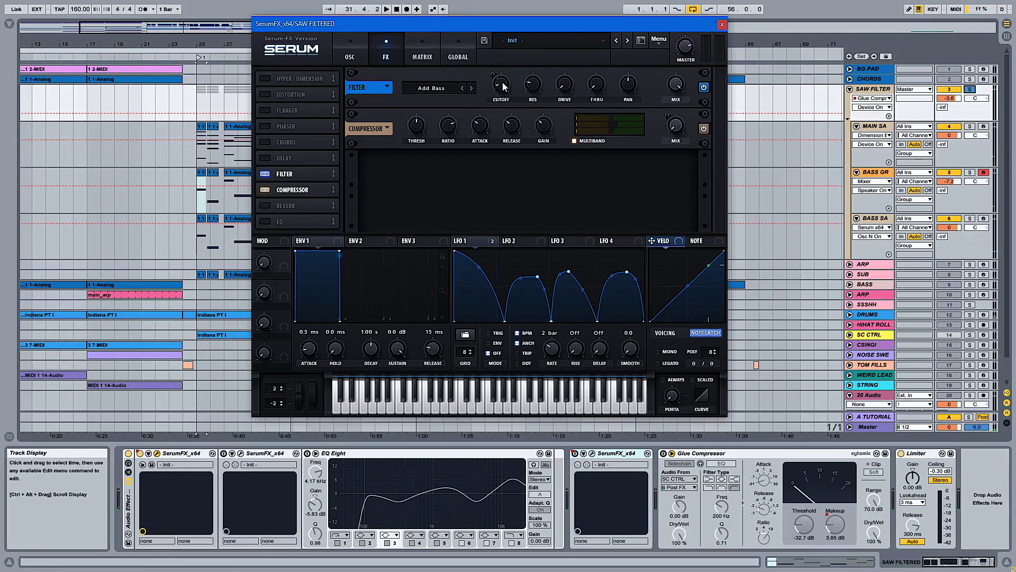
pyautogui.click(704, 87)
pyautogui.press('space')
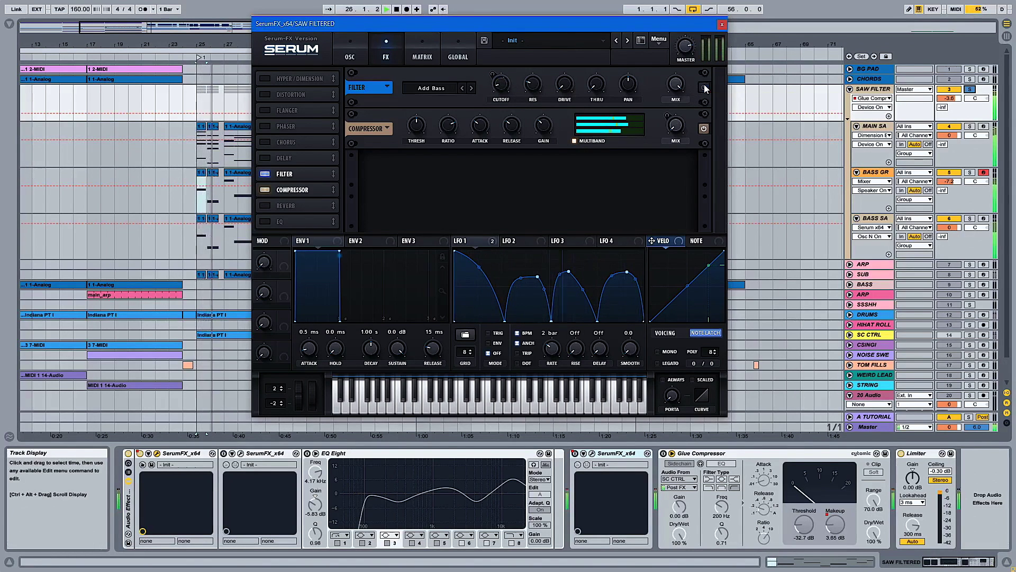
pyautogui.press('space')
pyautogui.click(704, 87)
pyautogui.press('space')
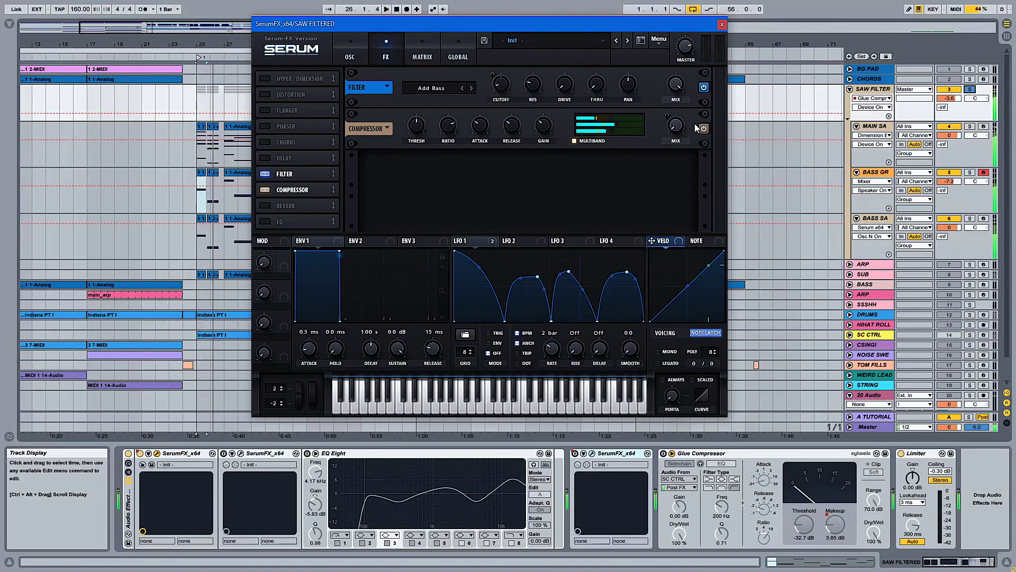
pyautogui.press('space')
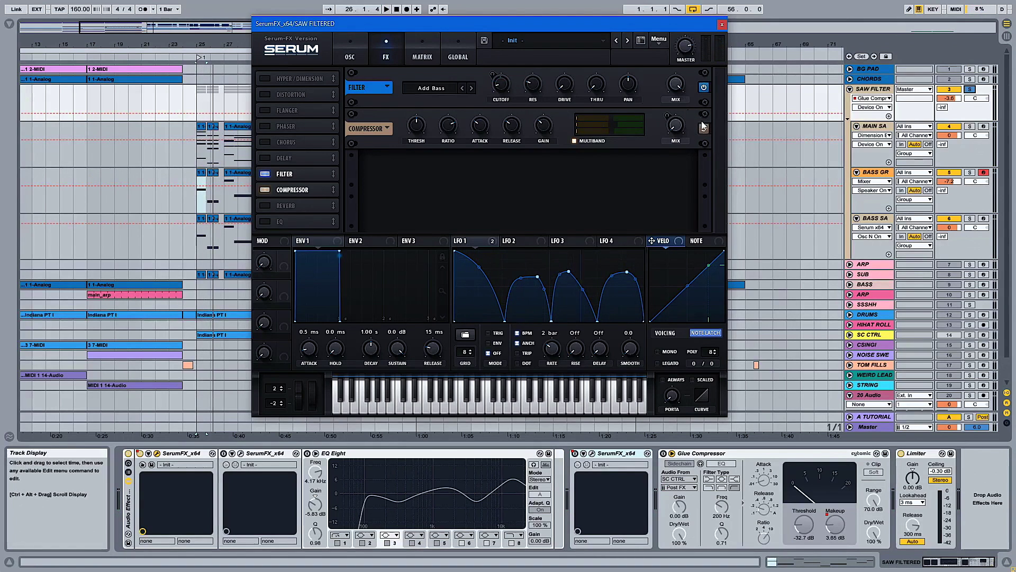
# Compare the drop with the Serum FX compressor bypassed and re-enabled, then close the window.
pyautogui.click(704, 129)
pyautogui.press('space')
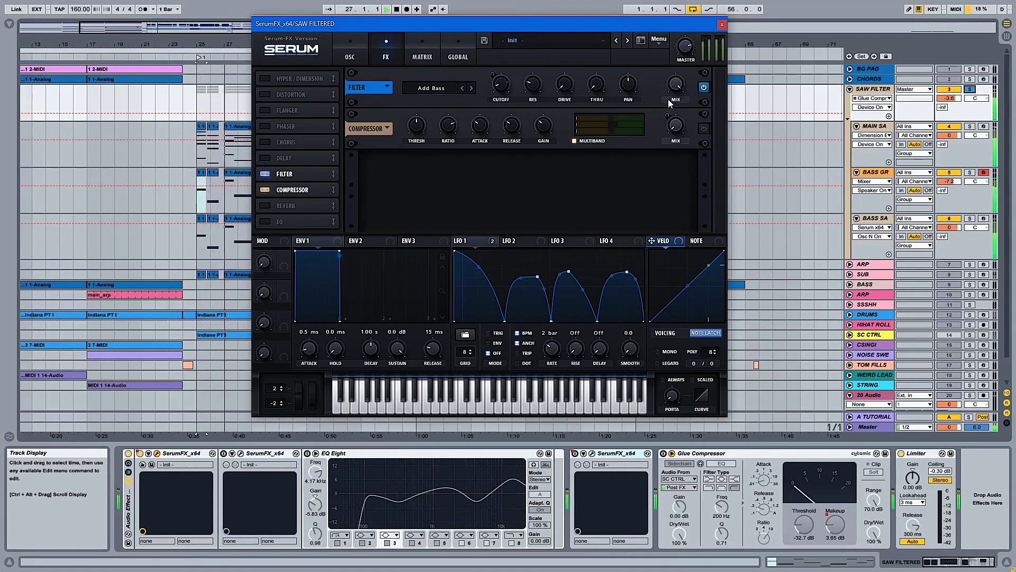
pyautogui.click(704, 128)
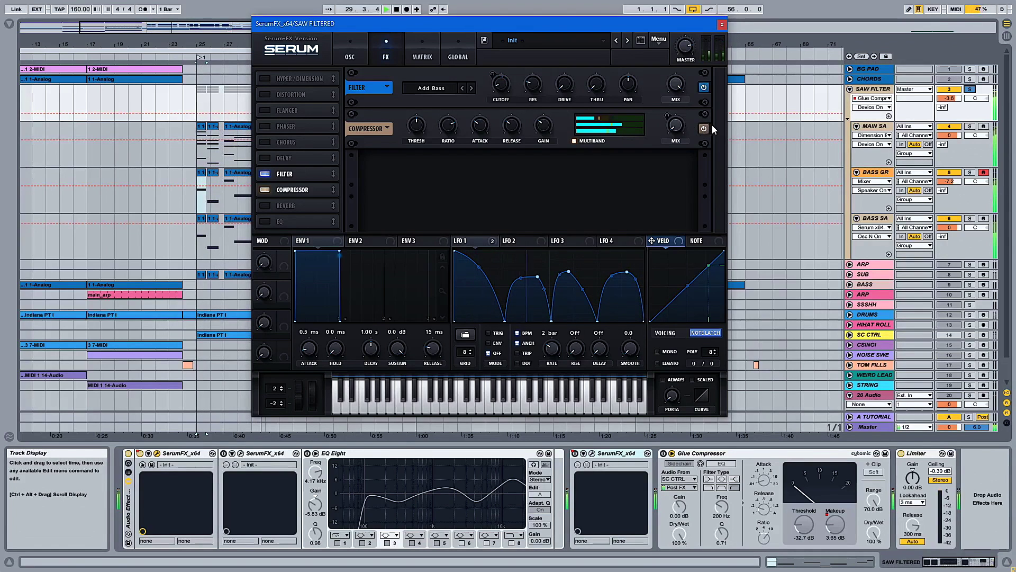
pyautogui.press('space')
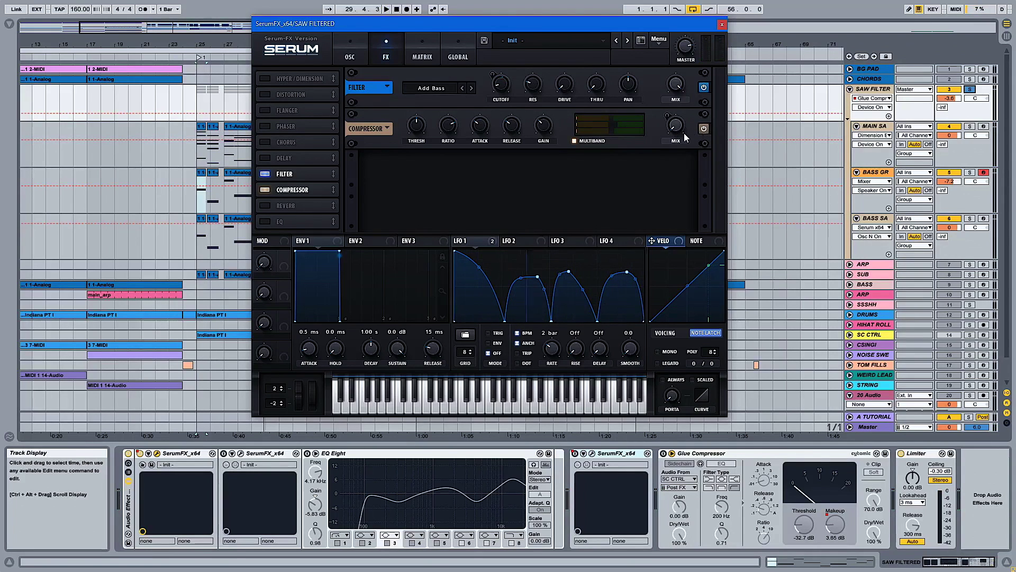
pyautogui.press('space')
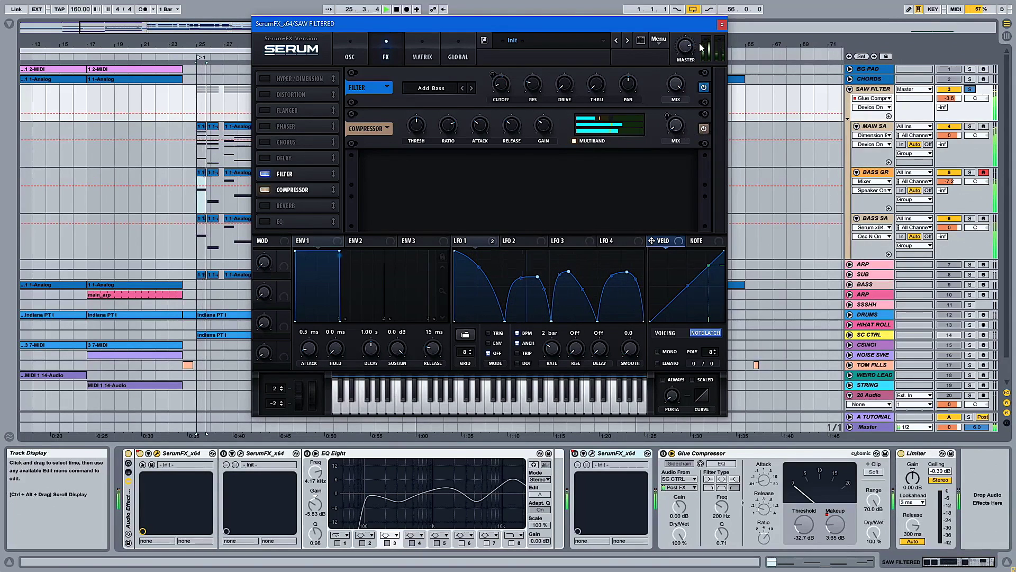
pyautogui.press('space')
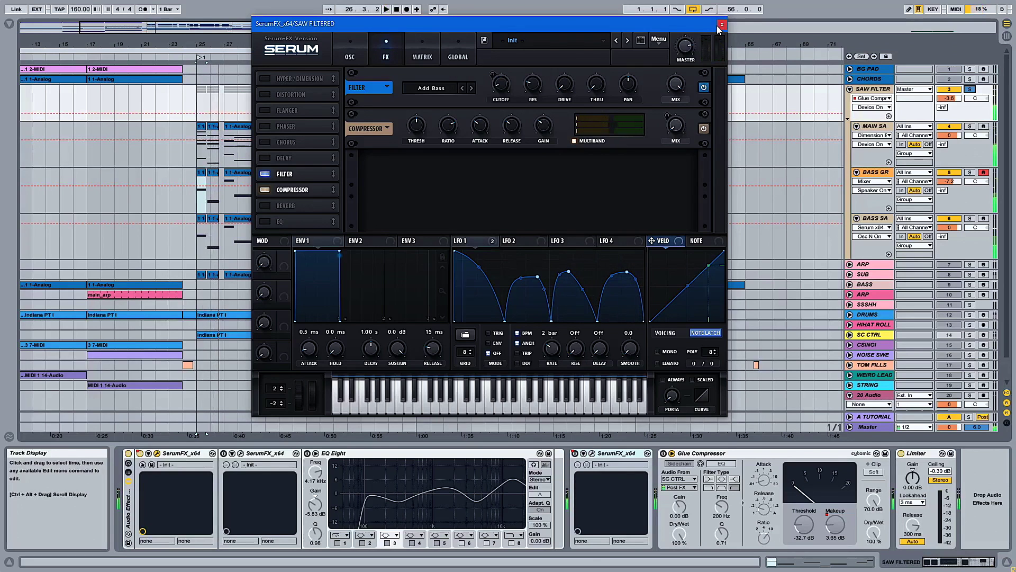
pyautogui.click(721, 25)
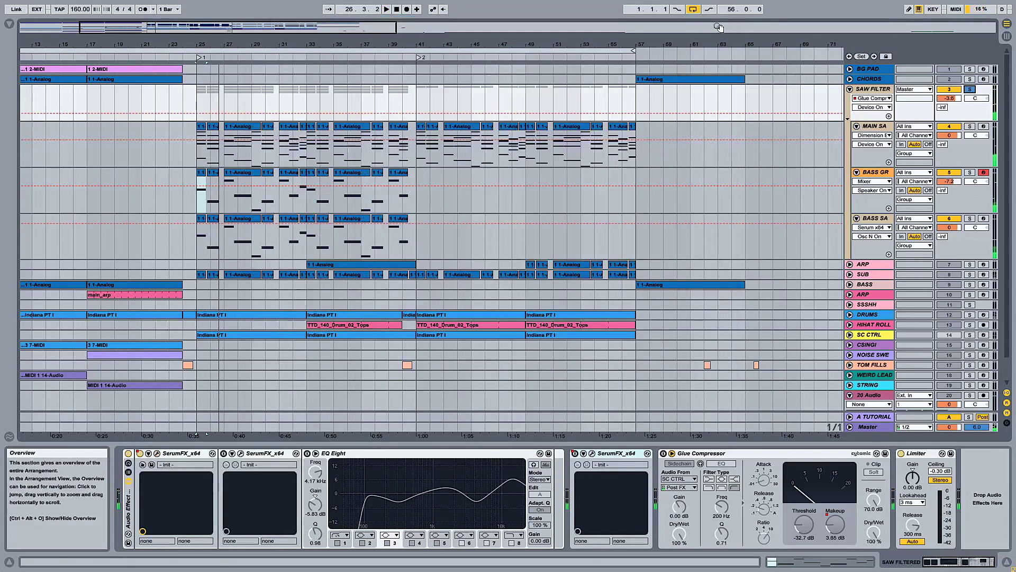
# Open SAW FILTER's second SerumFX device and play the drop to hear its Hyper/Dimension, compressor and EQ.
pyautogui.click(242, 454)
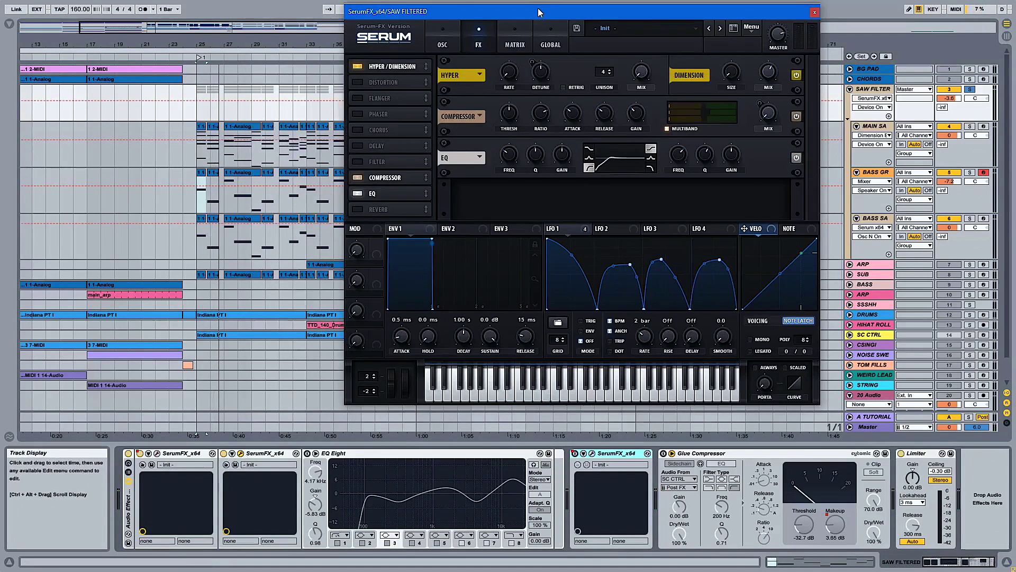
pyautogui.click(549, 5)
pyautogui.press('space')
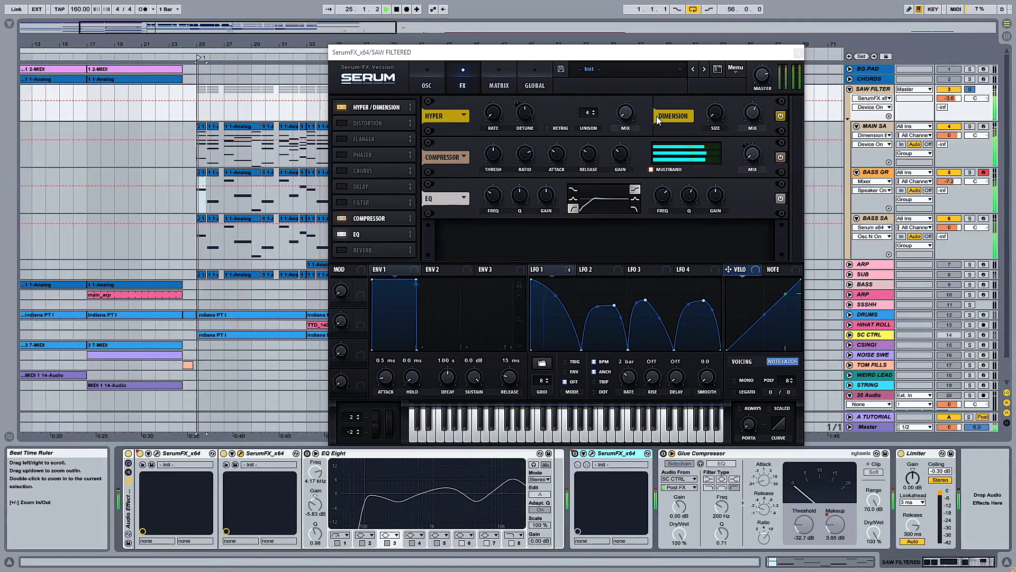
pyautogui.press('space')
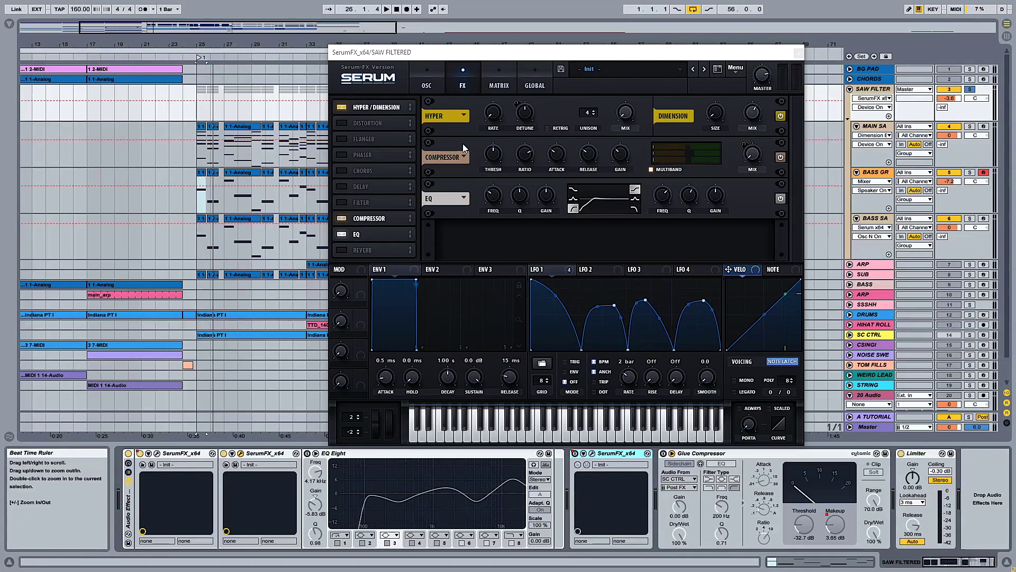
pyautogui.press('space')
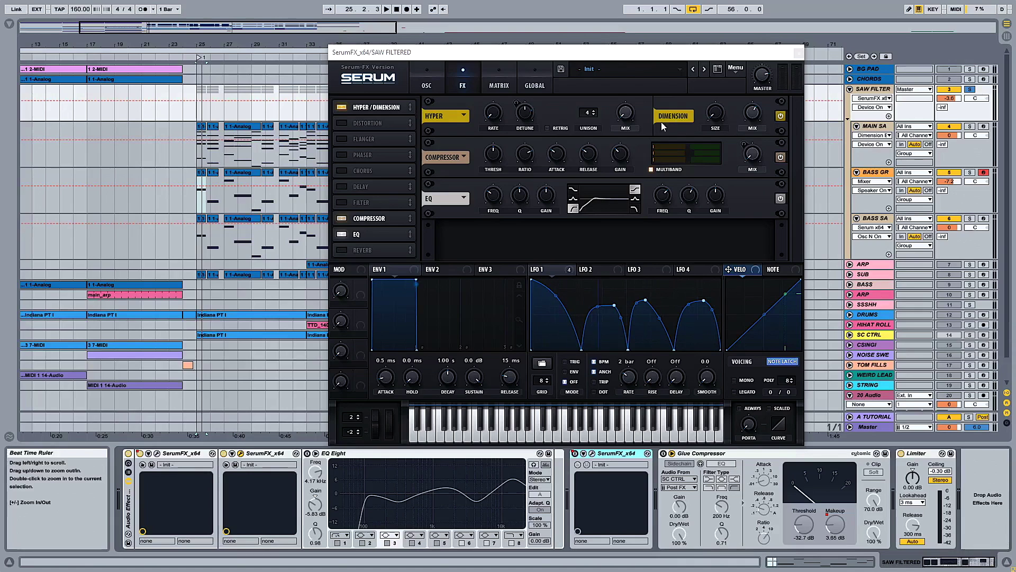
# Close the Serum FX window and inspect EQ Eight's 102 Hz, 13.9 kHz and 4.17 kHz bands.
pyautogui.click(798, 54)
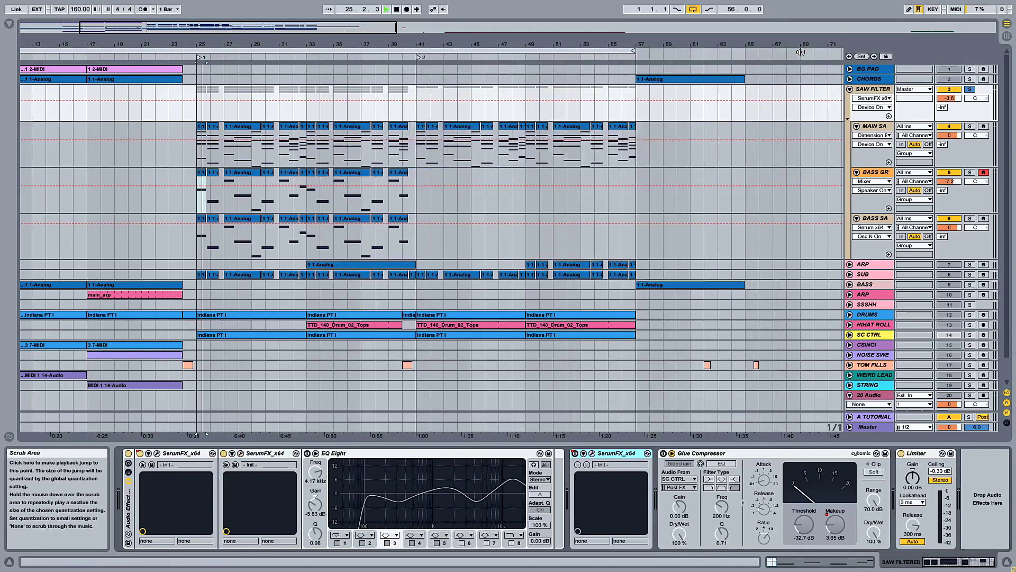
pyautogui.press('space')
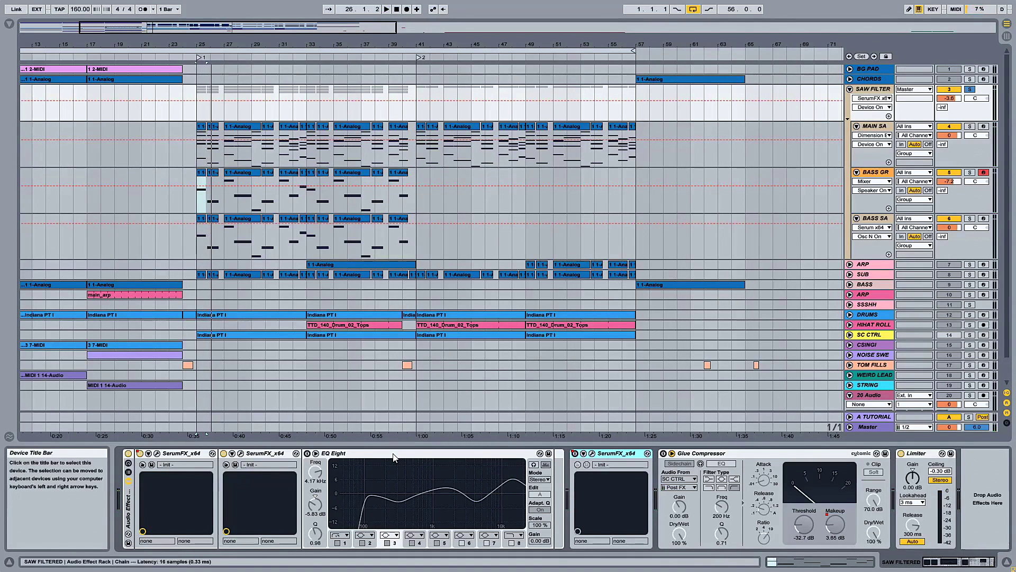
pyautogui.click(393, 457)
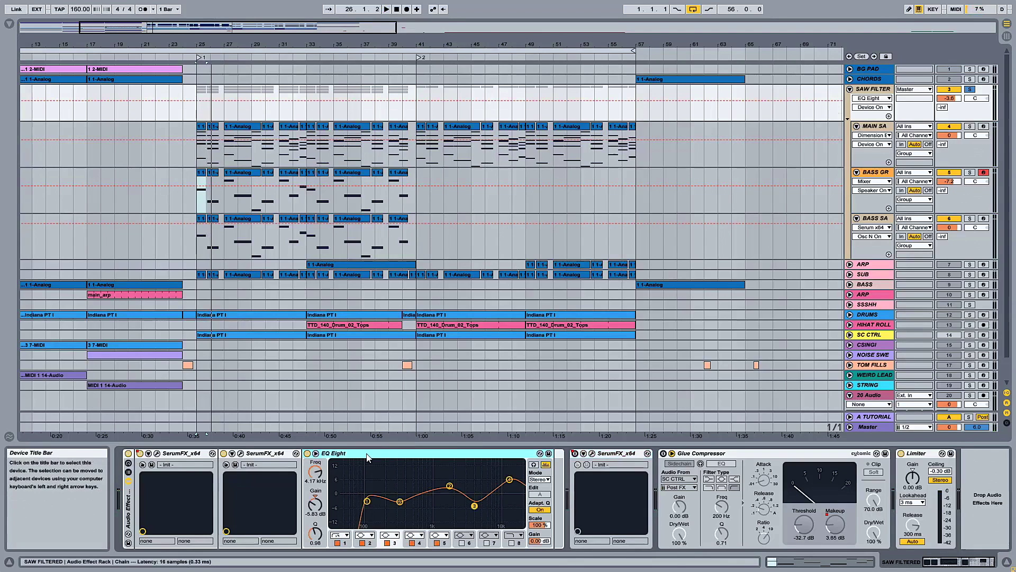
pyautogui.click(369, 501)
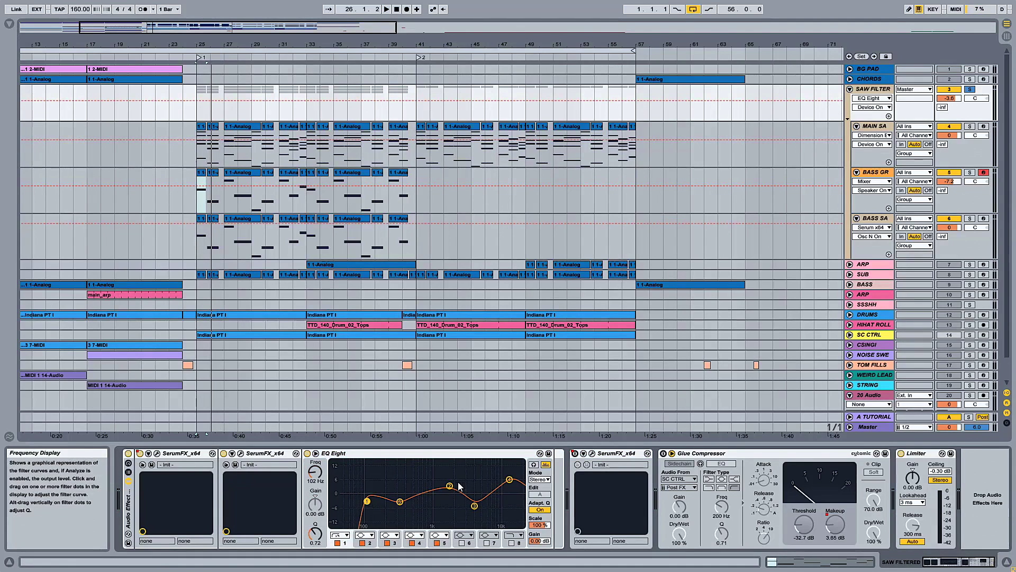
pyautogui.click(510, 481)
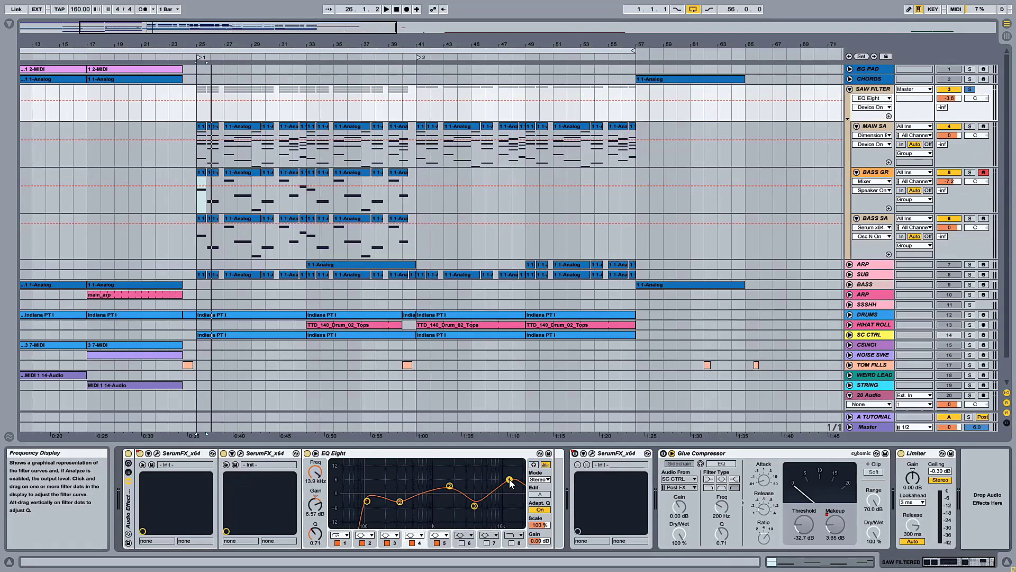
pyautogui.click(475, 506)
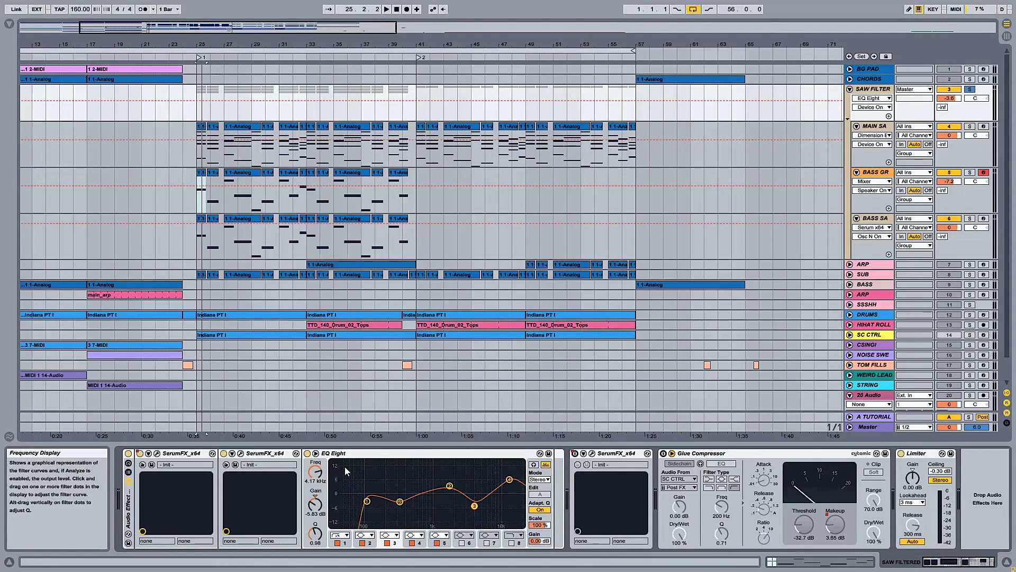
pyautogui.click(412, 456)
# Reshape the 4 kHz EQ cut while listening, ending around -6.8 dB.
pyautogui.press('space')
pyautogui.moveTo(475, 505)
pyautogui.mouseDown()
pyautogui.moveTo(474, 514)
pyautogui.moveTo(475, 495)
pyautogui.mouseUp()
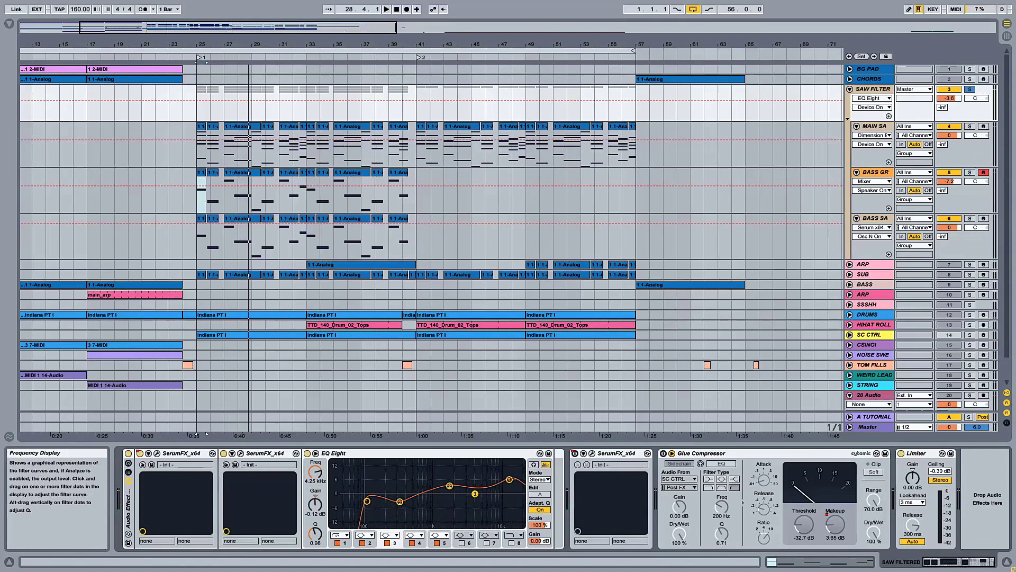
pyautogui.moveTo(475, 494); pyautogui.dragTo(475, 513)
pyautogui.press('space')
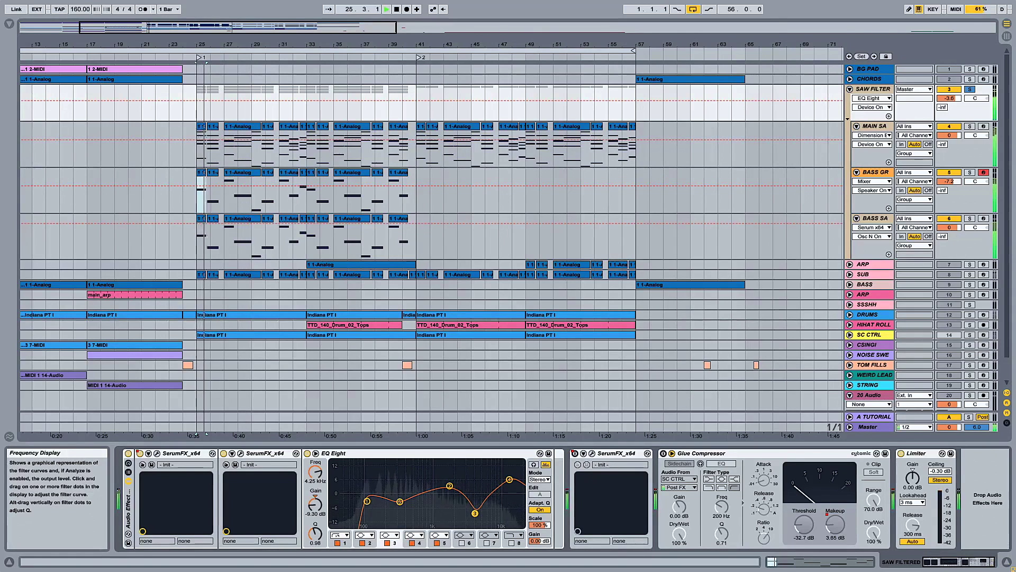
pyautogui.press('space')
pyautogui.press('space')
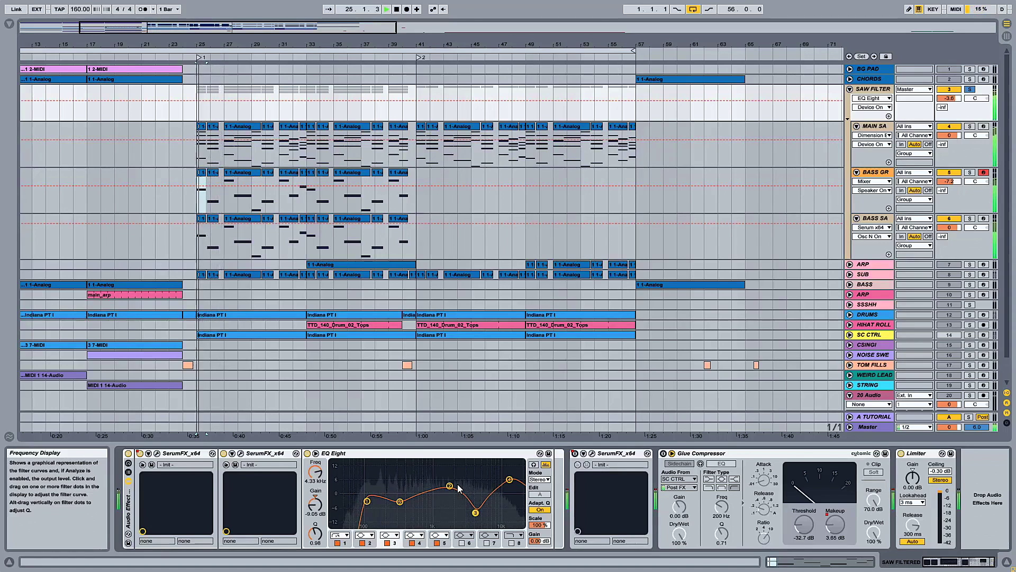
pyautogui.press('space')
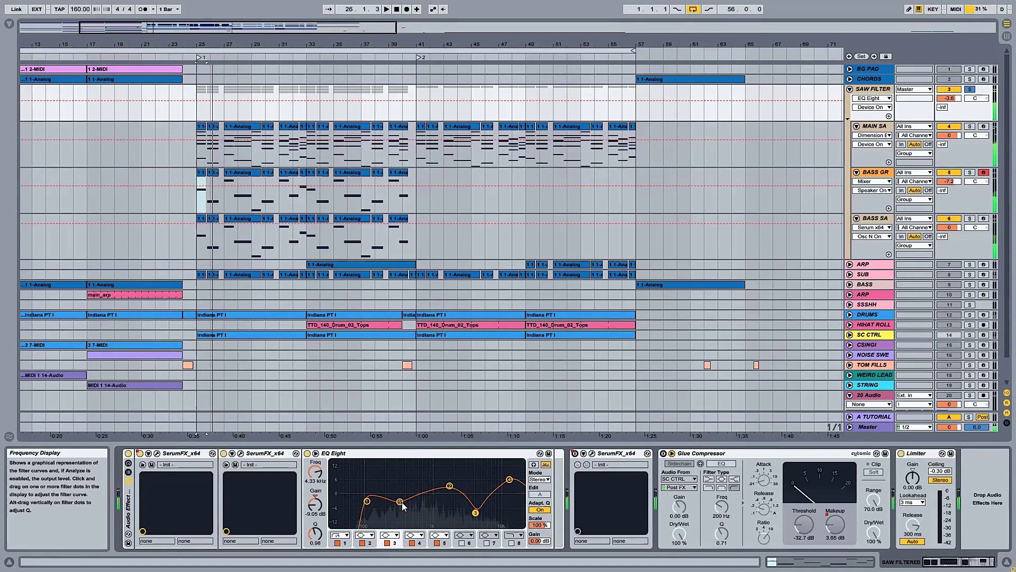
# Raise the gain of the 317 Hz EQ band slightly during playback.
pyautogui.click(400, 502)
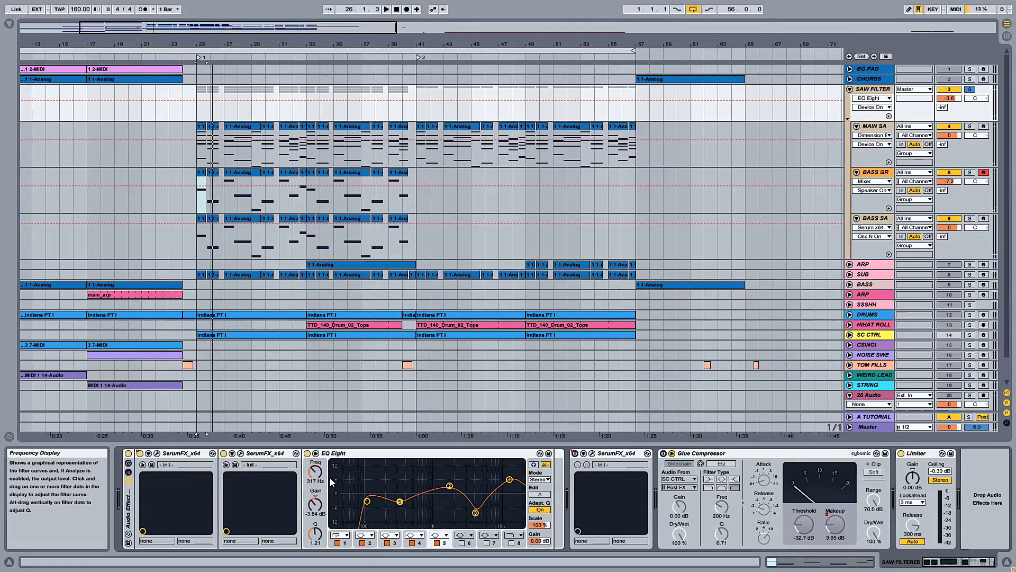
pyautogui.press('space')
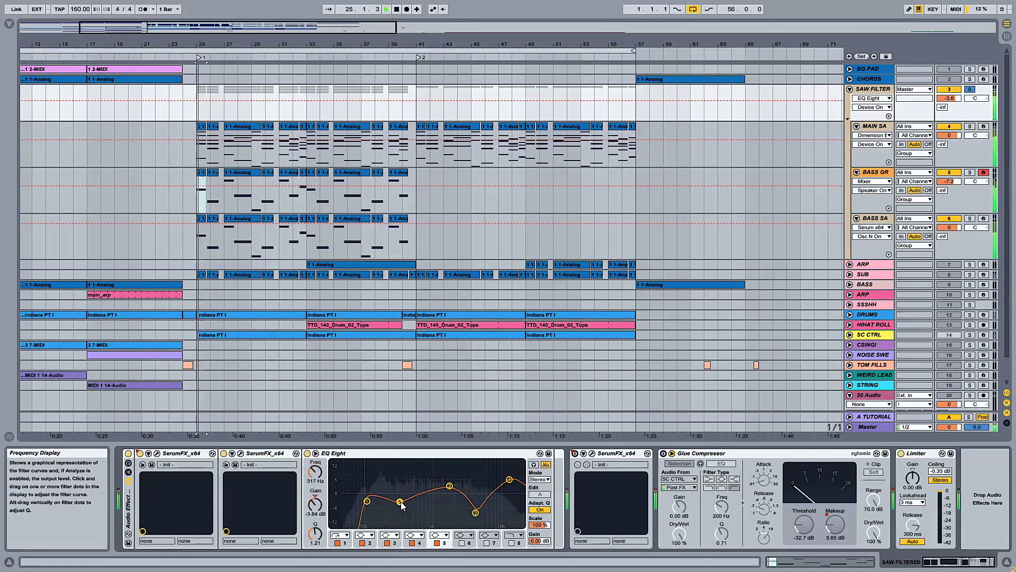
pyautogui.moveTo(400, 502)
pyautogui.mouseDown()
pyautogui.moveTo(400, 483)
pyautogui.moveTo(400, 501)
pyautogui.mouseUp()
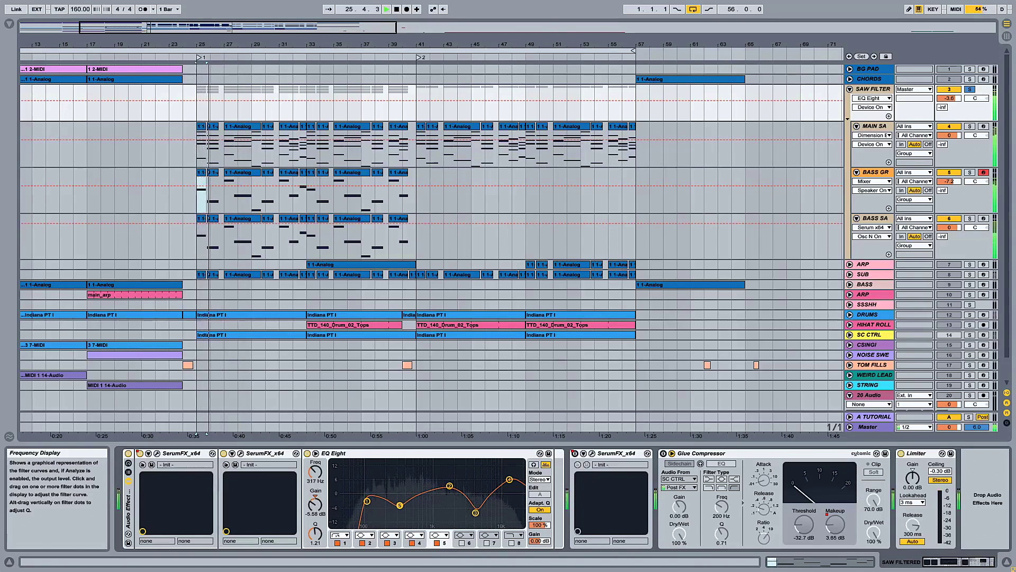
pyautogui.moveTo(400, 505); pyautogui.dragTo(416, 498)
# Compare the 1.77 kHz EQ band on and off, then return to SAW FILTER's EQ Eight.
pyautogui.click(449, 486)
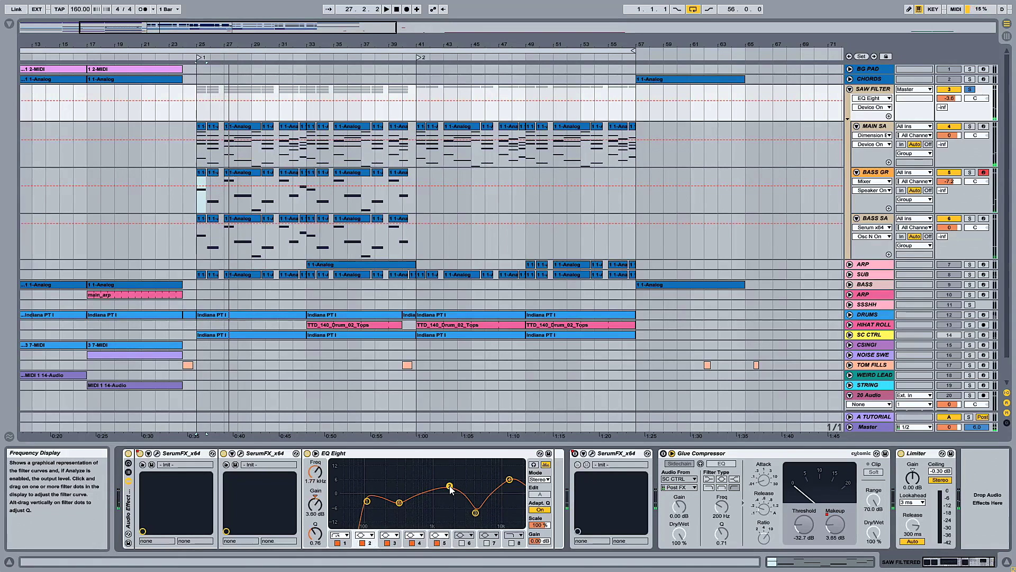
pyautogui.click(363, 543)
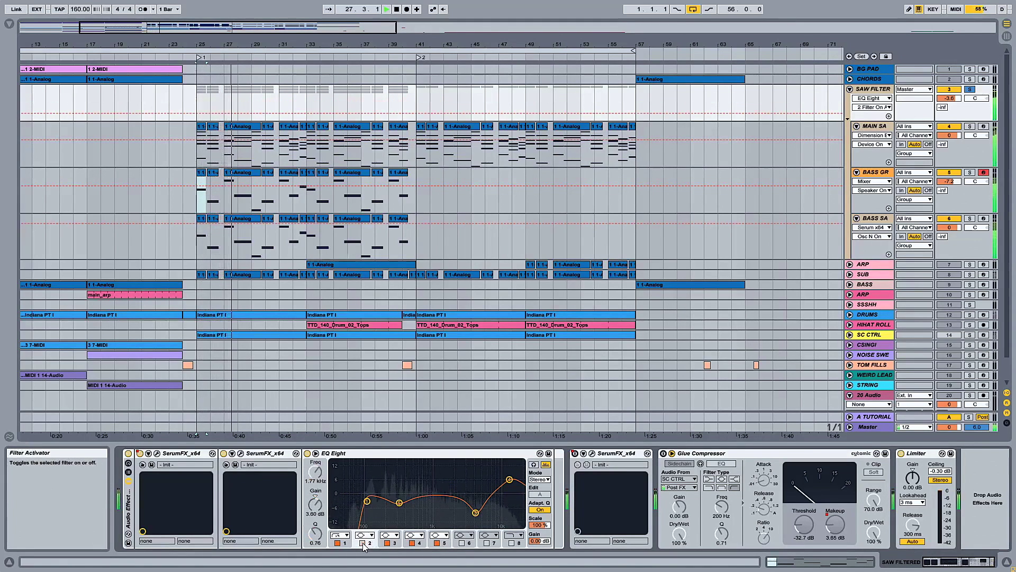
pyautogui.click(363, 543)
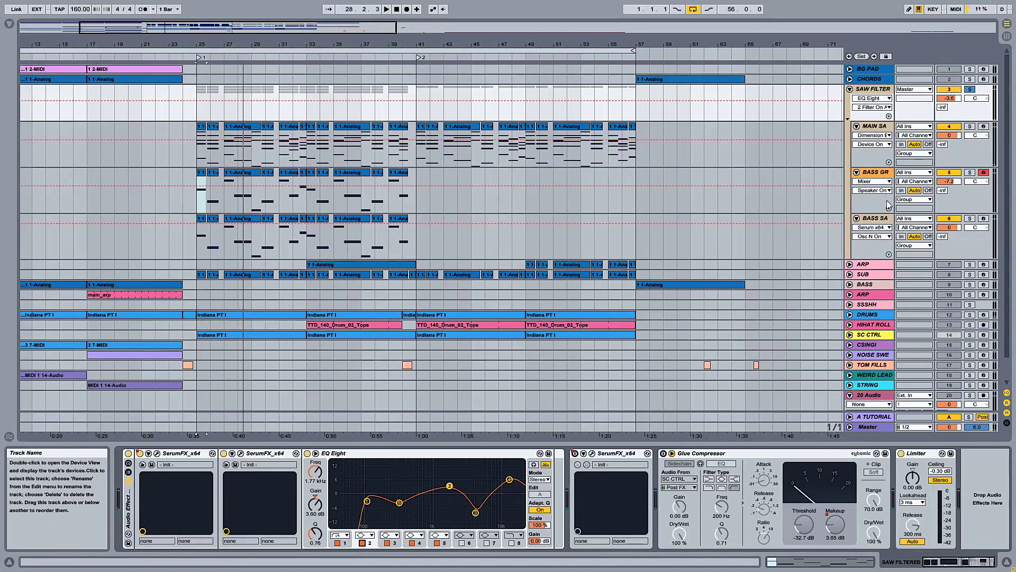
pyautogui.click(889, 176)
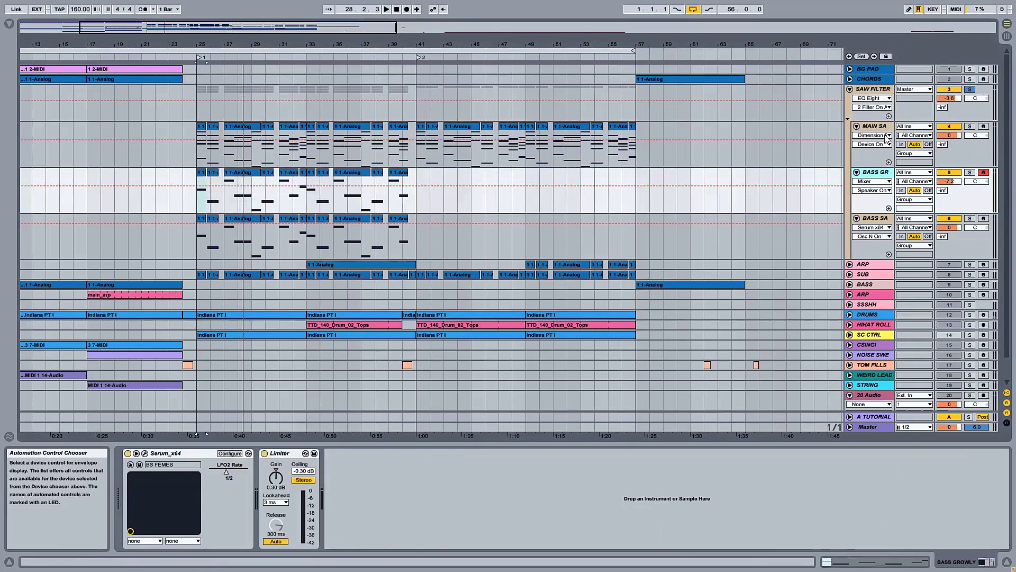
pyautogui.click(880, 90)
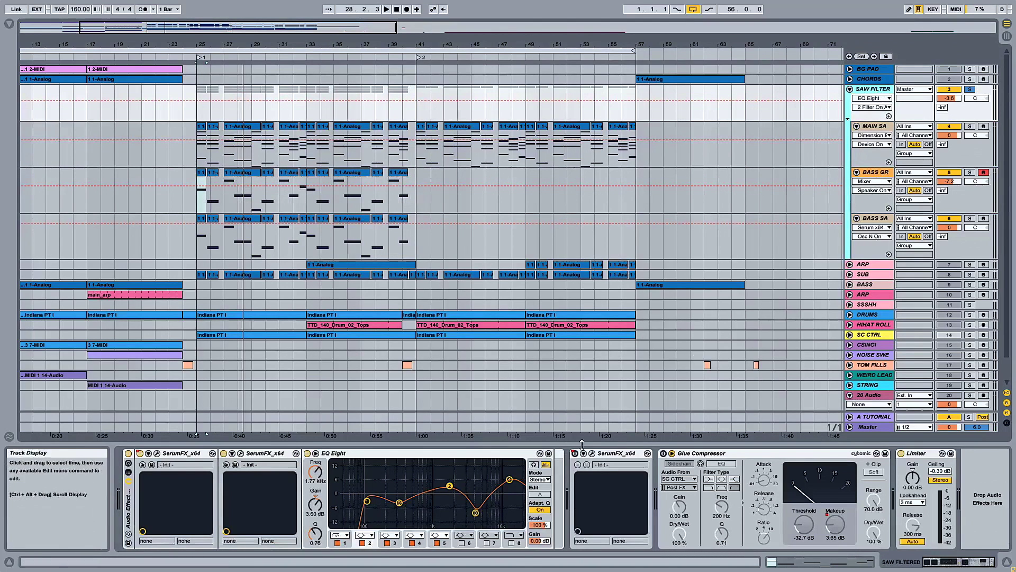
pyautogui.click(462, 496)
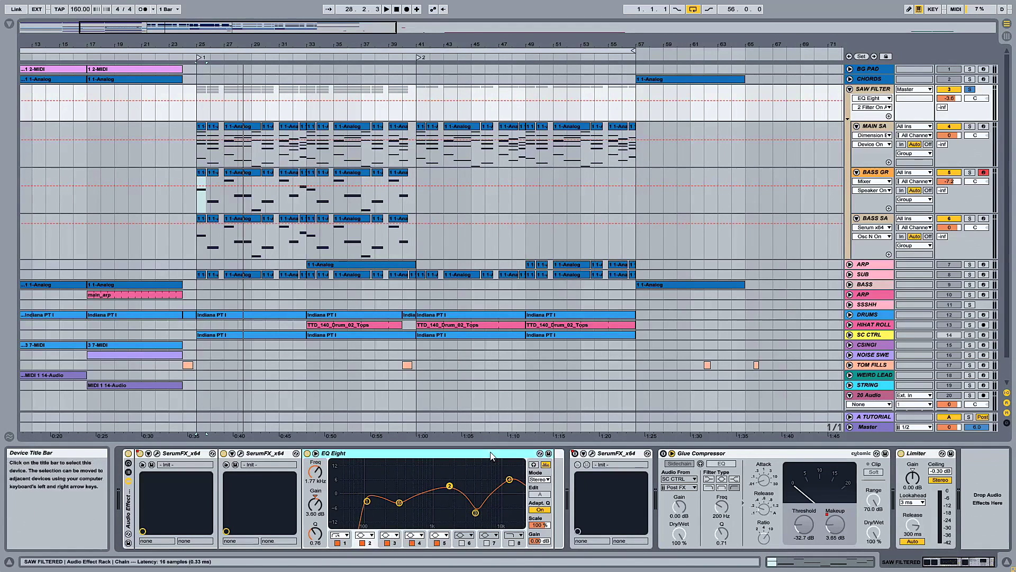
# Turn on sidechaining for SAW FILTER's Glue Compressor and audition the drop.
pyautogui.click(509, 479)
pyautogui.click(508, 456)
pyautogui.press('space')
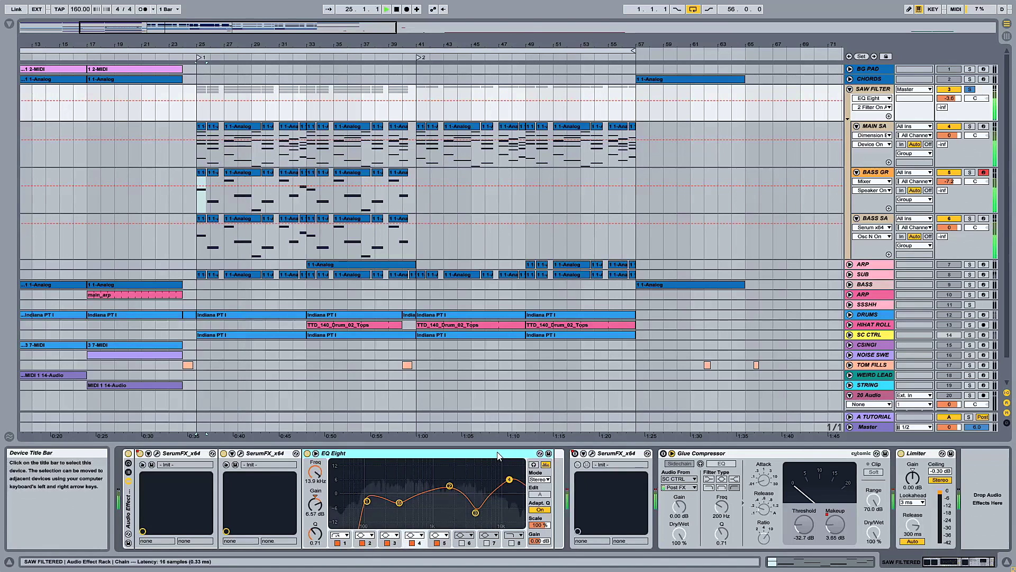
pyautogui.click(680, 463)
pyautogui.click(754, 452)
pyautogui.press('space')
pyautogui.press('space')
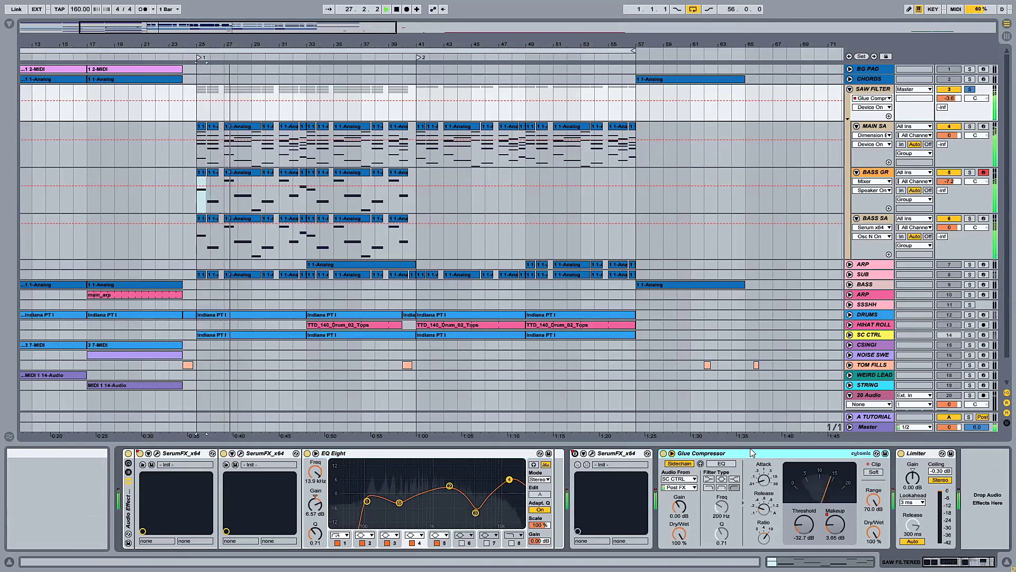
pyautogui.press('space')
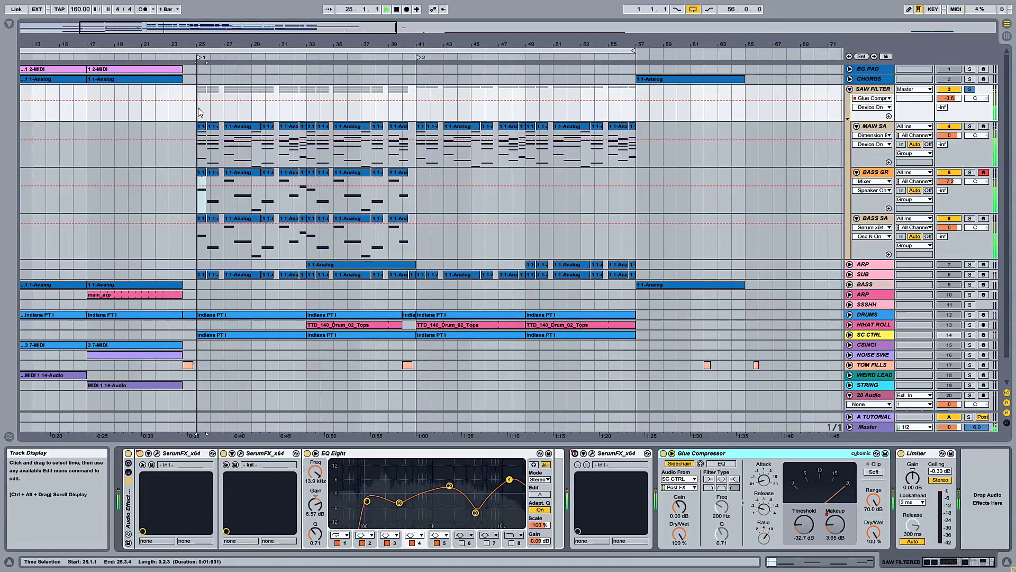
# Set playback to start at bar 41 and play the SAW FILTER chain.
pyautogui.click(417, 112)
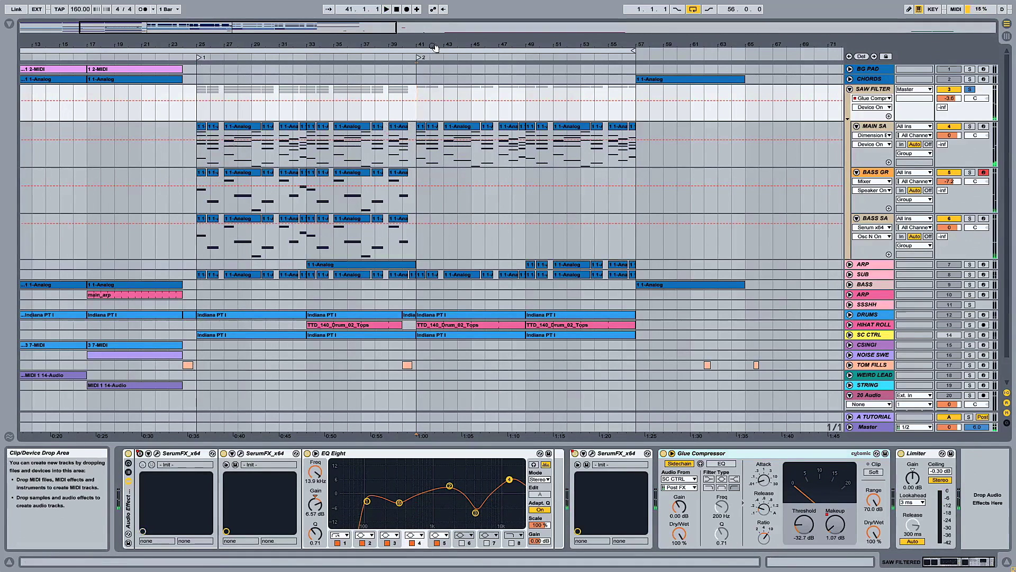
pyautogui.moveTo(435, 47); pyautogui.dragTo(396, 43)
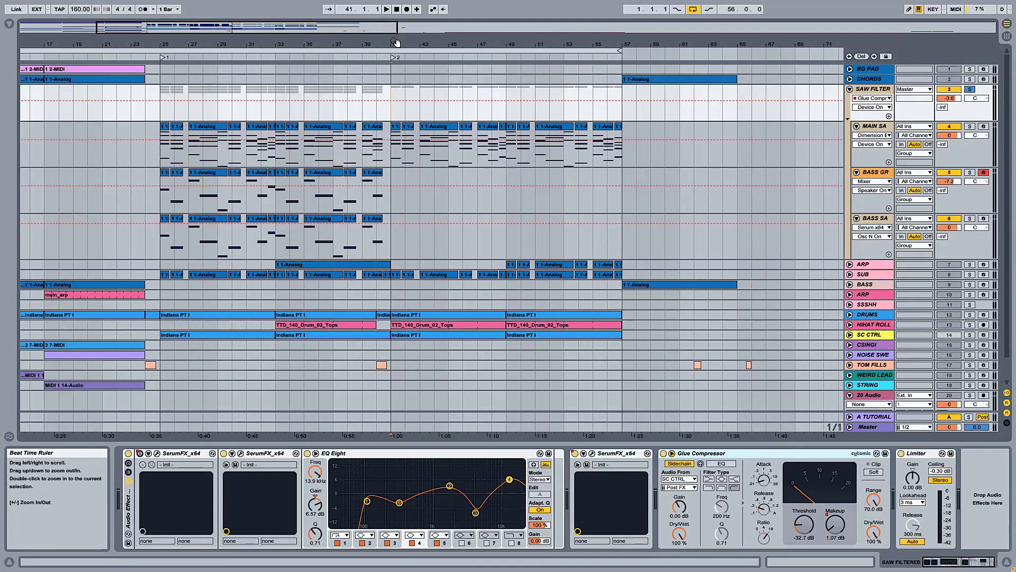
pyautogui.press('space')
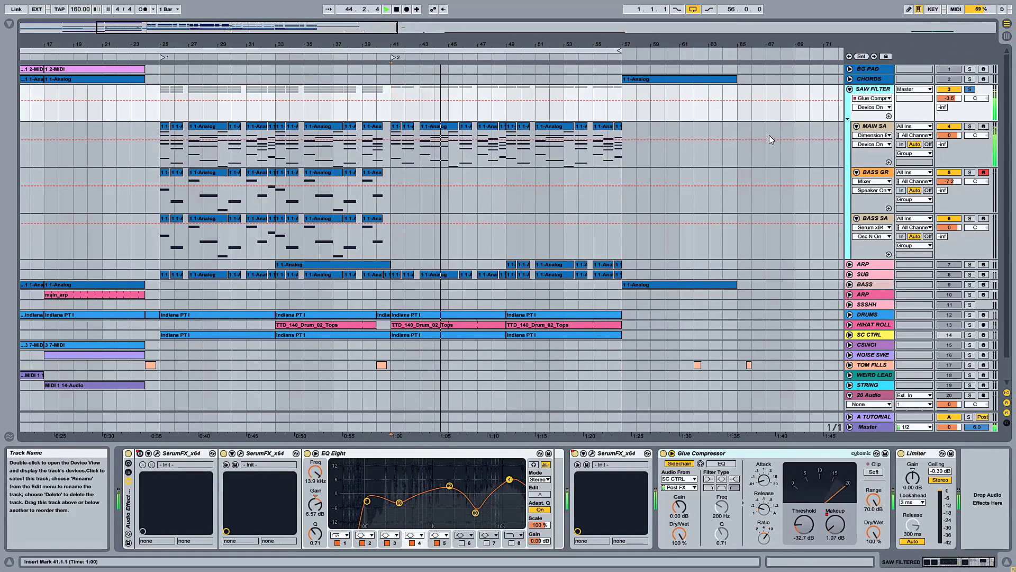
pyautogui.press('space')
# Select bars 25–41, view MAIN SA then SAW FILTER's chain, and play from bar 41.
pyautogui.moveTo(395, 202); pyautogui.dragTo(162, 240)
pyautogui.click(392, 140)
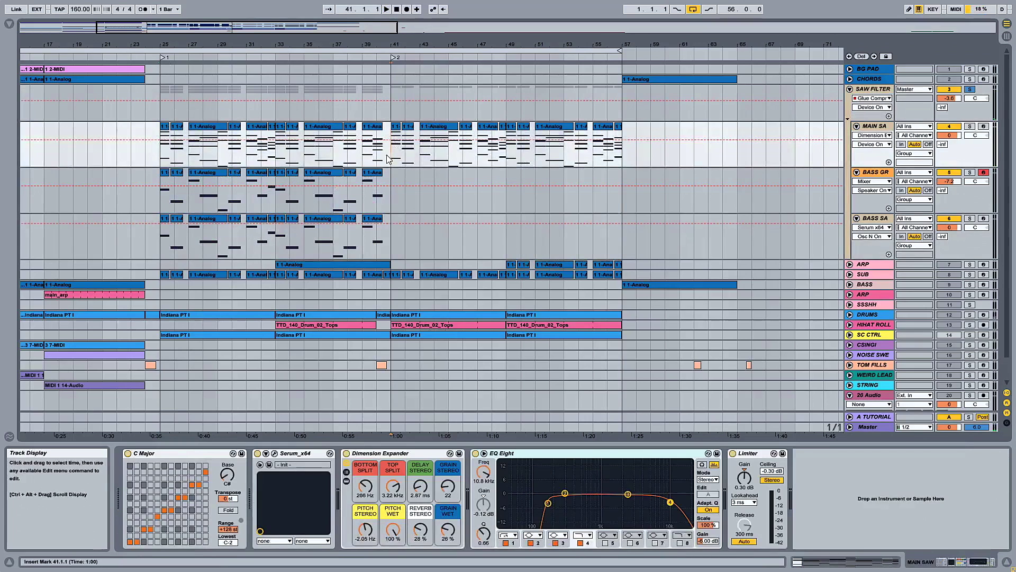
pyautogui.click(393, 114)
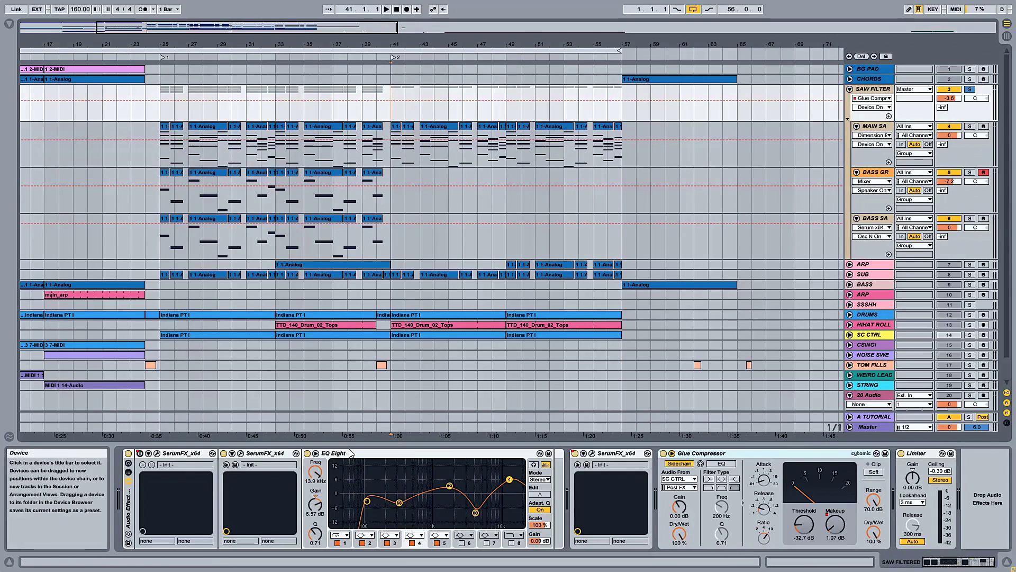
pyautogui.press('space')
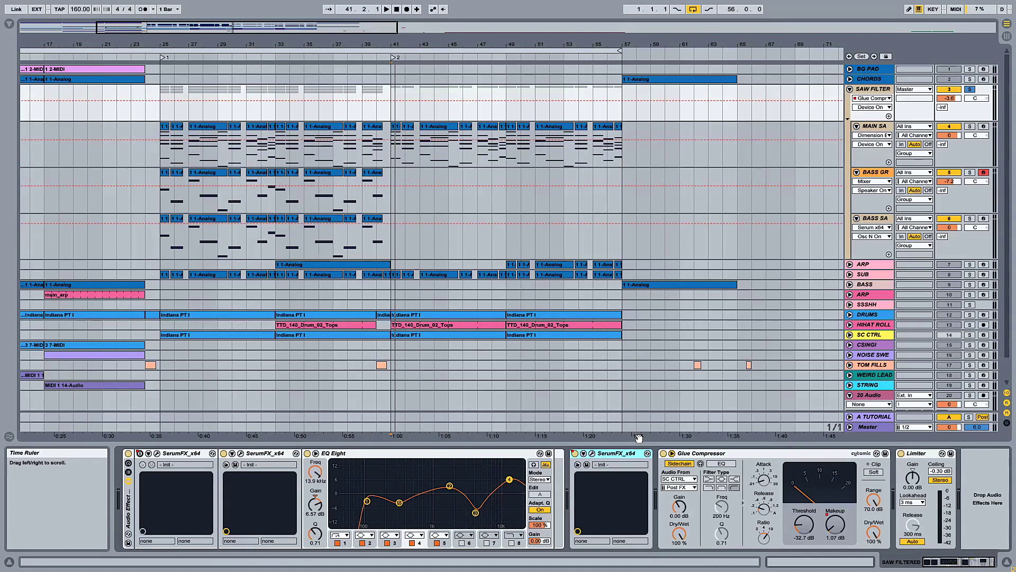
pyautogui.click(592, 453)
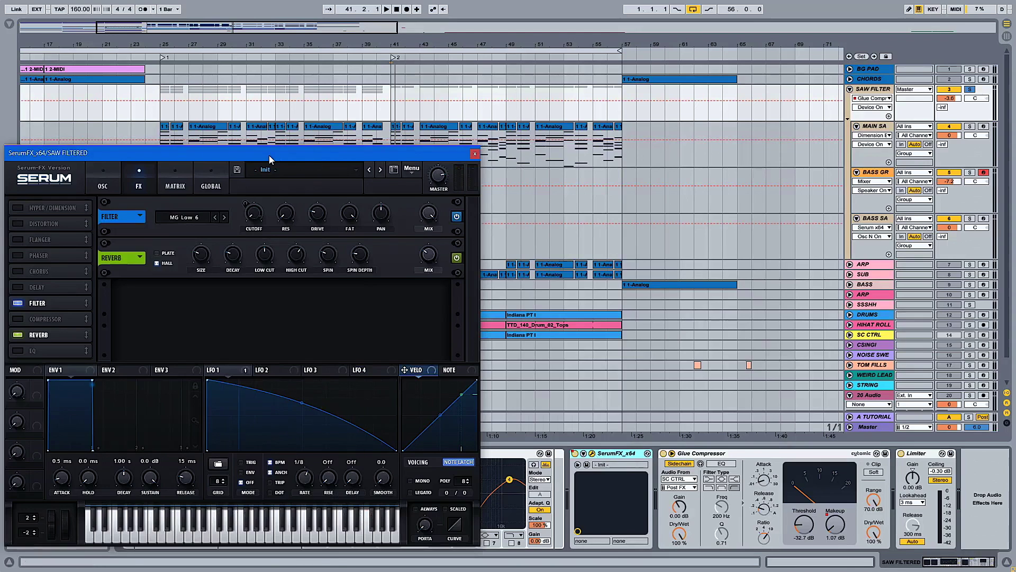
pyautogui.moveTo(278, 154); pyautogui.dragTo(443, 129)
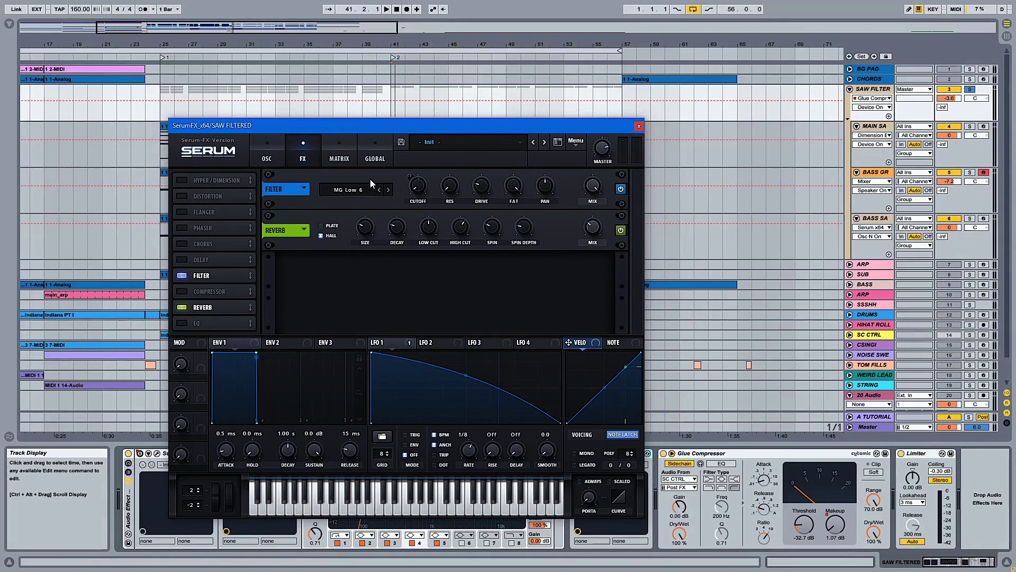
pyautogui.click(349, 189)
pyautogui.moveTo(360, 203)
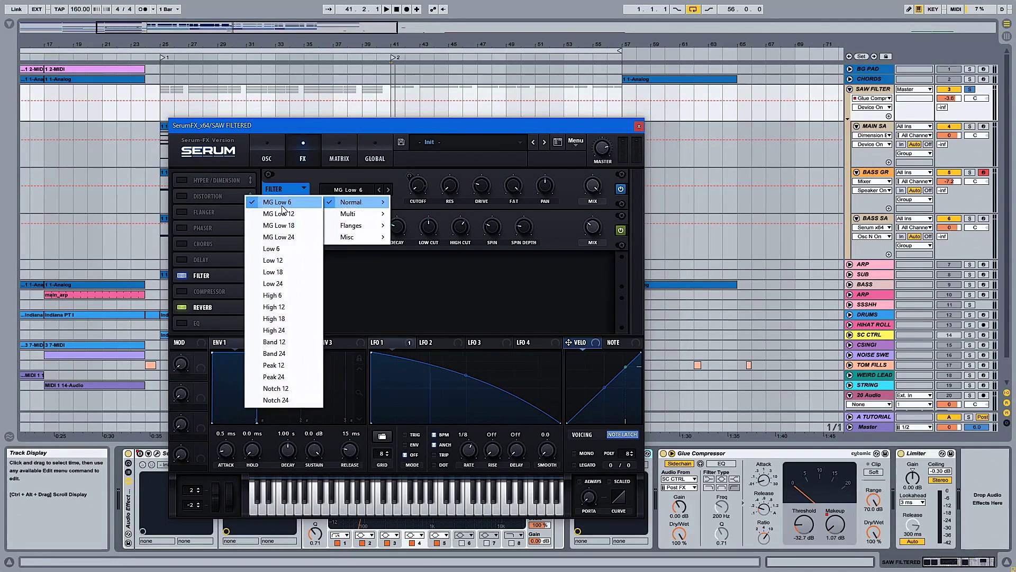
pyautogui.click(438, 128)
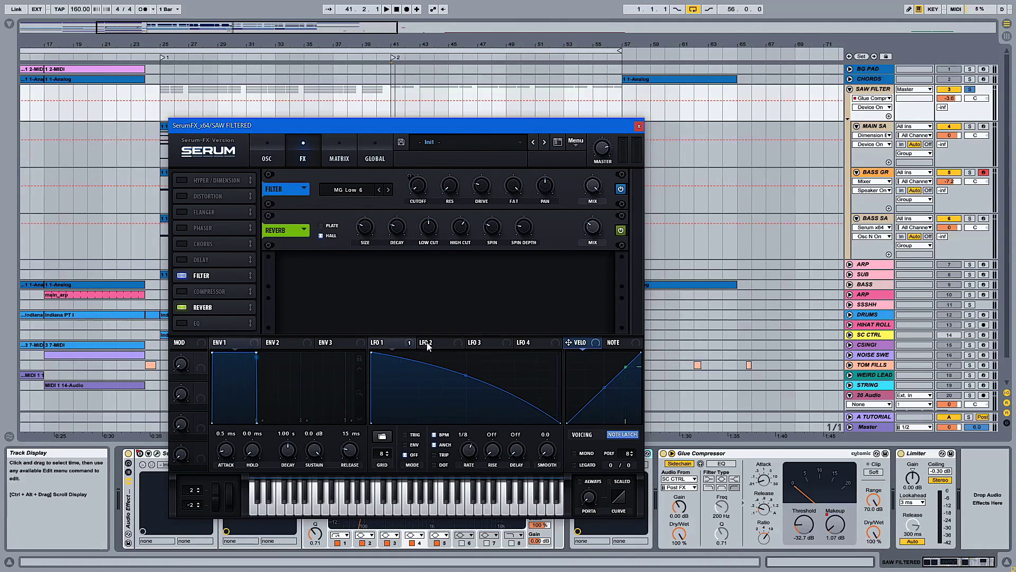
pyautogui.press('space')
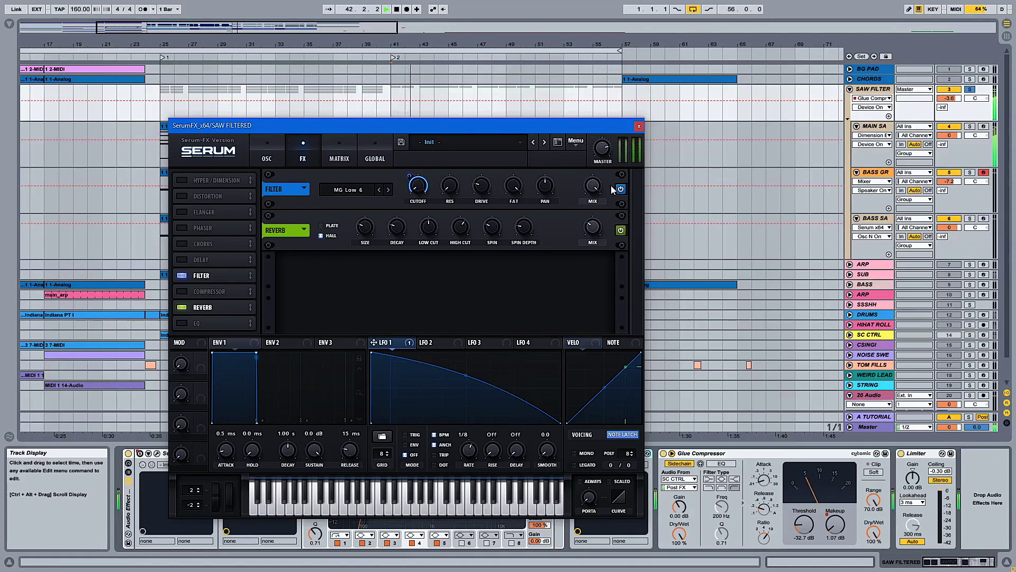
pyautogui.click(621, 190)
pyautogui.click(622, 189)
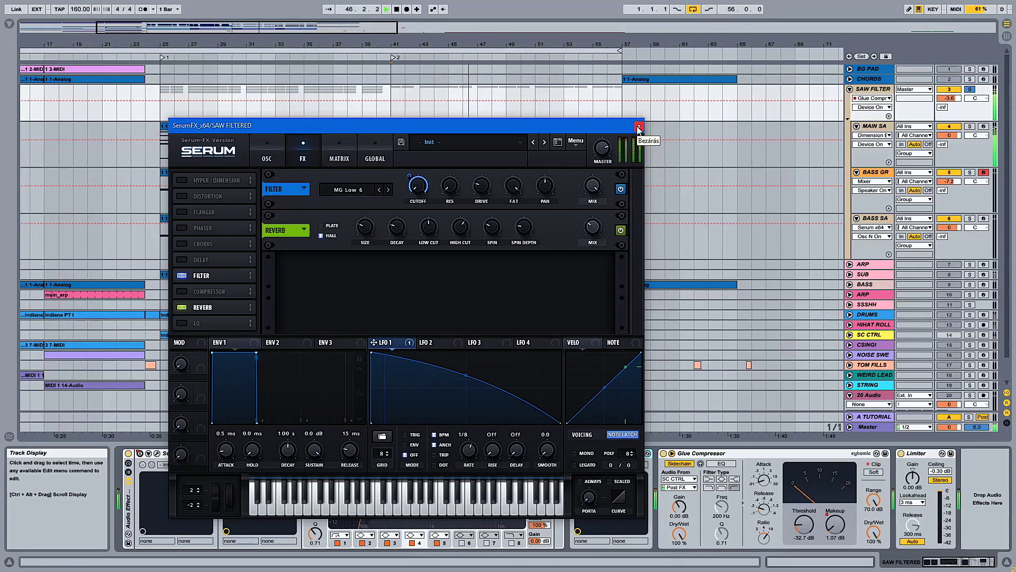
pyautogui.click(639, 126)
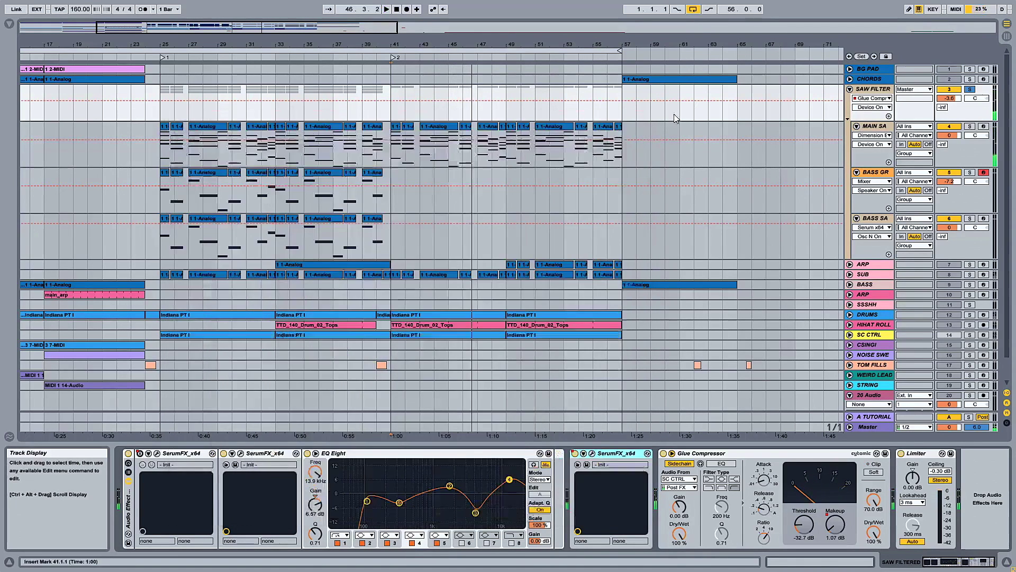
# Unsolo SAW FILTER, zoom out to the bars 1–57 loop, and collapse the group.
pyautogui.click(970, 89)
pyautogui.click(398, 99)
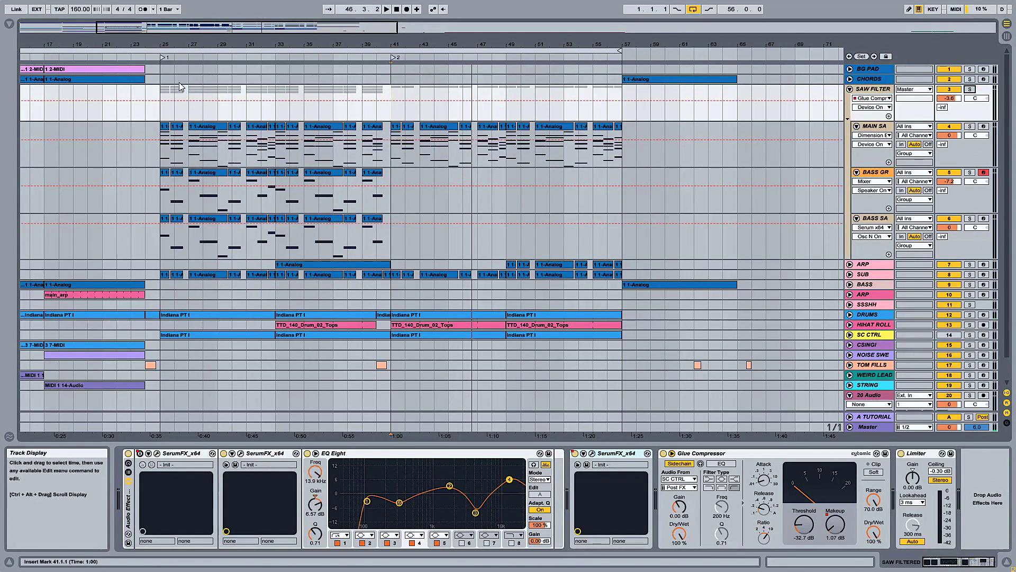
pyautogui.moveTo(176, 55); pyautogui.dragTo(176, 56)
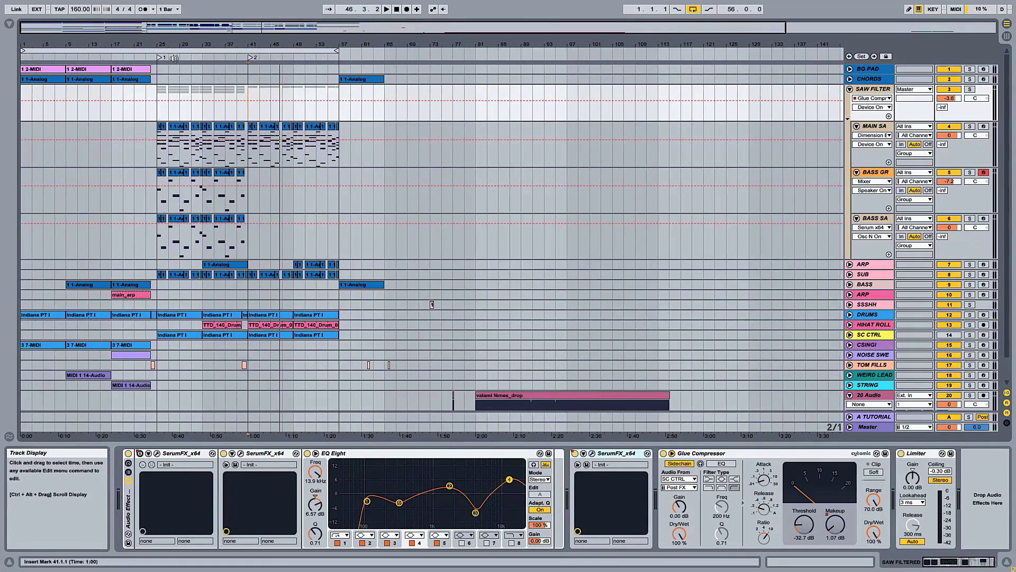
pyautogui.click(167, 51)
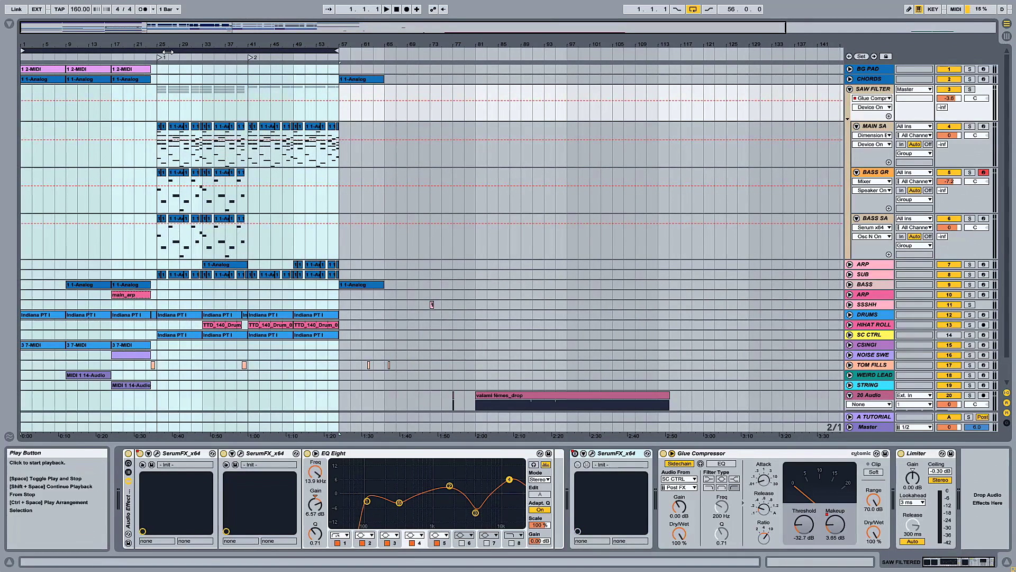
pyautogui.click(850, 89)
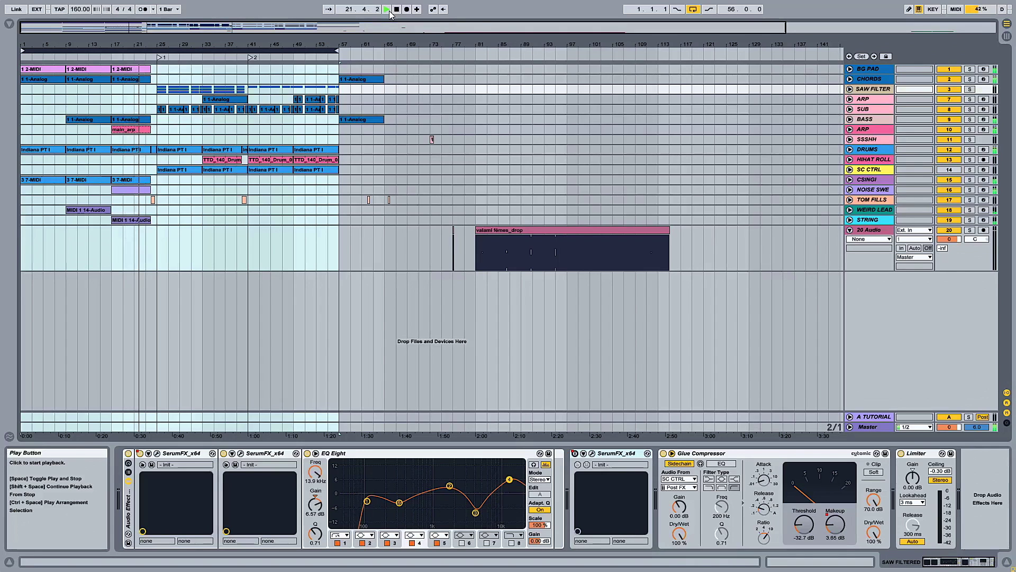
# Unfold TOM FILLS to check its volume automation, fold it, then show ARP track 10's chain.
pyautogui.click(882, 202)
pyautogui.click(850, 199)
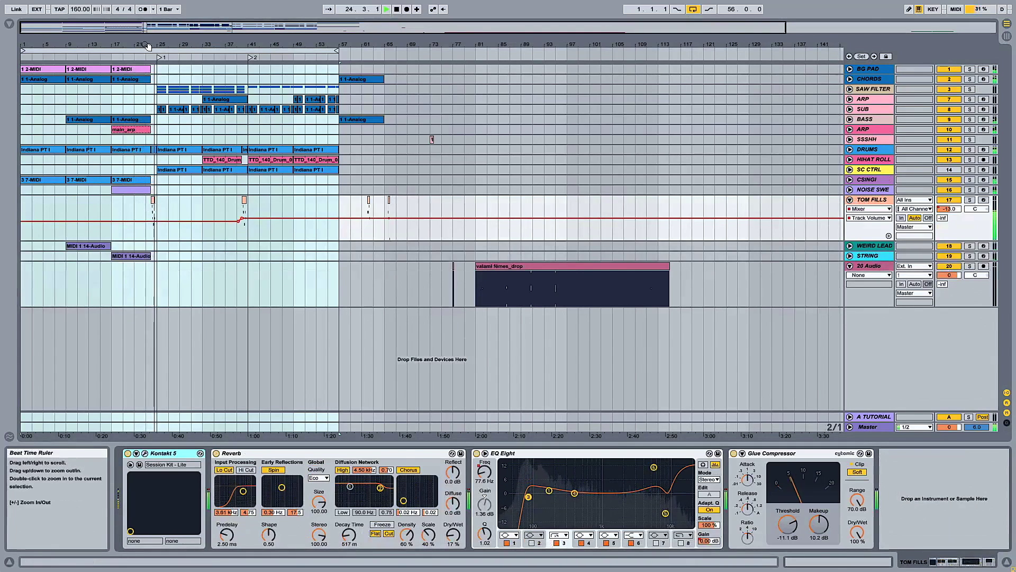
pyautogui.scroll(5, 144, 183)
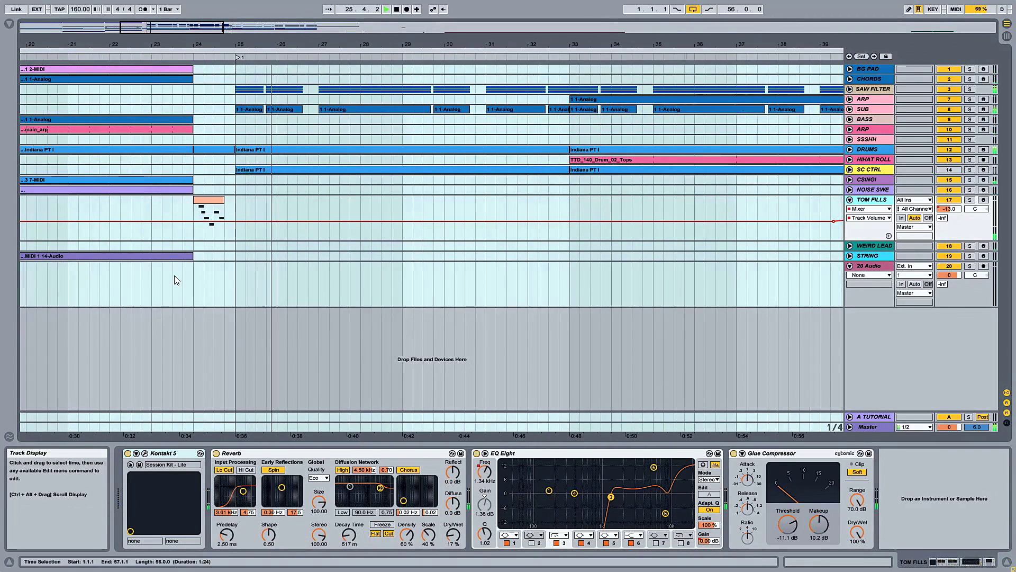
pyautogui.moveTo(408, 51); pyautogui.dragTo(291, 27)
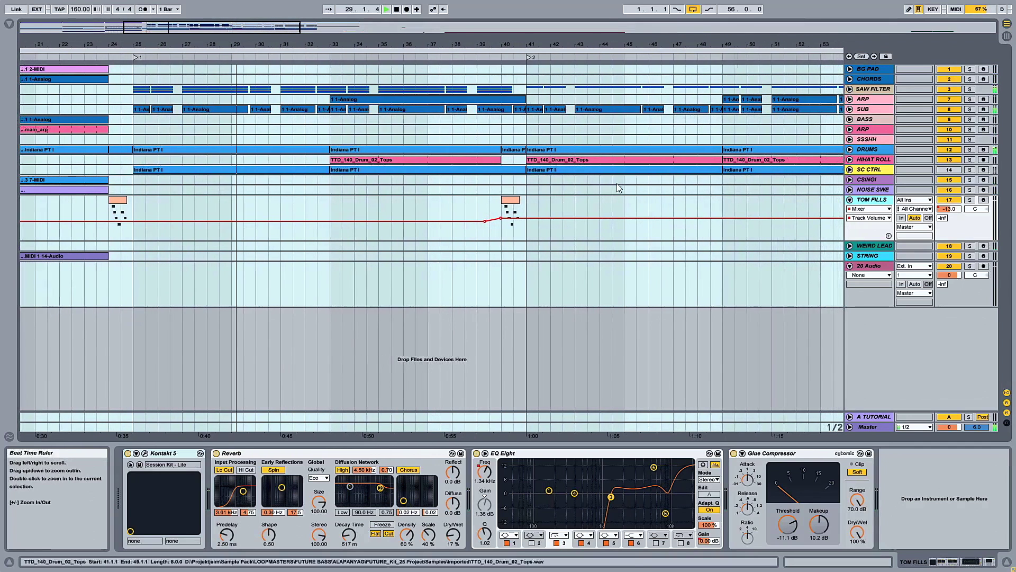
pyautogui.click(850, 199)
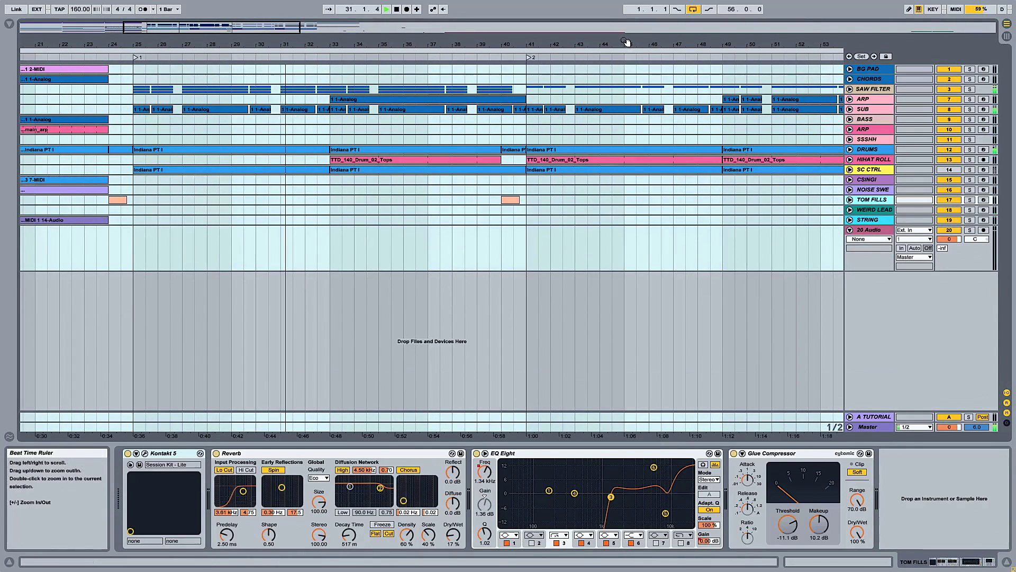
pyautogui.moveTo(281, 45); pyautogui.dragTo(277, 30)
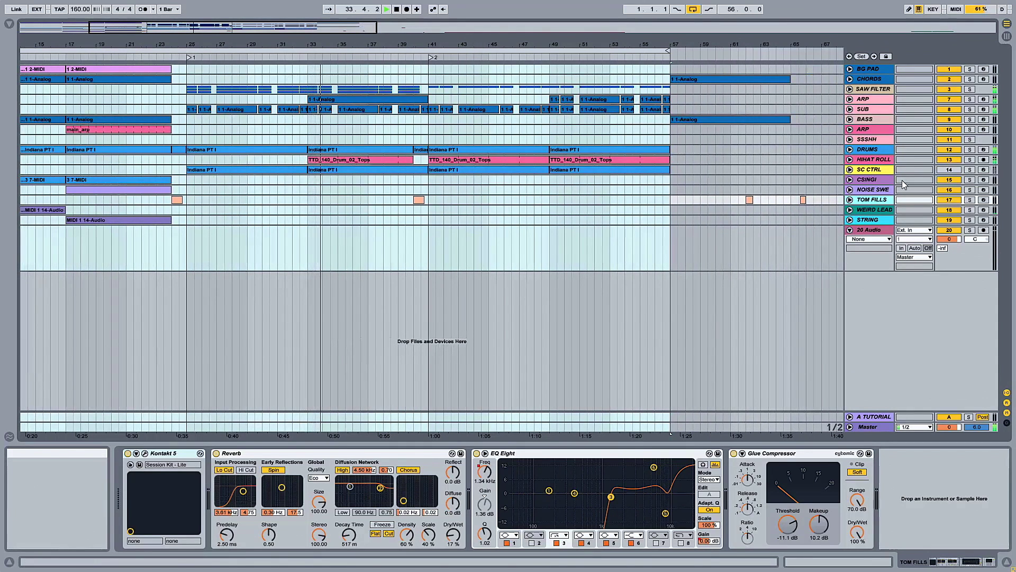
pyautogui.click(865, 130)
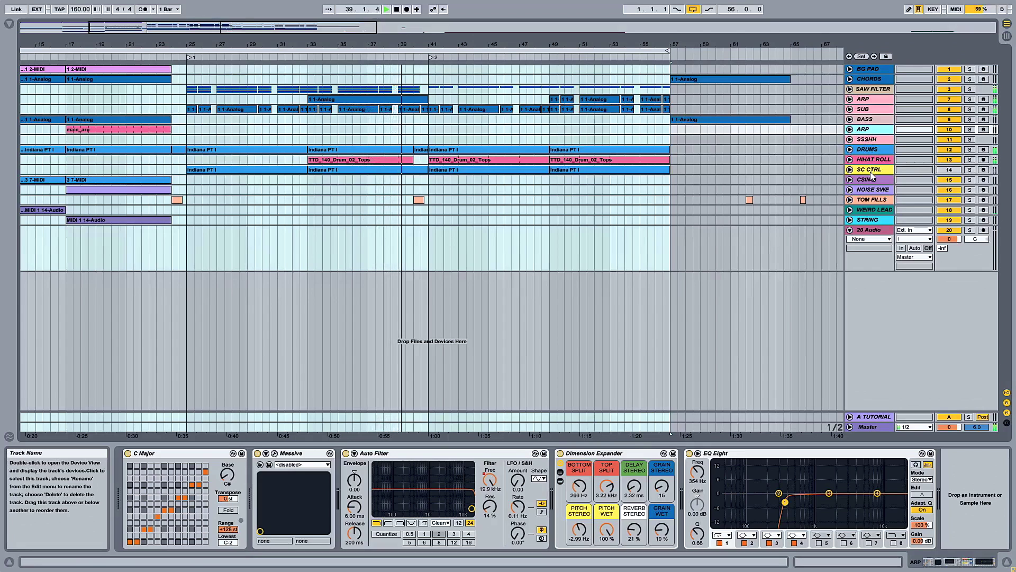
# Show and unfold ARP track 7, zoom out to bars 1–97, and disable arrangement looping.
pyautogui.click(873, 100)
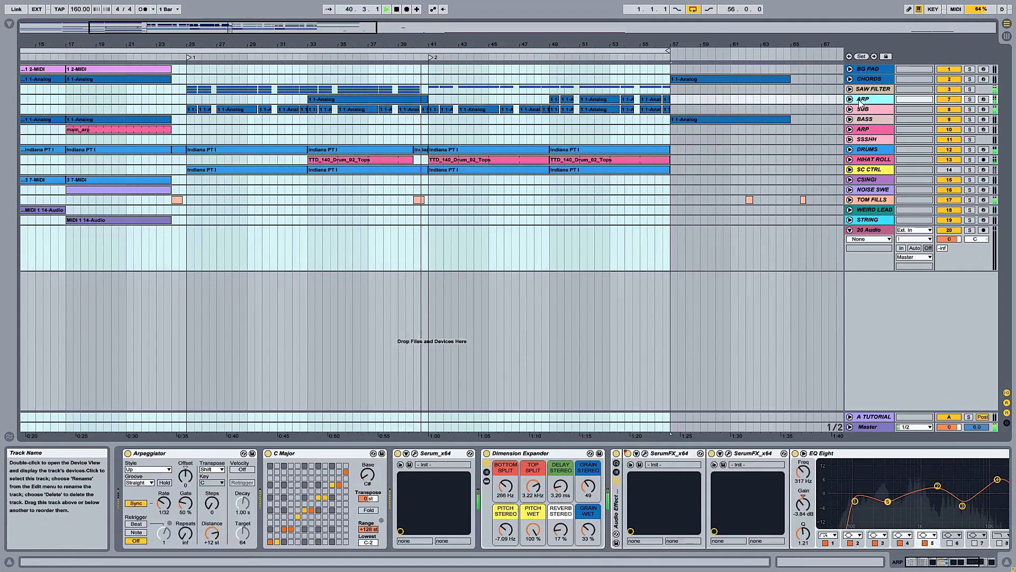
pyautogui.click(849, 99)
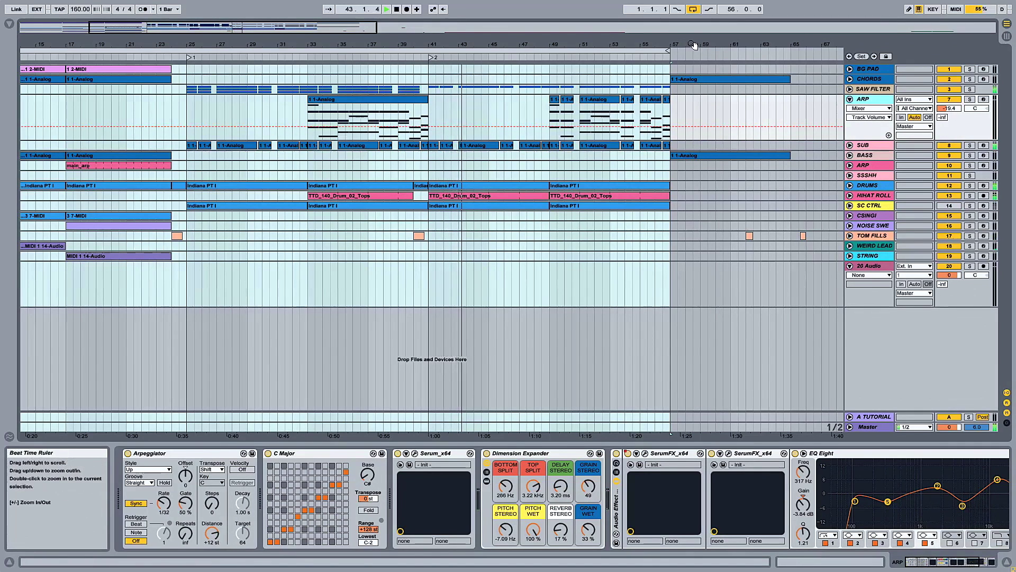
pyautogui.moveTo(492, 47); pyautogui.dragTo(487, 40)
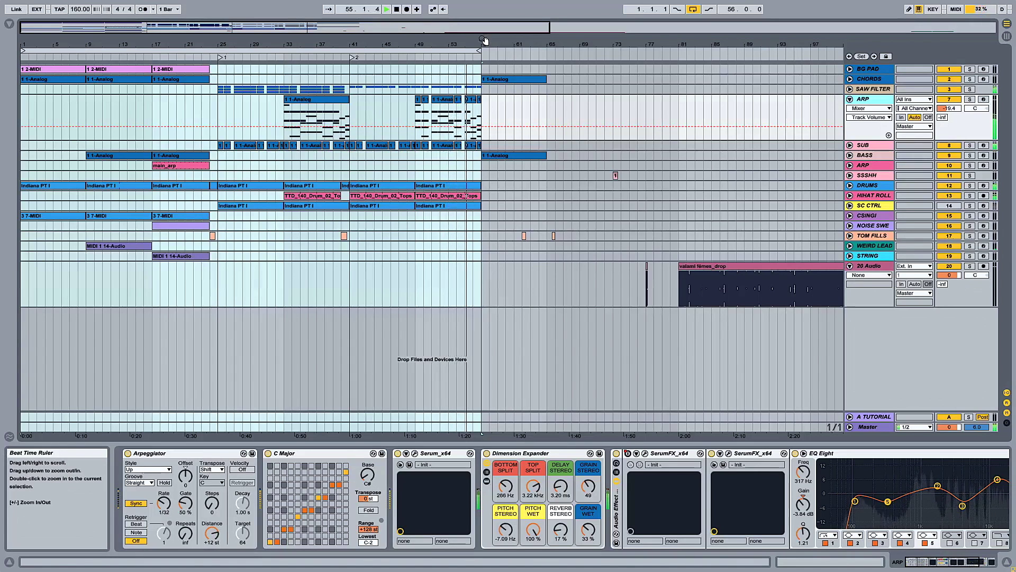
pyautogui.click(692, 9)
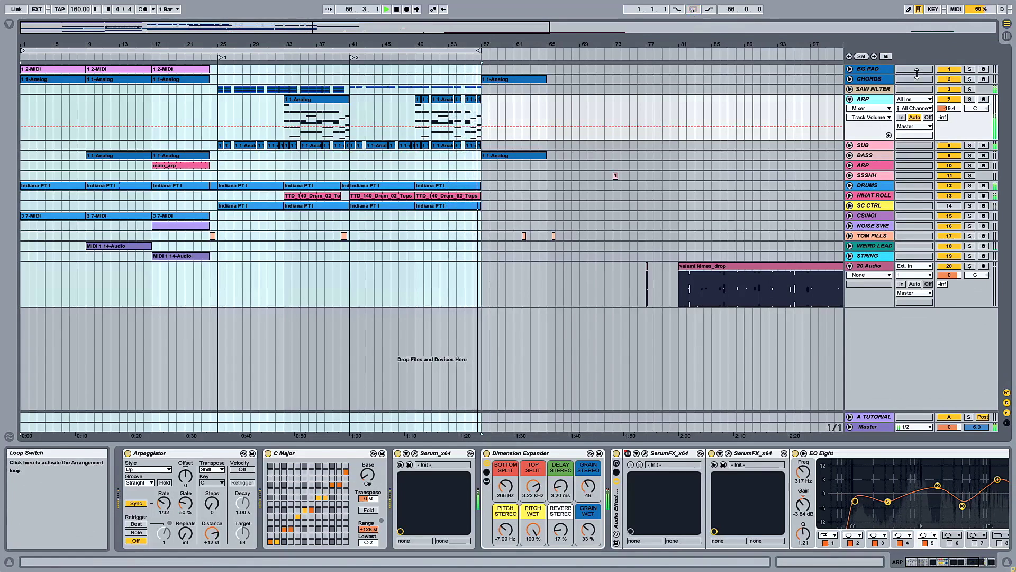